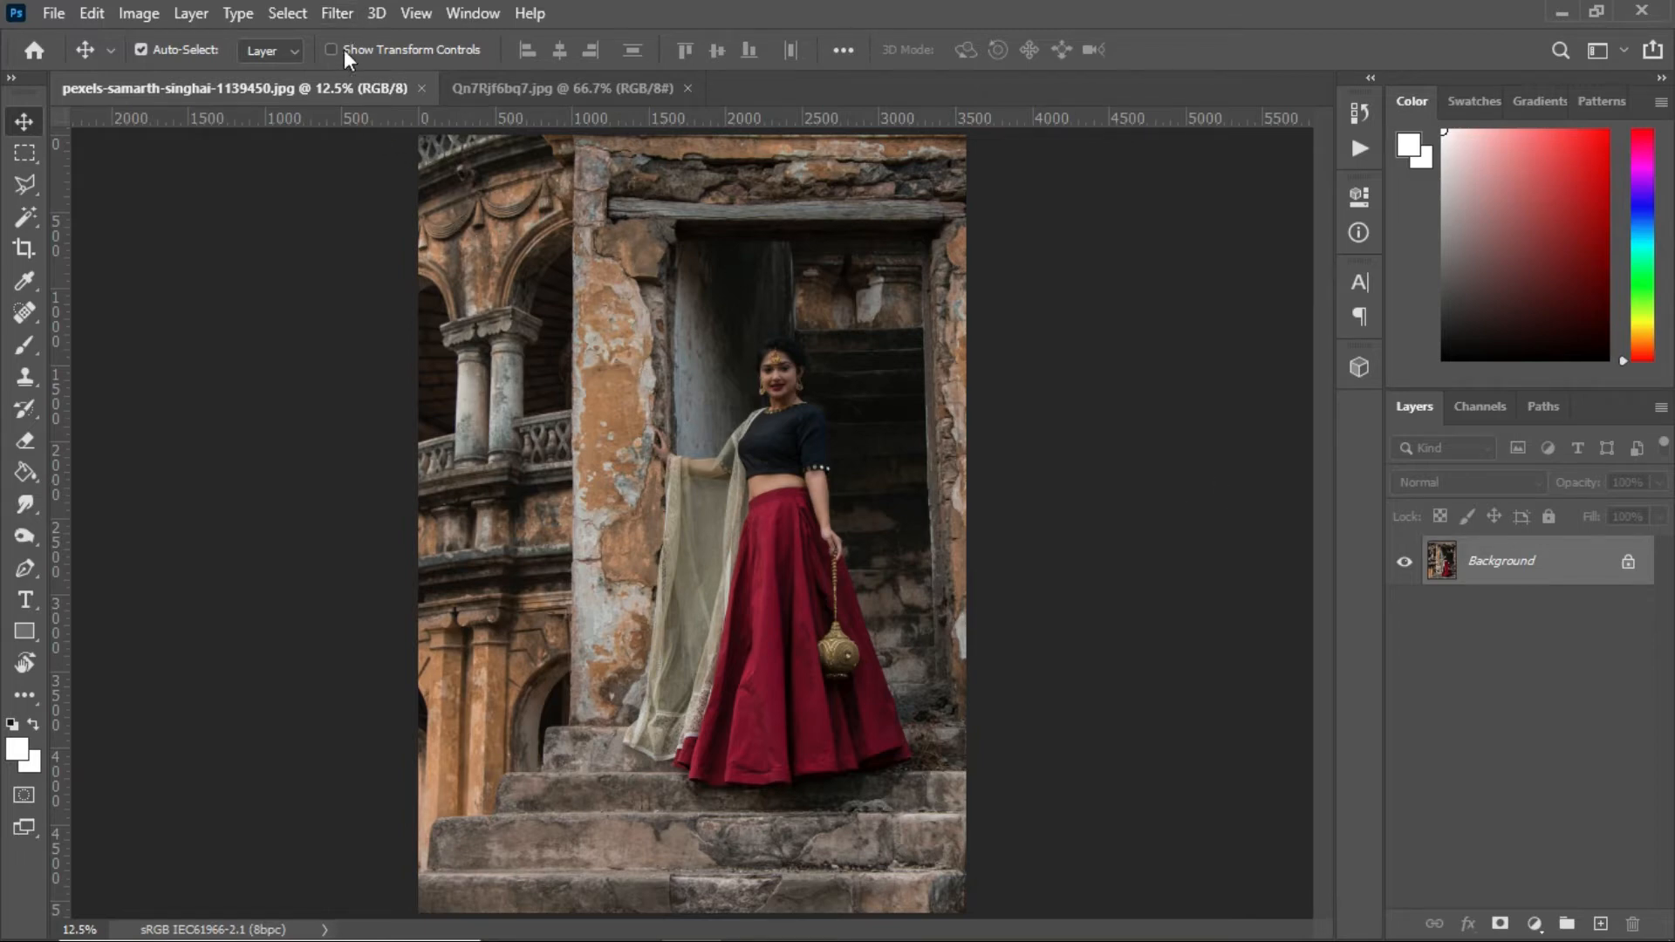
Start the Camera Raw Filter on the photo of the woman on the steps and set Exposure to +1.15.
{"action": "left_click", "coordinate": [347, 19]}
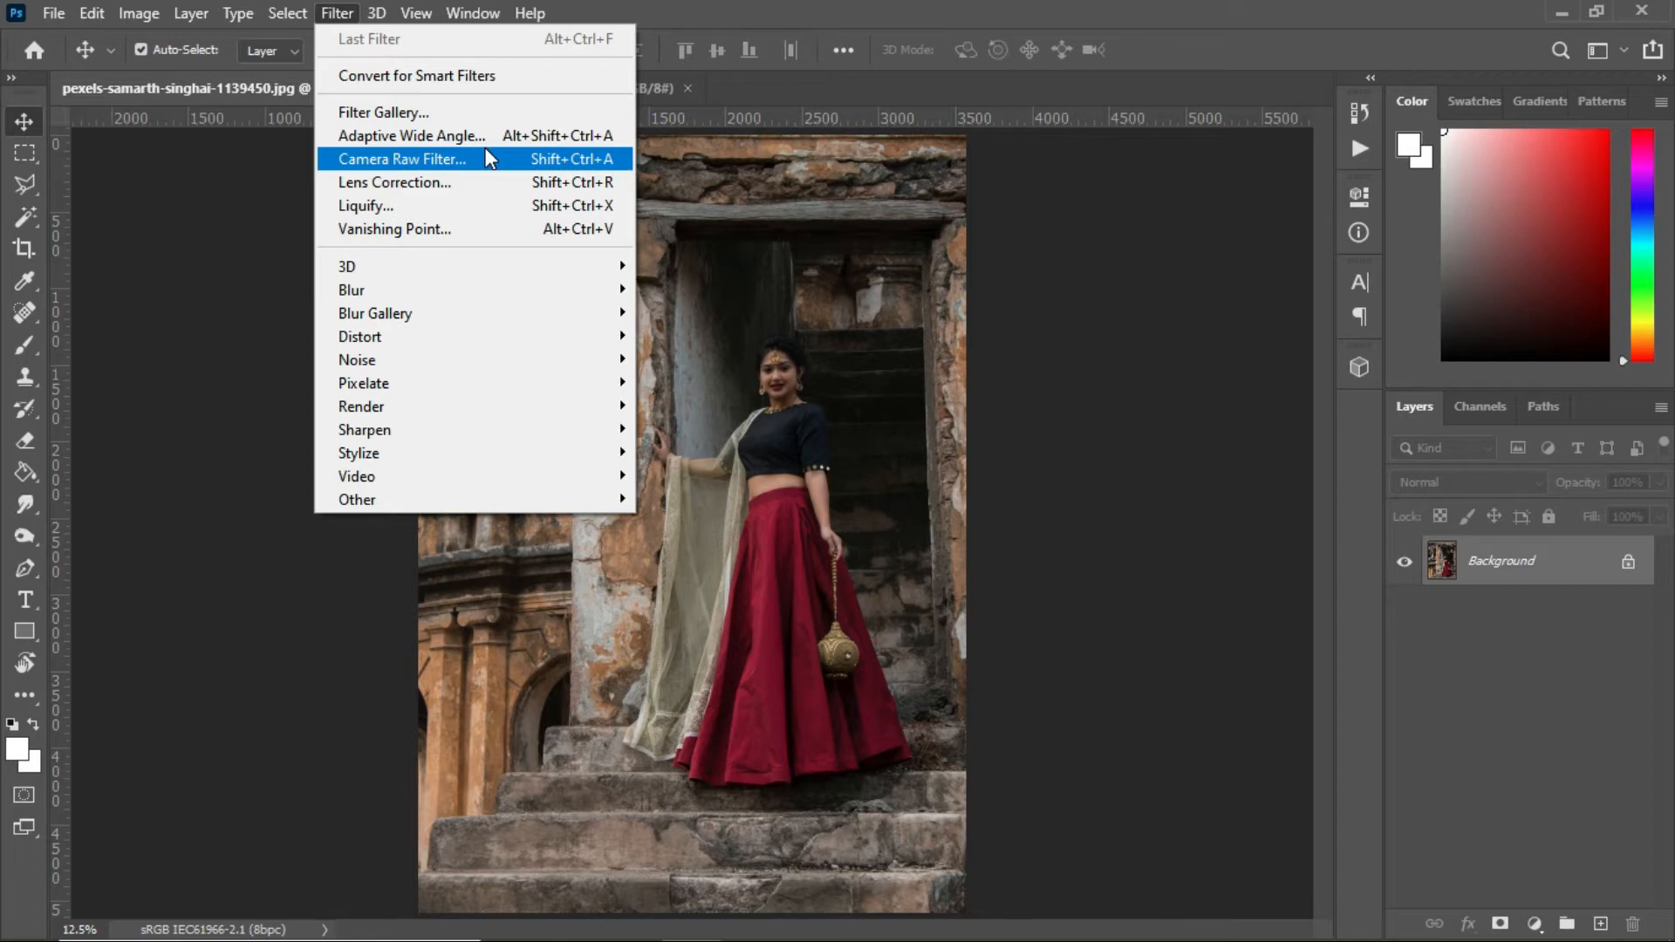
{"action": "left_click", "coordinate": [573, 161]}
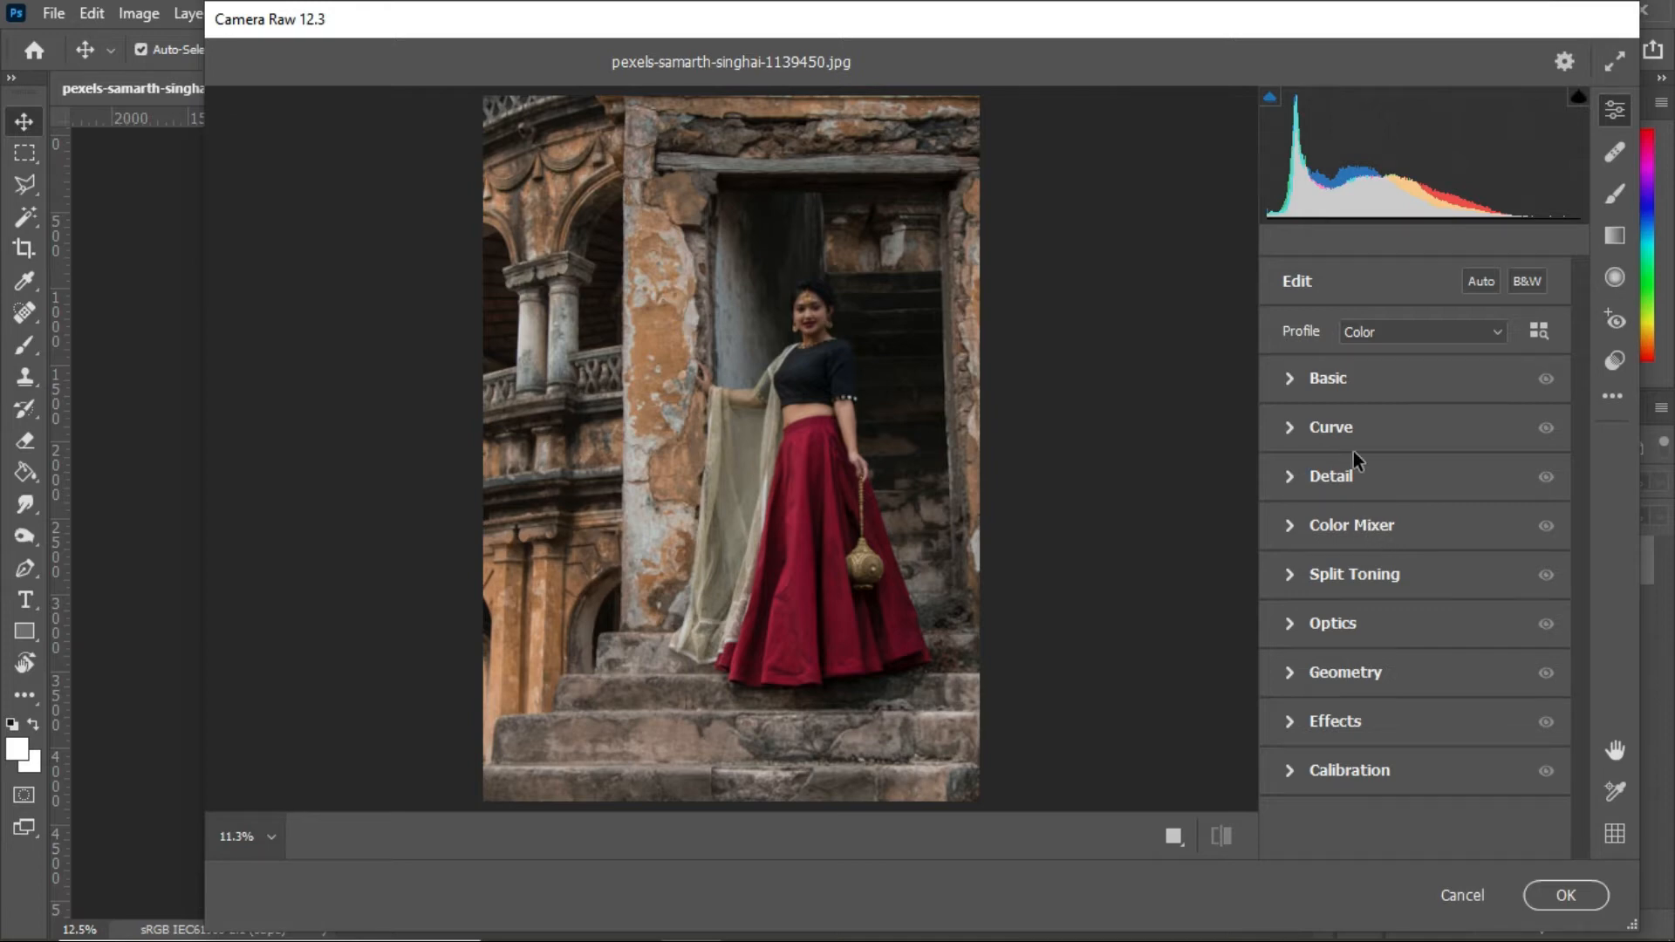
{"action": "left_click", "coordinate": [1292, 380]}
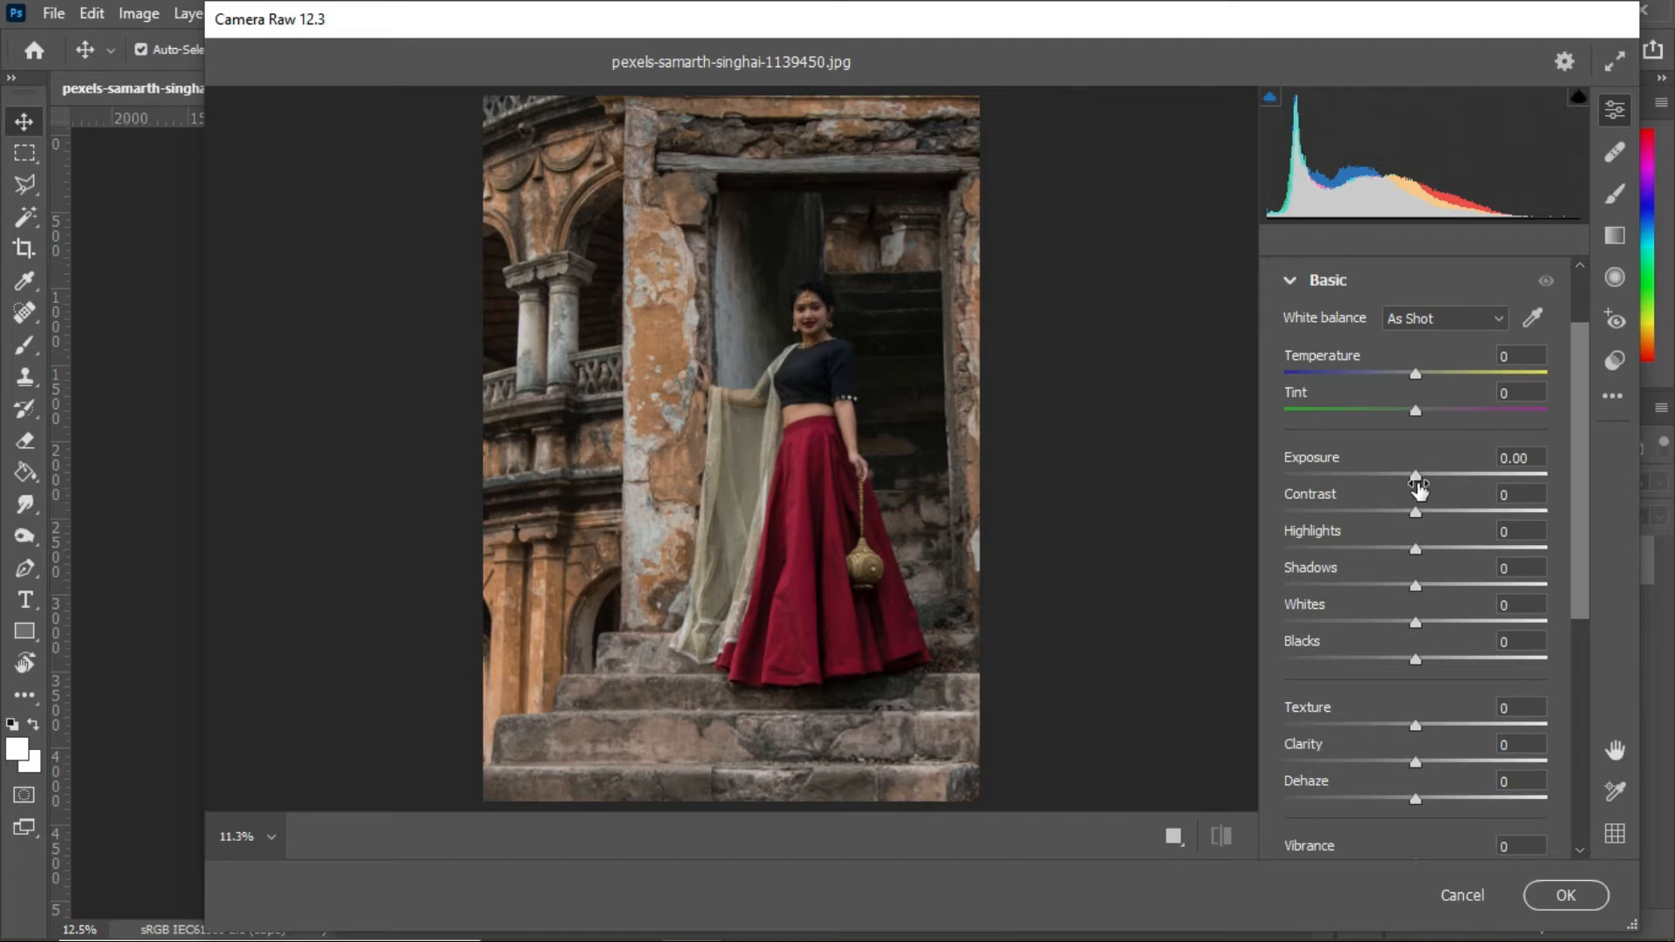
{"action": "left_click", "coordinate": [1415, 479]}
{"action": "left_click_drag", "start_coordinate": [1415, 479], "coordinate": [1449, 470]}
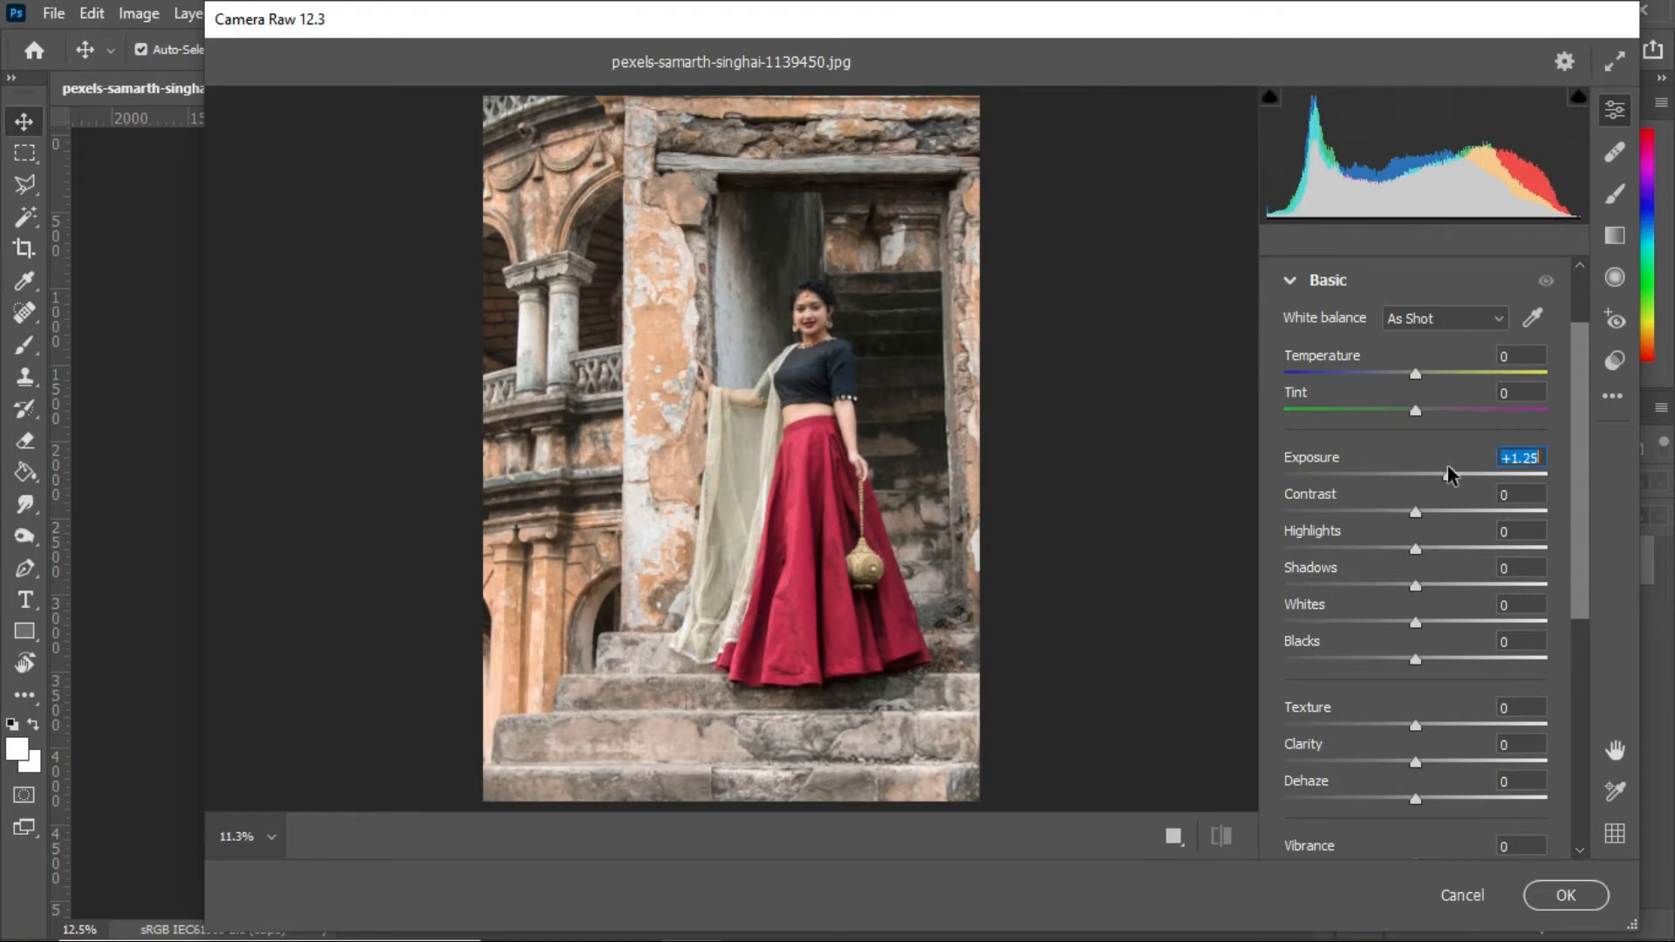
{"action": "left_click_drag", "start_coordinate": [1450, 475], "coordinate": [1447, 489]}
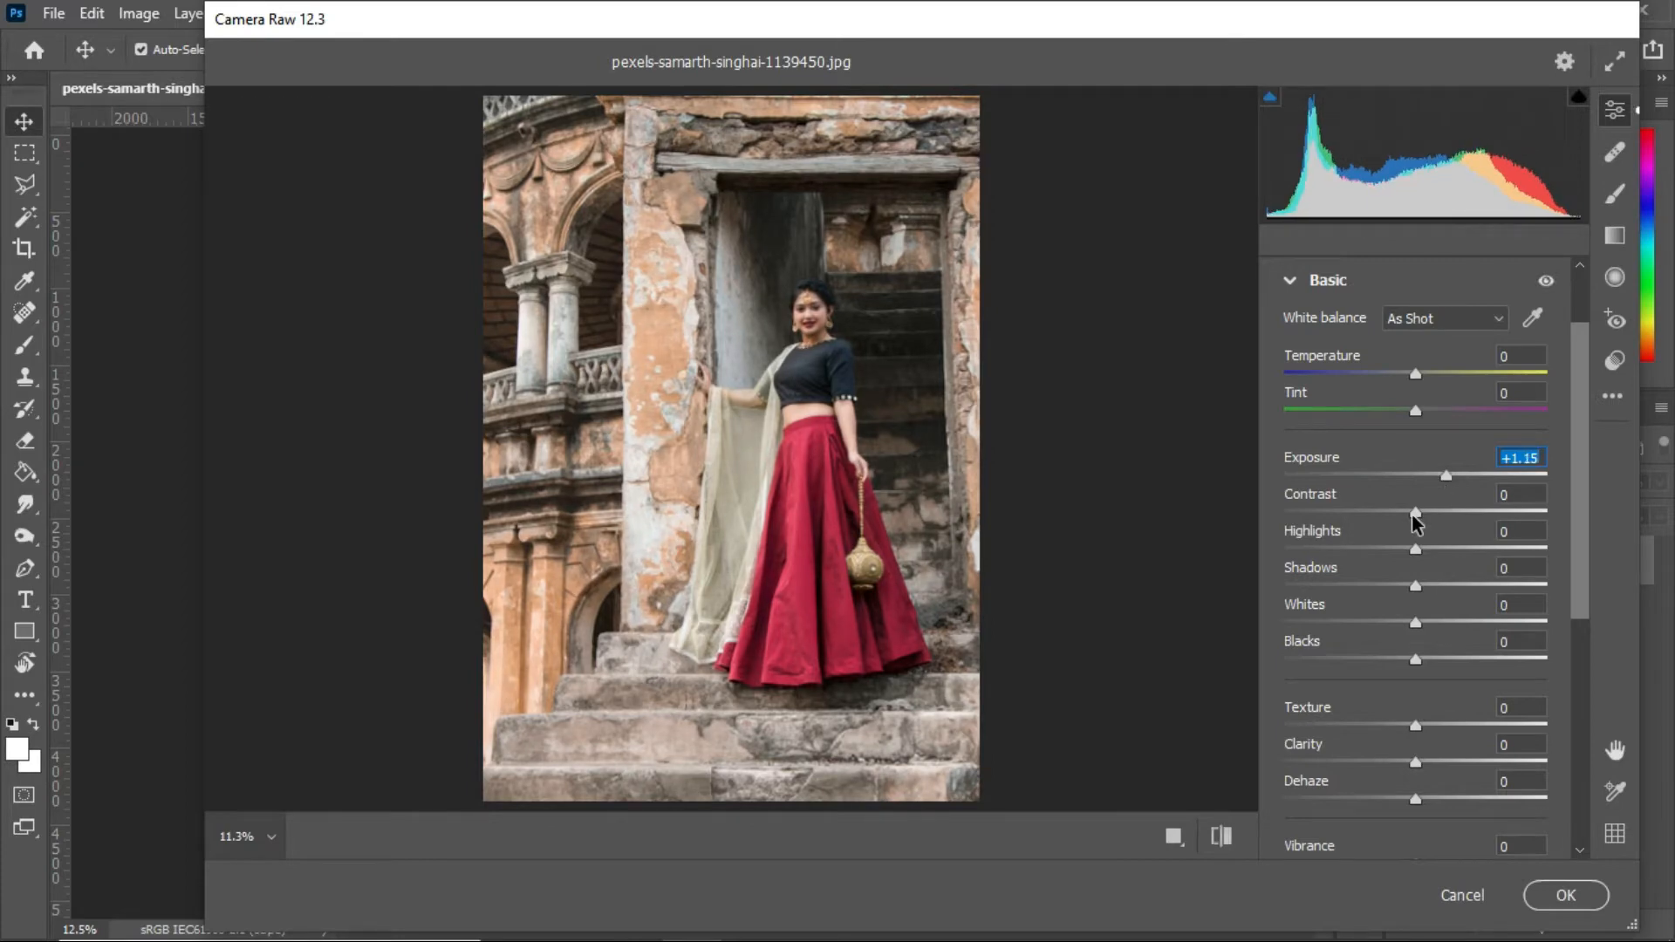
Set Contrast to +20, Highlights to -42, Shadows to +29, Whites to +10 and Blacks to -20.
{"action": "left_click", "coordinate": [1417, 514]}
{"action": "mouse_move", "coordinate": [1418, 514]}
{"action": "left_mouse_down"}
{"action": "mouse_move", "coordinate": [1358, 518]}
{"action": "mouse_move", "coordinate": [1444, 514]}
{"action": "left_mouse_up"}
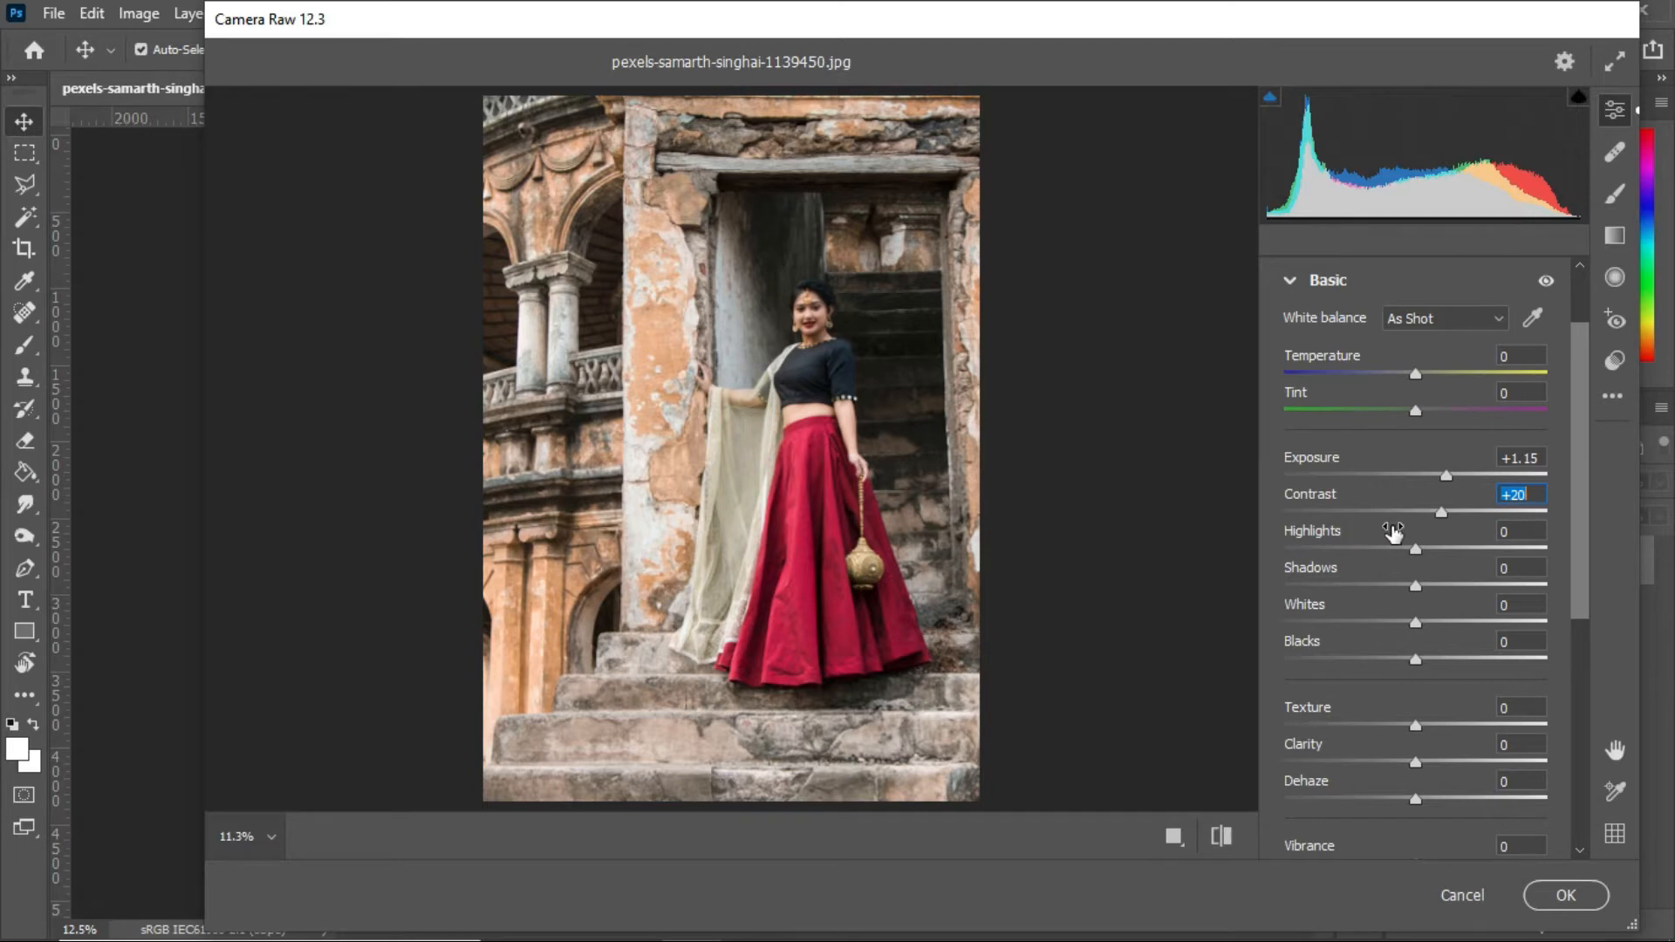
{"action": "left_click_drag", "start_coordinate": [1415, 550], "coordinate": [1377, 566]}
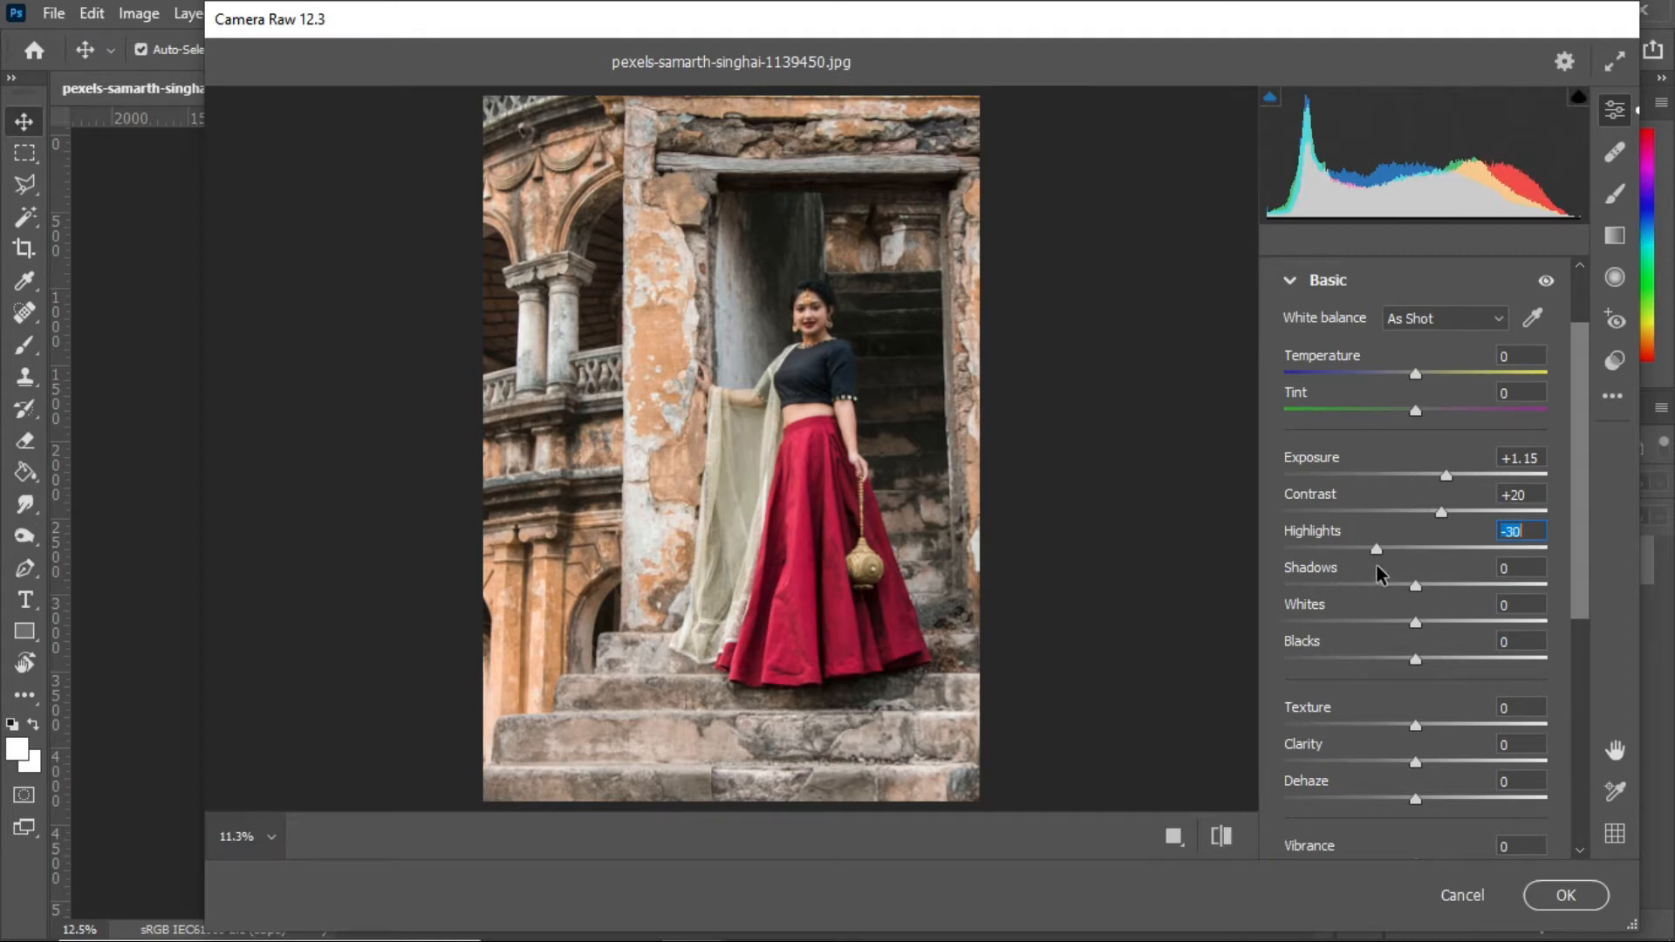
{"action": "left_click_drag", "start_coordinate": [1377, 566], "coordinate": [1438, 641]}
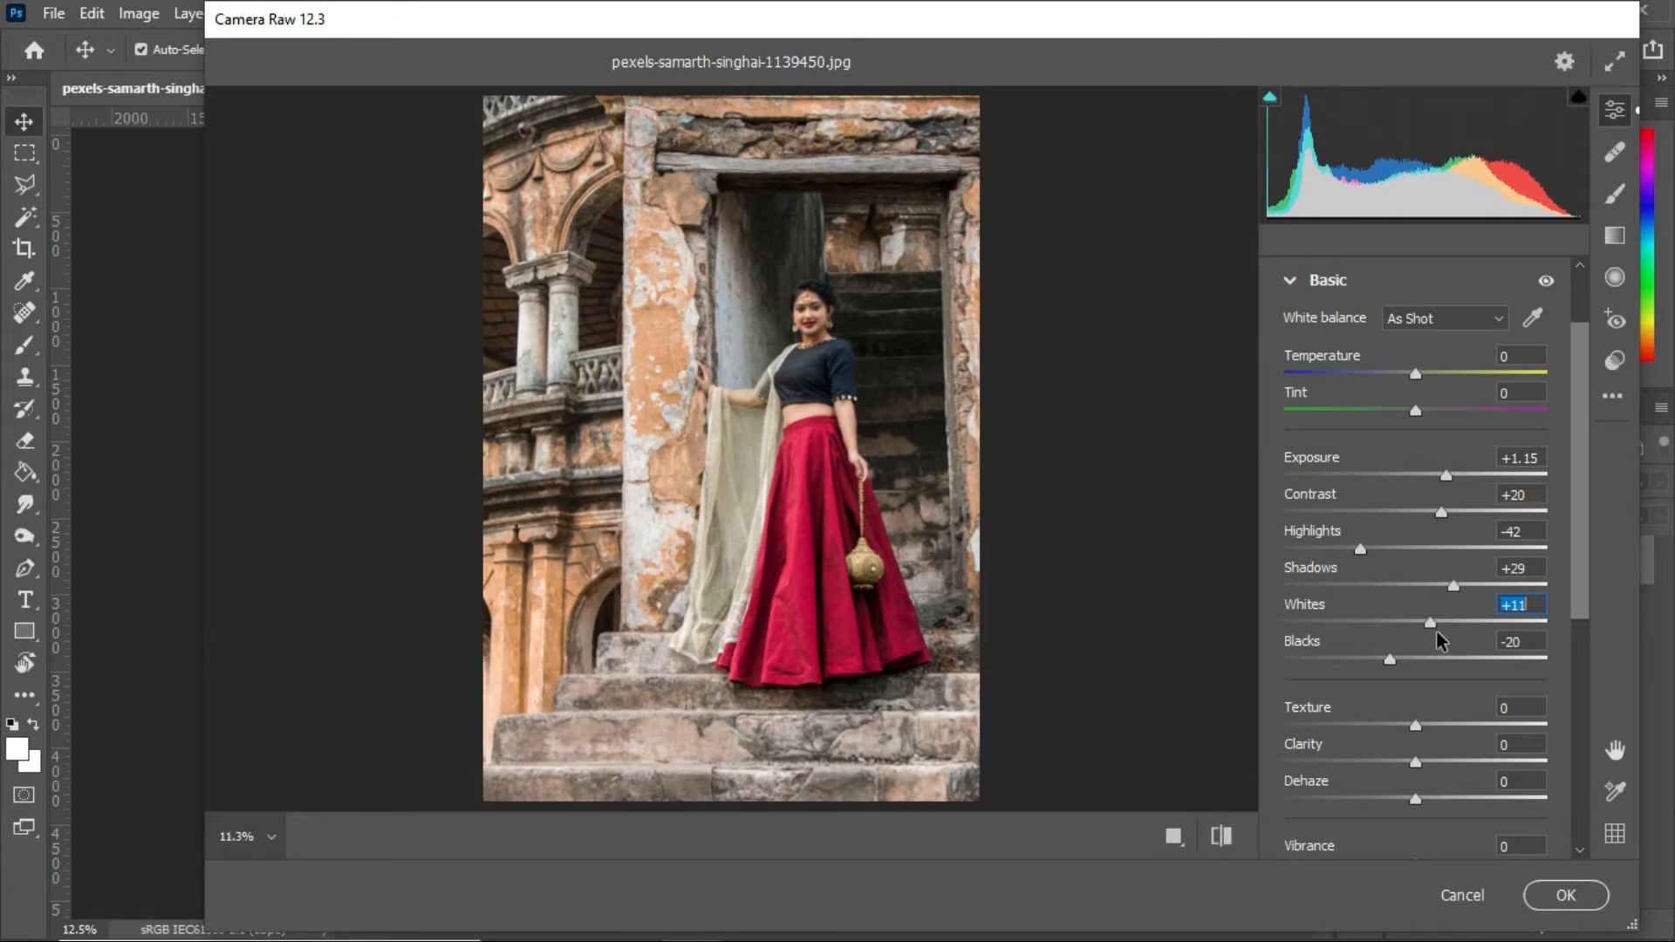
{"action": "key", "text": "Down"}
Set Texture to +22 and Clarity to -3 in the Basic adjustments.
{"action": "scroll", "coordinate": [1455, 688], "scroll_direction": "down", "scroll_amount": 1}
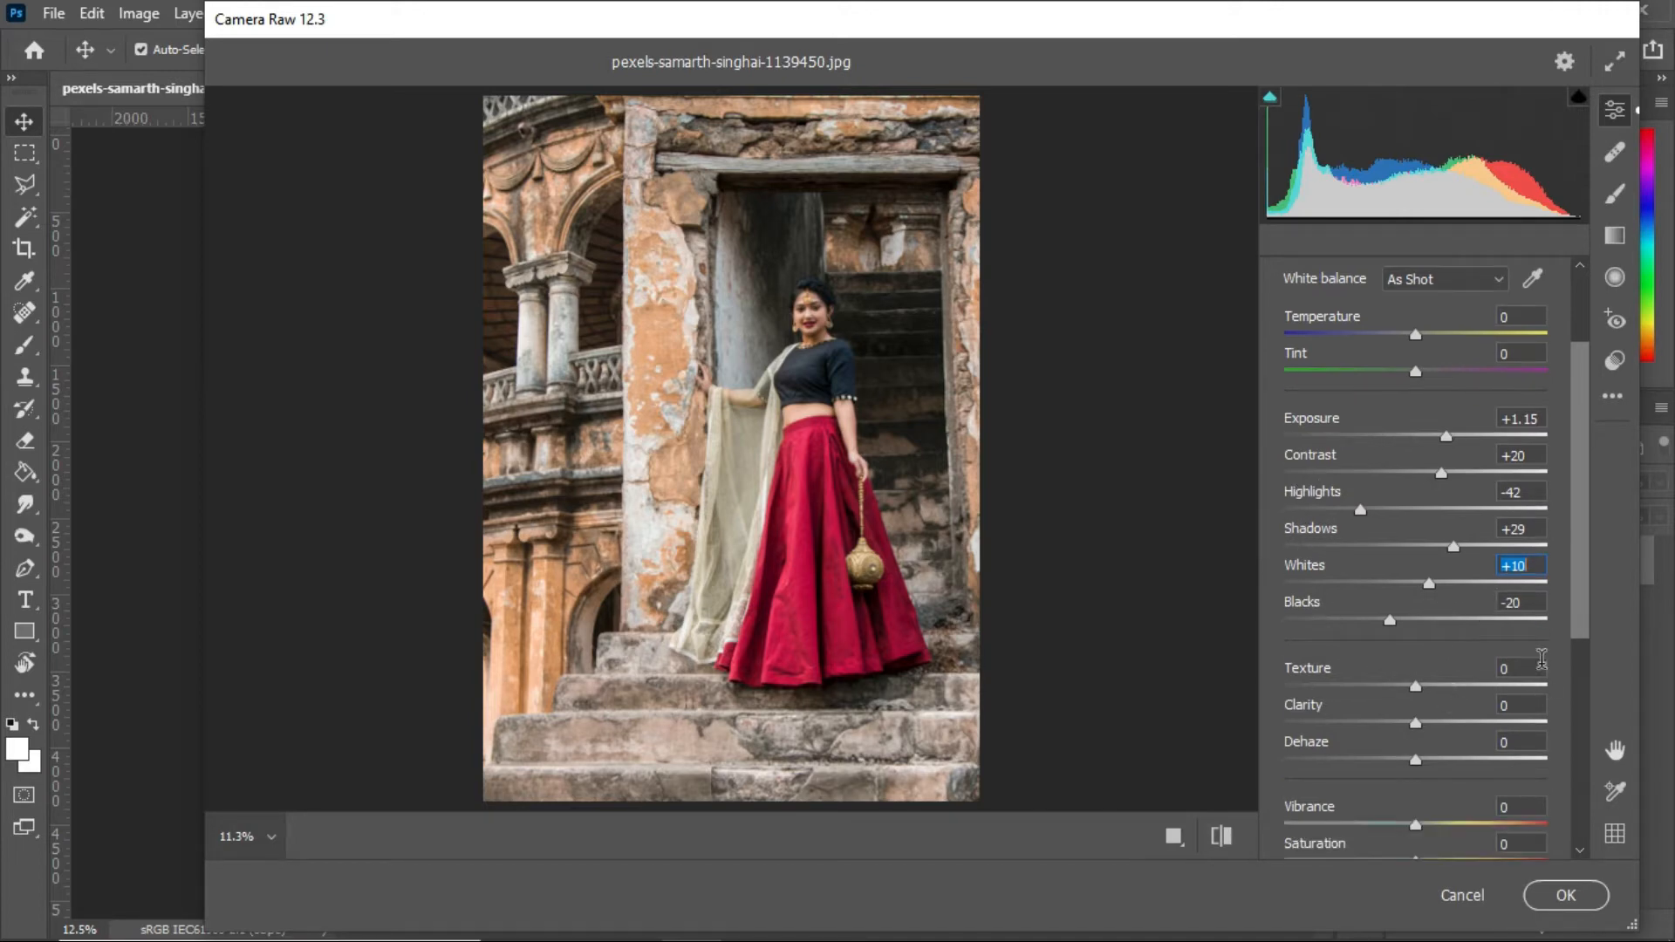
{"action": "left_click", "coordinate": [1416, 689]}
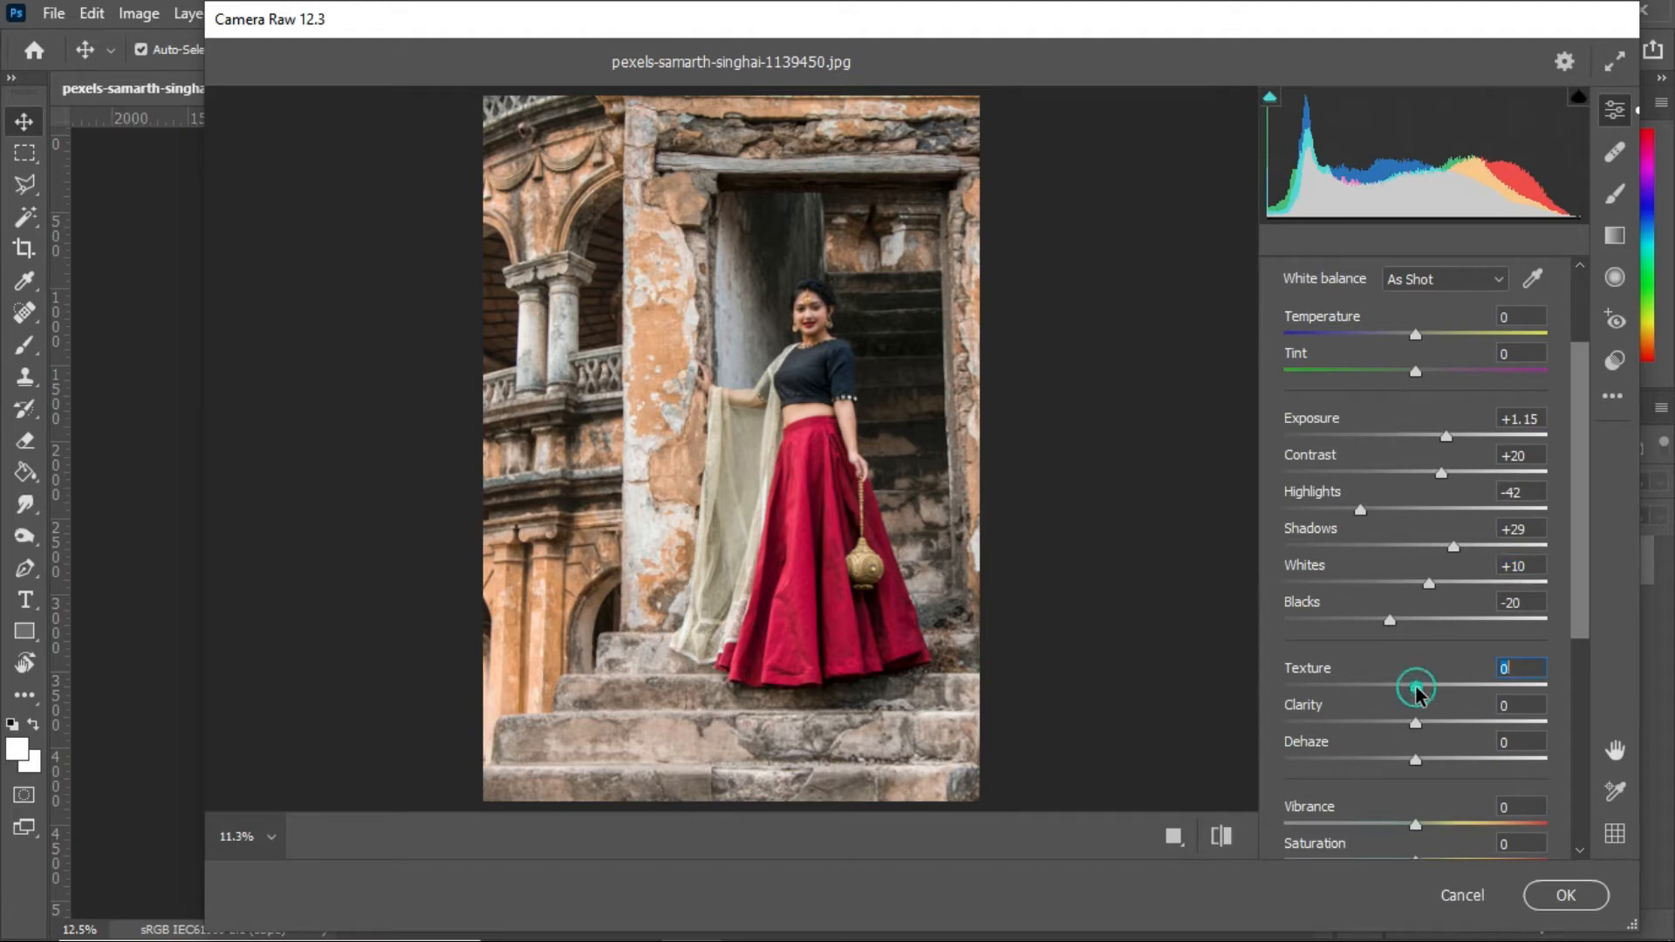
{"action": "mouse_move", "coordinate": [1419, 694]}
{"action": "left_mouse_down"}
{"action": "mouse_move", "coordinate": [1474, 689]}
{"action": "mouse_move", "coordinate": [1374, 695]}
{"action": "mouse_move", "coordinate": [1471, 687]}
{"action": "mouse_move", "coordinate": [1446, 694]}
{"action": "left_mouse_up"}
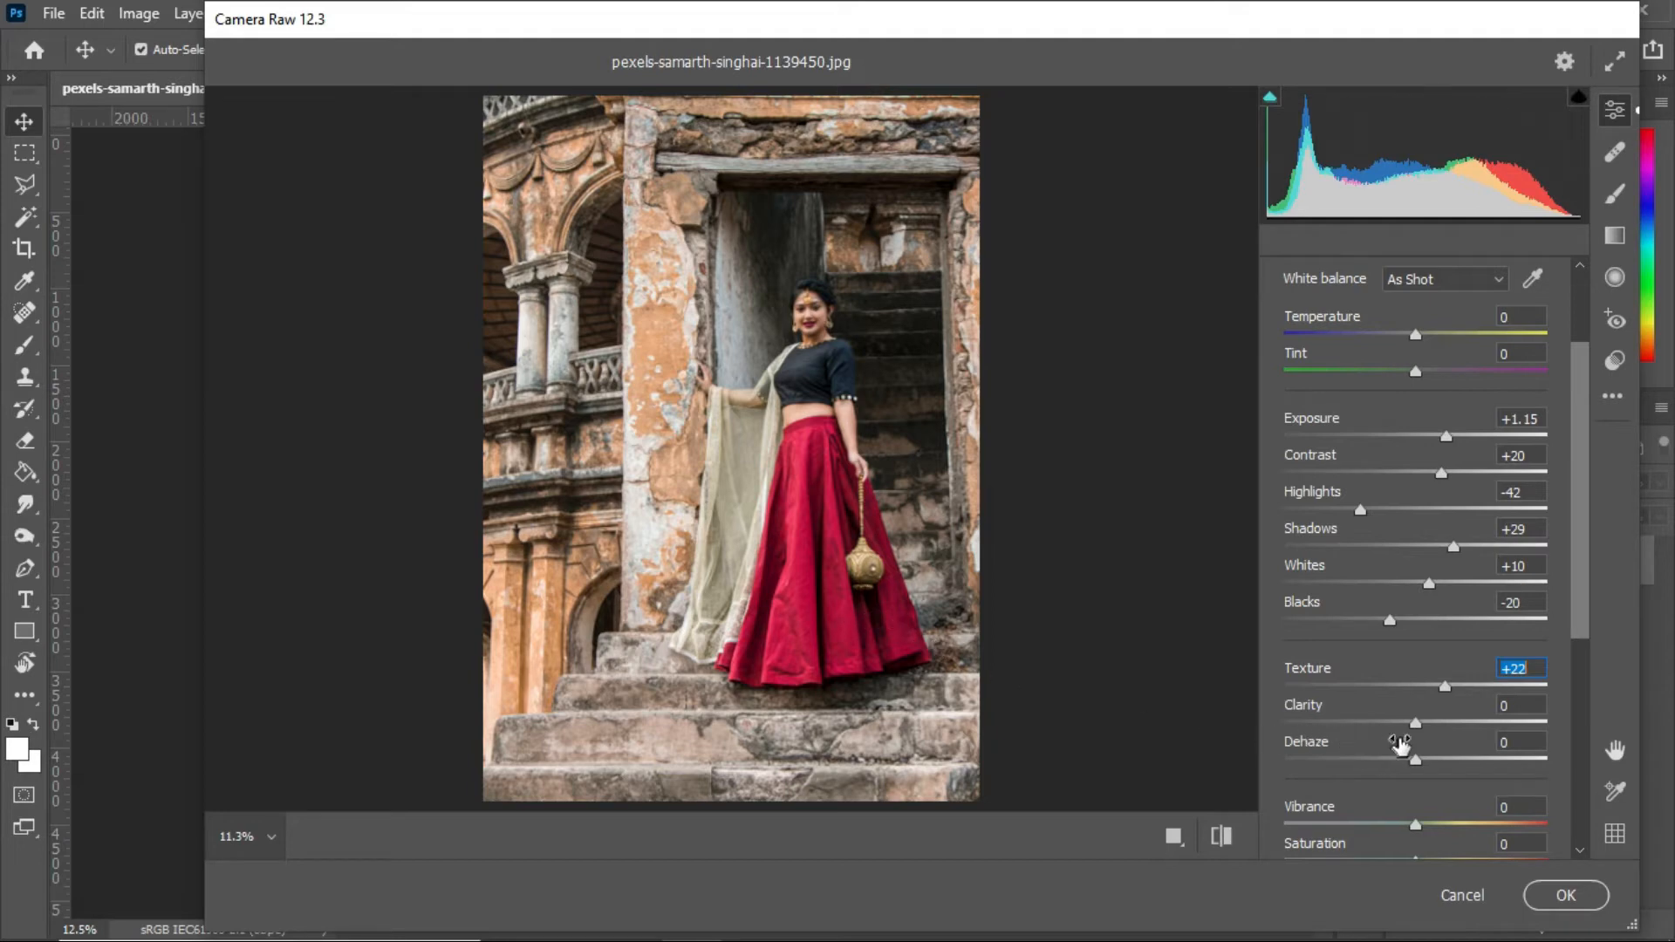
{"action": "mouse_move", "coordinate": [1416, 724]}
{"action": "left_mouse_down"}
{"action": "mouse_move", "coordinate": [1361, 726]}
{"action": "mouse_move", "coordinate": [1467, 728]}
{"action": "mouse_move", "coordinate": [1348, 726]}
{"action": "mouse_move", "coordinate": [1567, 713]}
{"action": "mouse_move", "coordinate": [1358, 710]}
{"action": "mouse_move", "coordinate": [1440, 741]}
{"action": "mouse_move", "coordinate": [1400, 748]}
{"action": "mouse_move", "coordinate": [1488, 735]}
{"action": "mouse_move", "coordinate": [1389, 736]}
{"action": "mouse_move", "coordinate": [1416, 737]}
{"action": "left_mouse_up"}
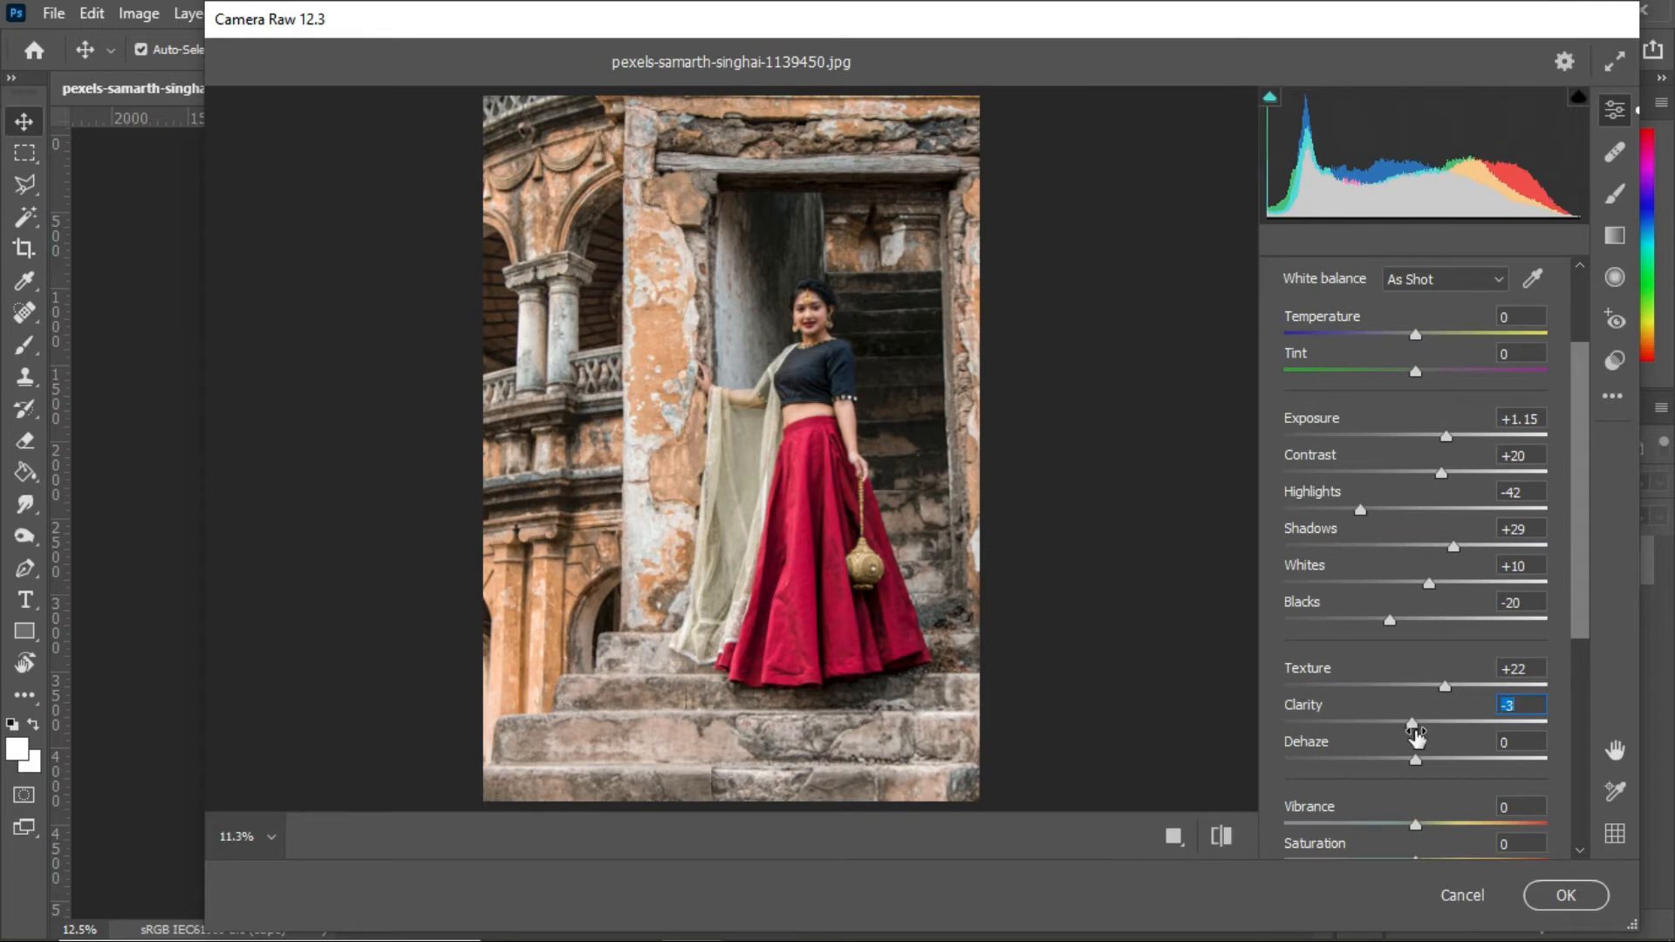
Set Vibrance to +17 and Saturation to +8, and compare the edited photo with its default settings.
{"action": "scroll", "coordinate": [1410, 782], "scroll_direction": "down", "scroll_amount": 1}
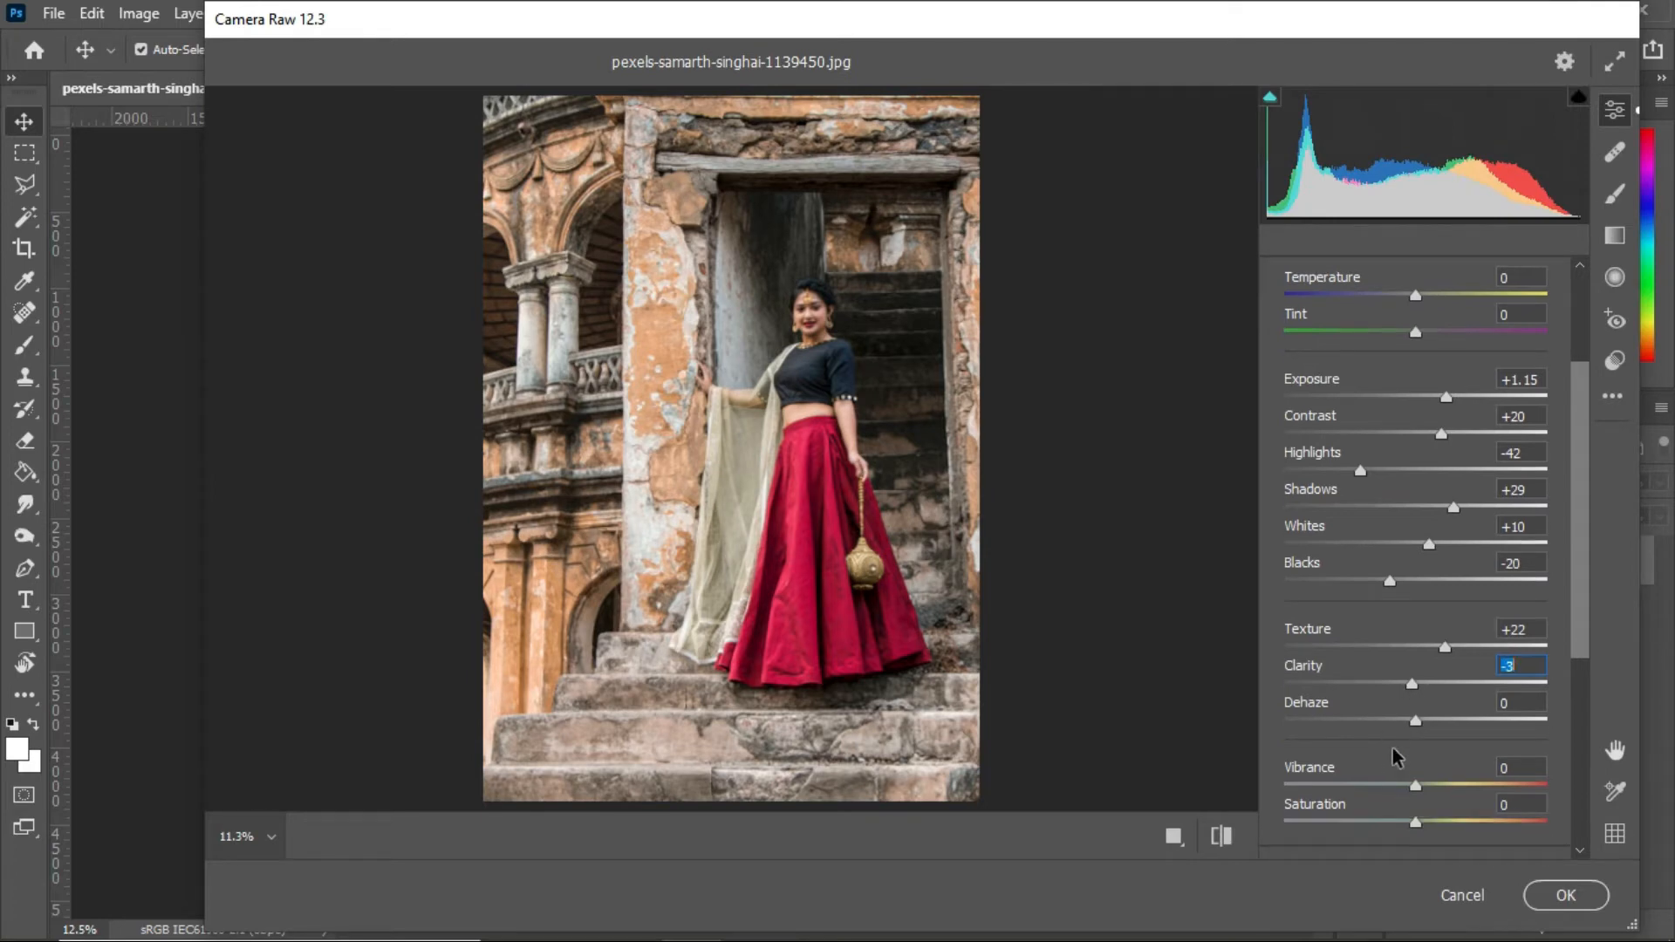
{"action": "scroll", "coordinate": [1418, 789], "scroll_direction": "down", "scroll_amount": 1}
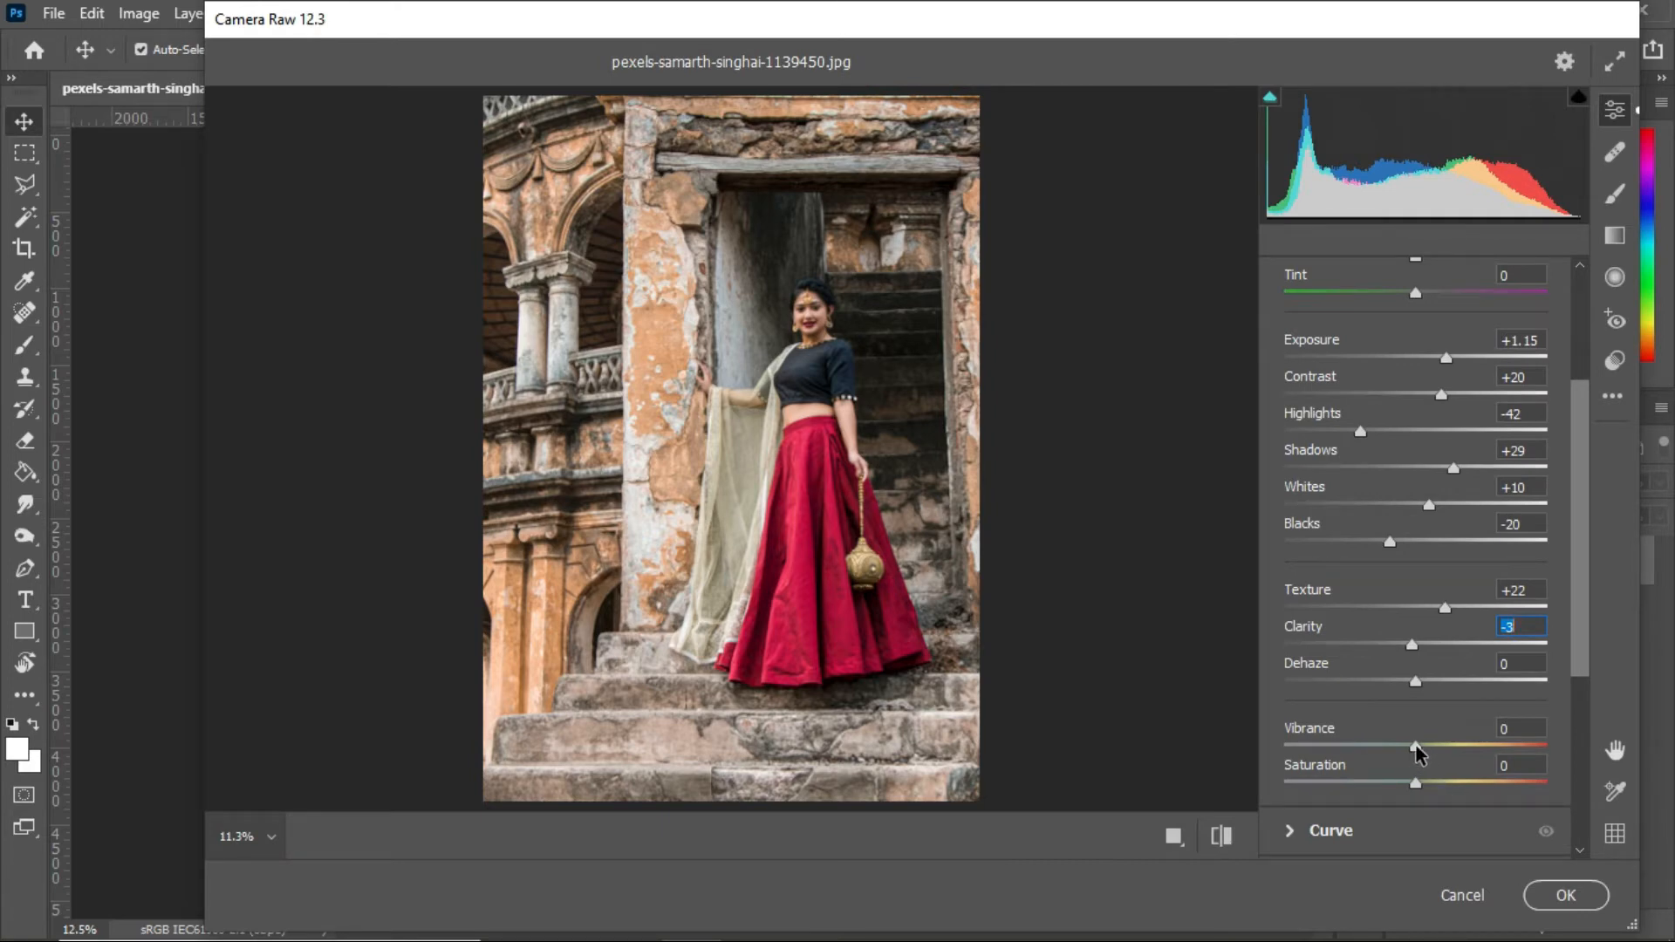
{"action": "mouse_move", "coordinate": [1413, 746]}
{"action": "left_mouse_down"}
{"action": "mouse_move", "coordinate": [1487, 745]}
{"action": "mouse_move", "coordinate": [1436, 759]}
{"action": "left_mouse_up"}
{"action": "key", "text": "Up"}
{"action": "key", "text": "Up"}
{"action": "key", "text": "Up"}
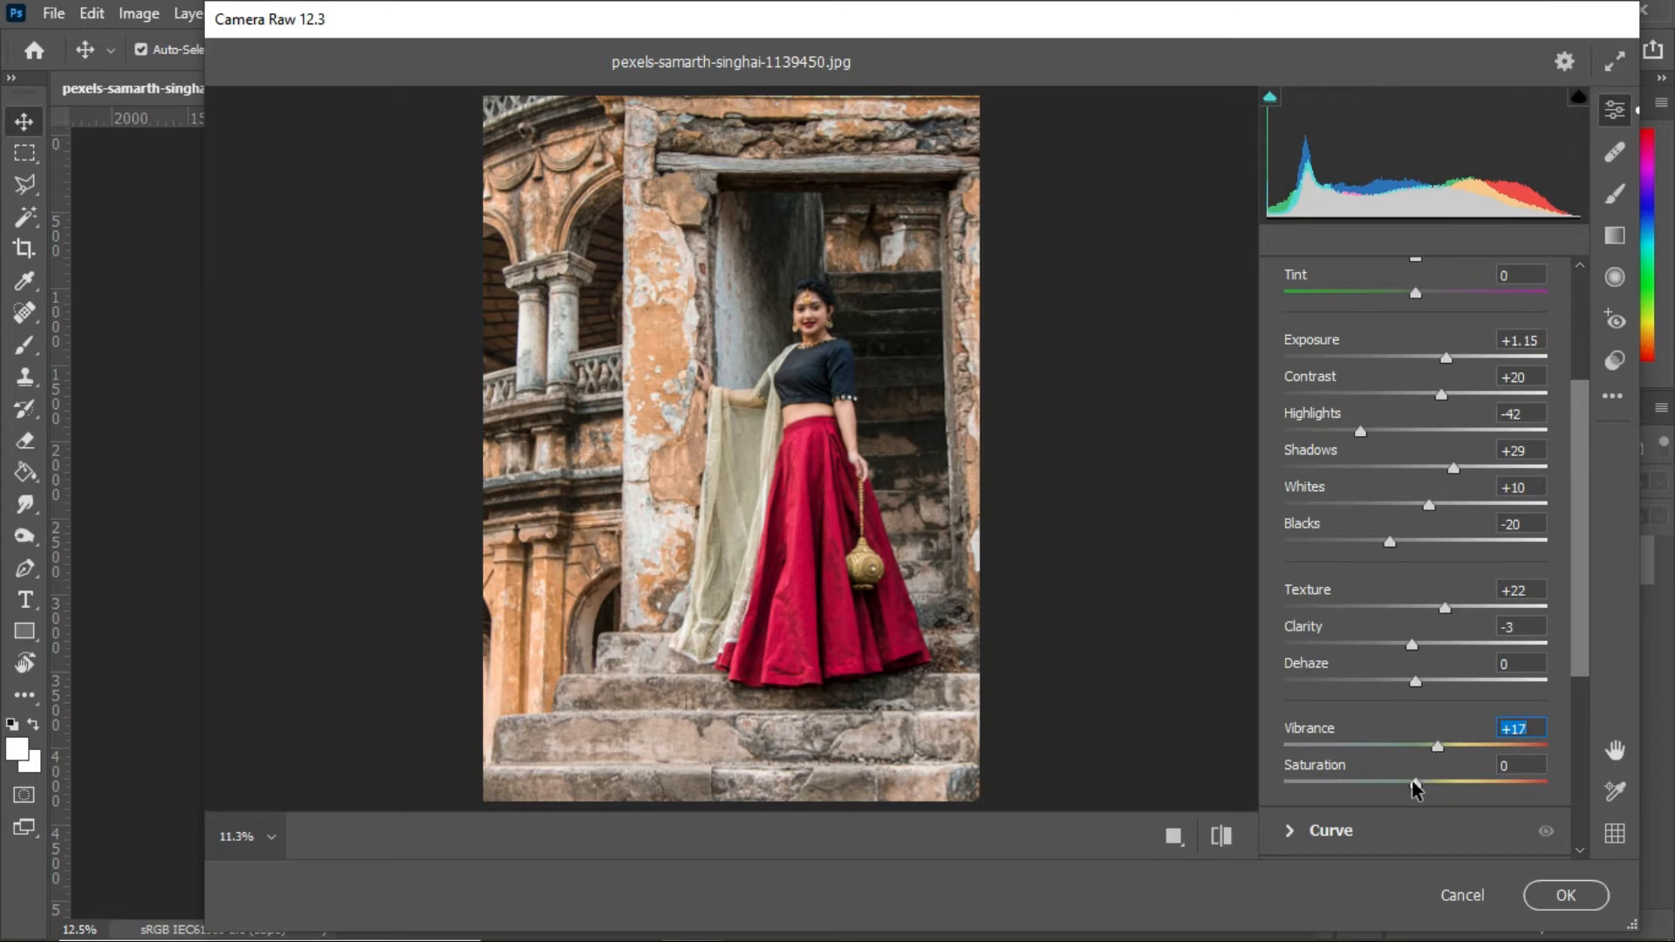
{"action": "mouse_move", "coordinate": [1416, 785]}
{"action": "left_mouse_down"}
{"action": "mouse_move", "coordinate": [1479, 786]}
{"action": "mouse_move", "coordinate": [1427, 790]}
{"action": "left_mouse_up"}
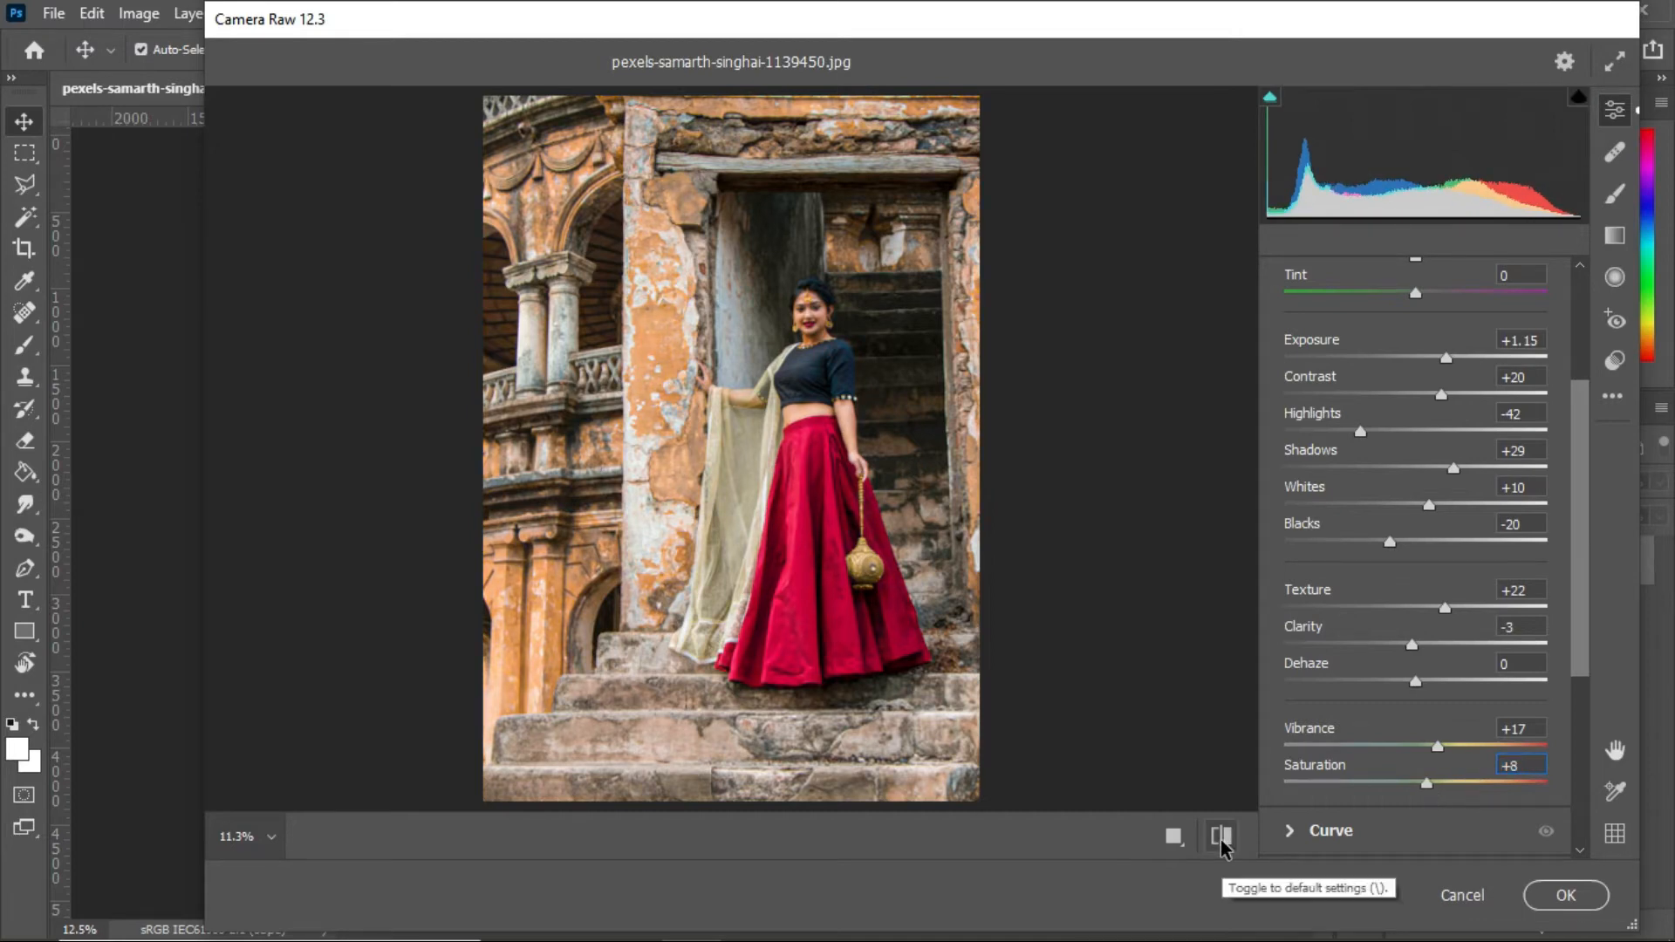
{"action": "left_click", "coordinate": [1222, 840]}
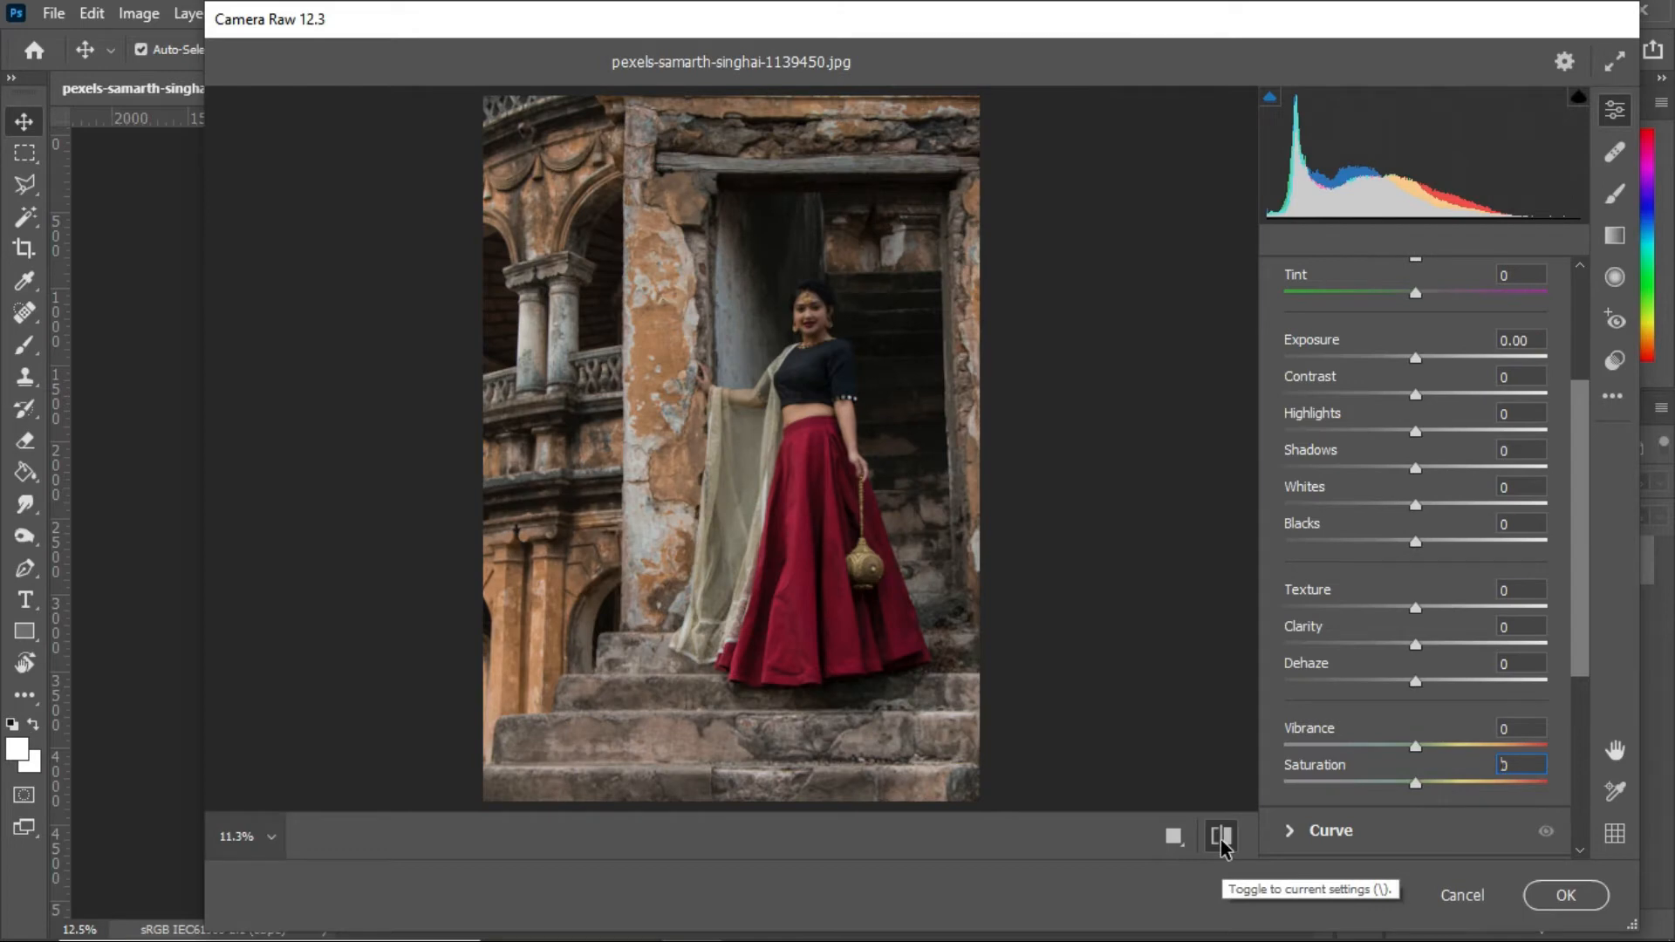
{"action": "left_click", "coordinate": [1222, 840]}
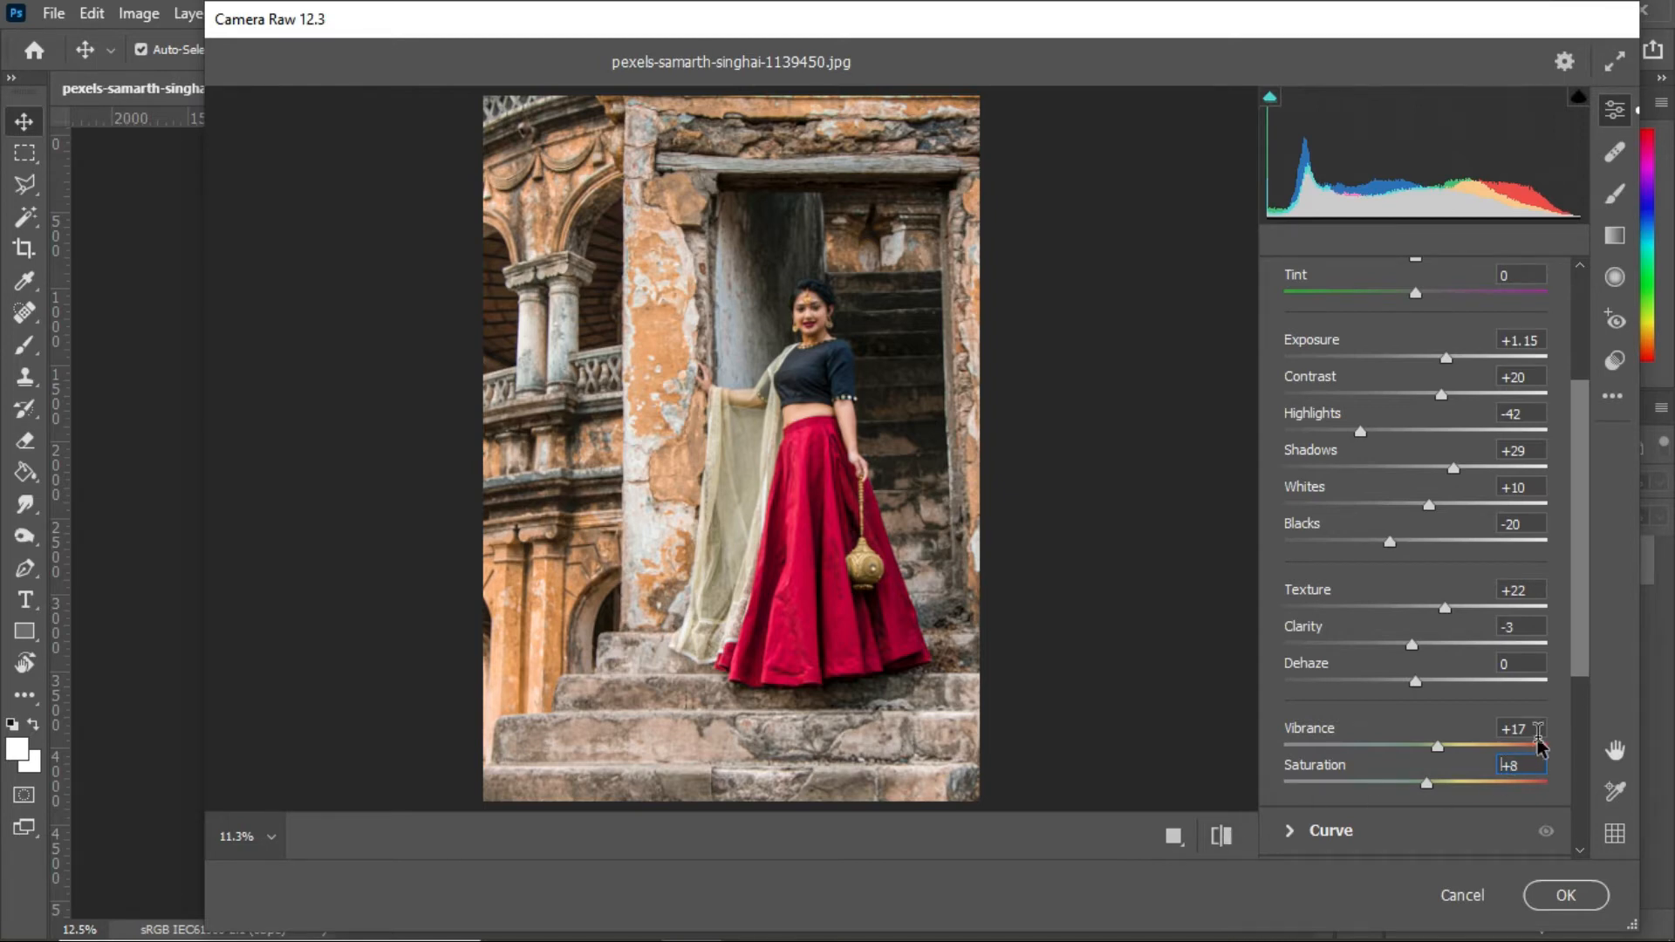
Try raising the Shadows of the parametric tone curve to +29.
{"action": "scroll", "coordinate": [1551, 718], "scroll_direction": "down", "scroll_amount": 1}
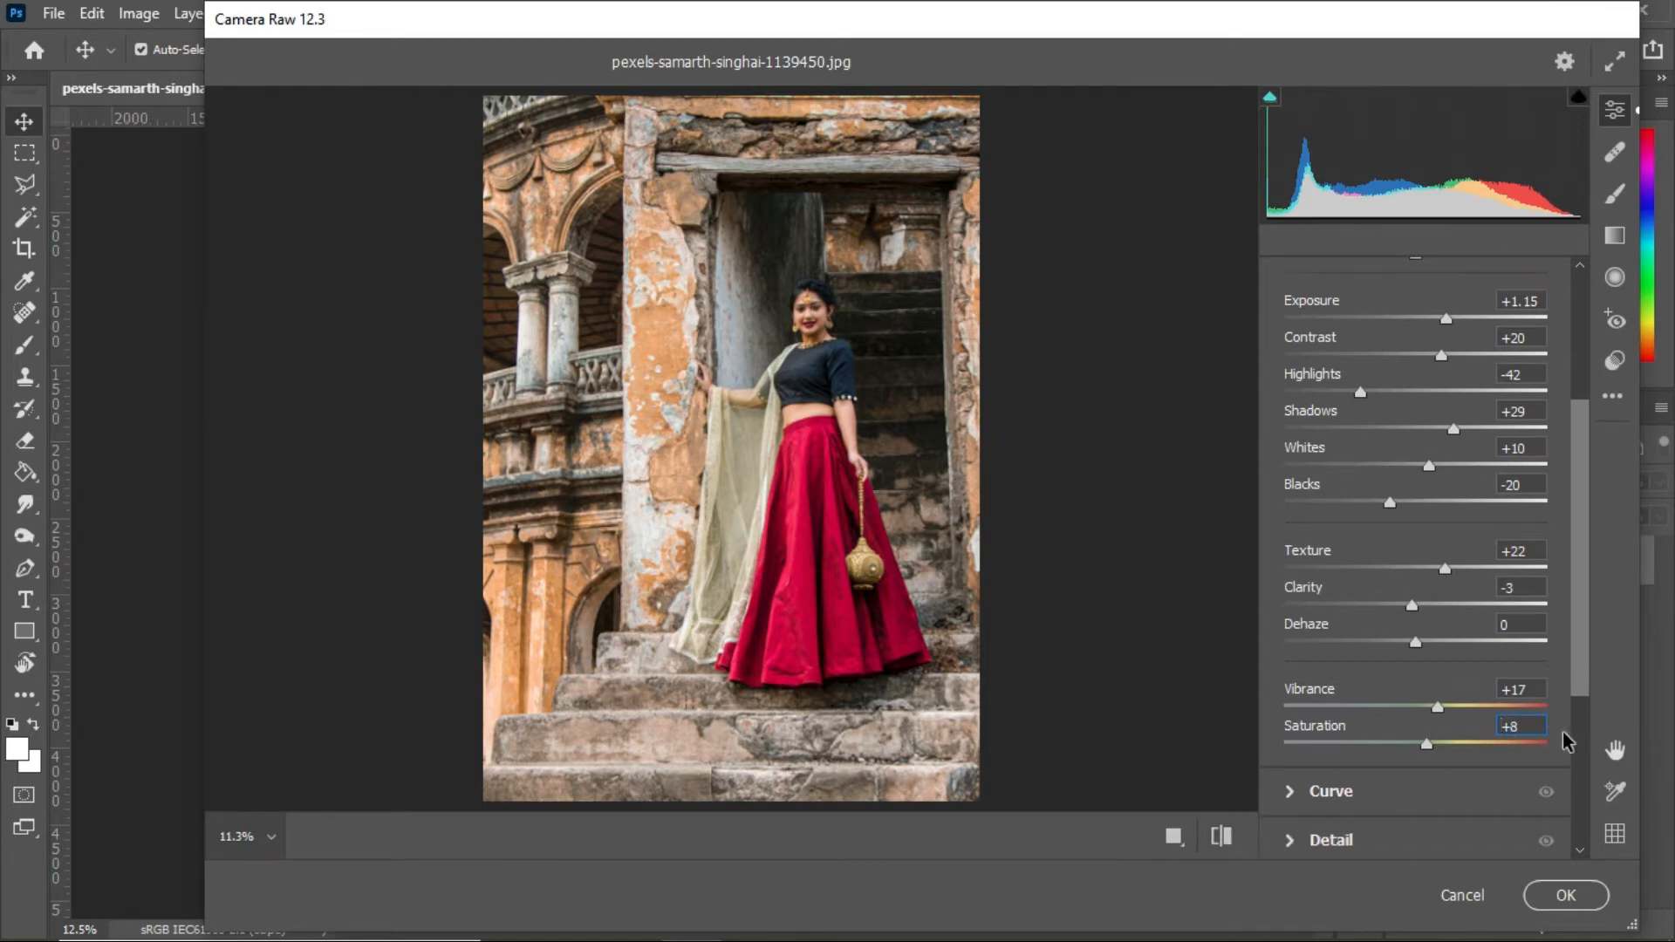
{"action": "scroll", "coordinate": [1551, 733], "scroll_direction": "down", "scroll_amount": 5}
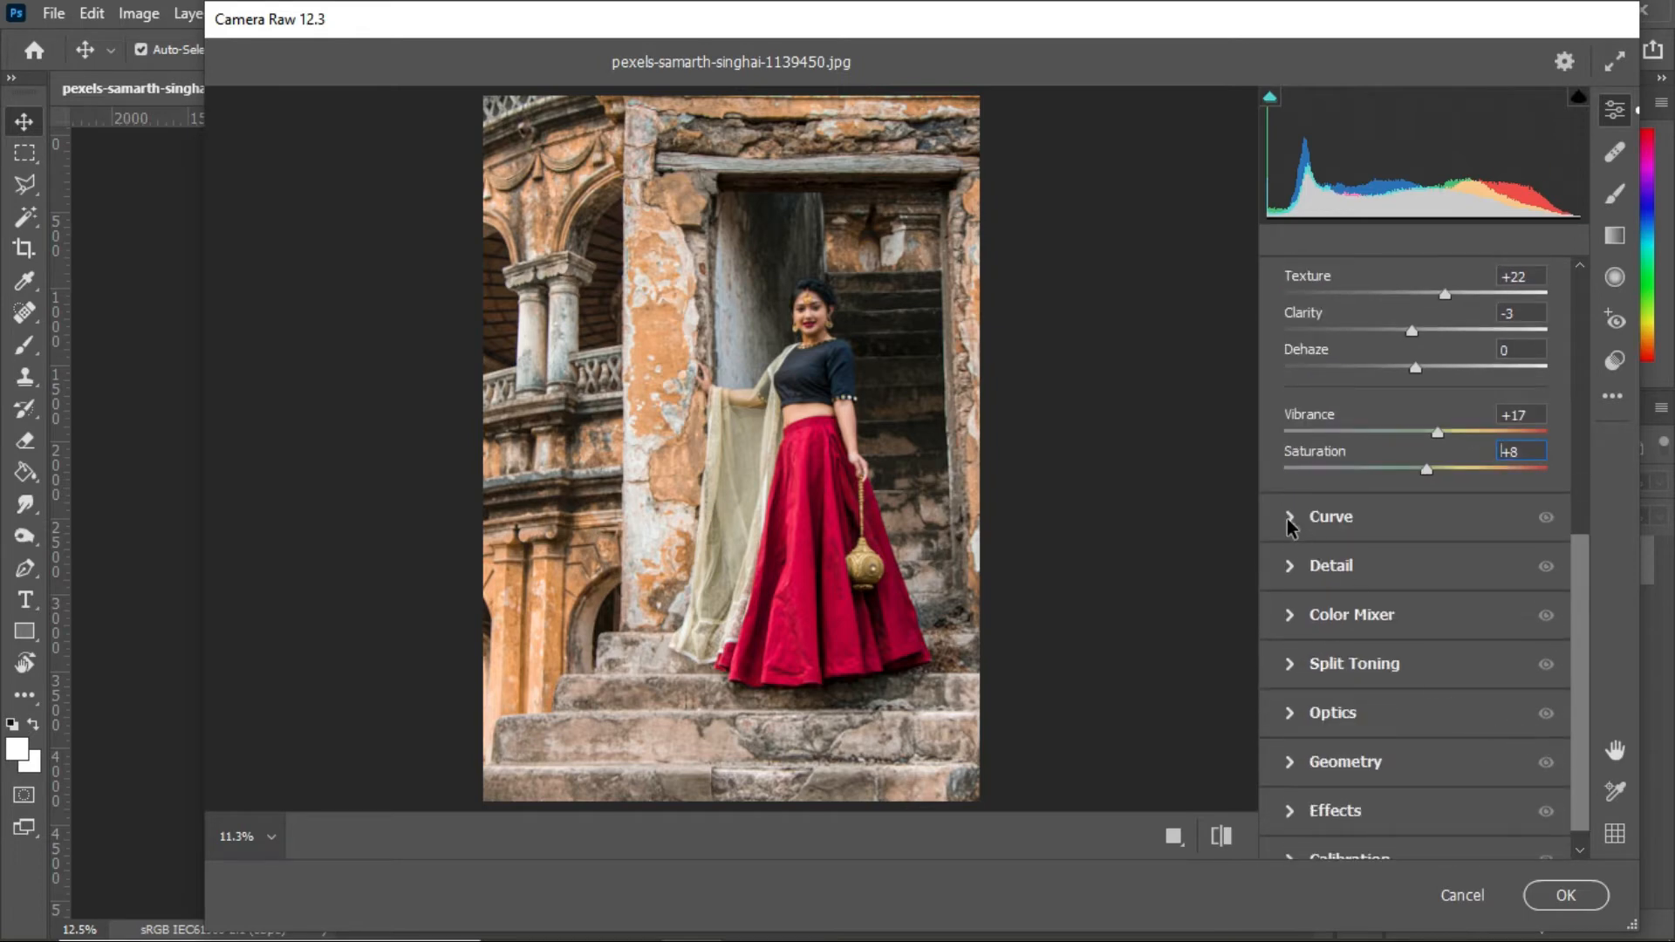
{"action": "left_click", "coordinate": [1290, 518]}
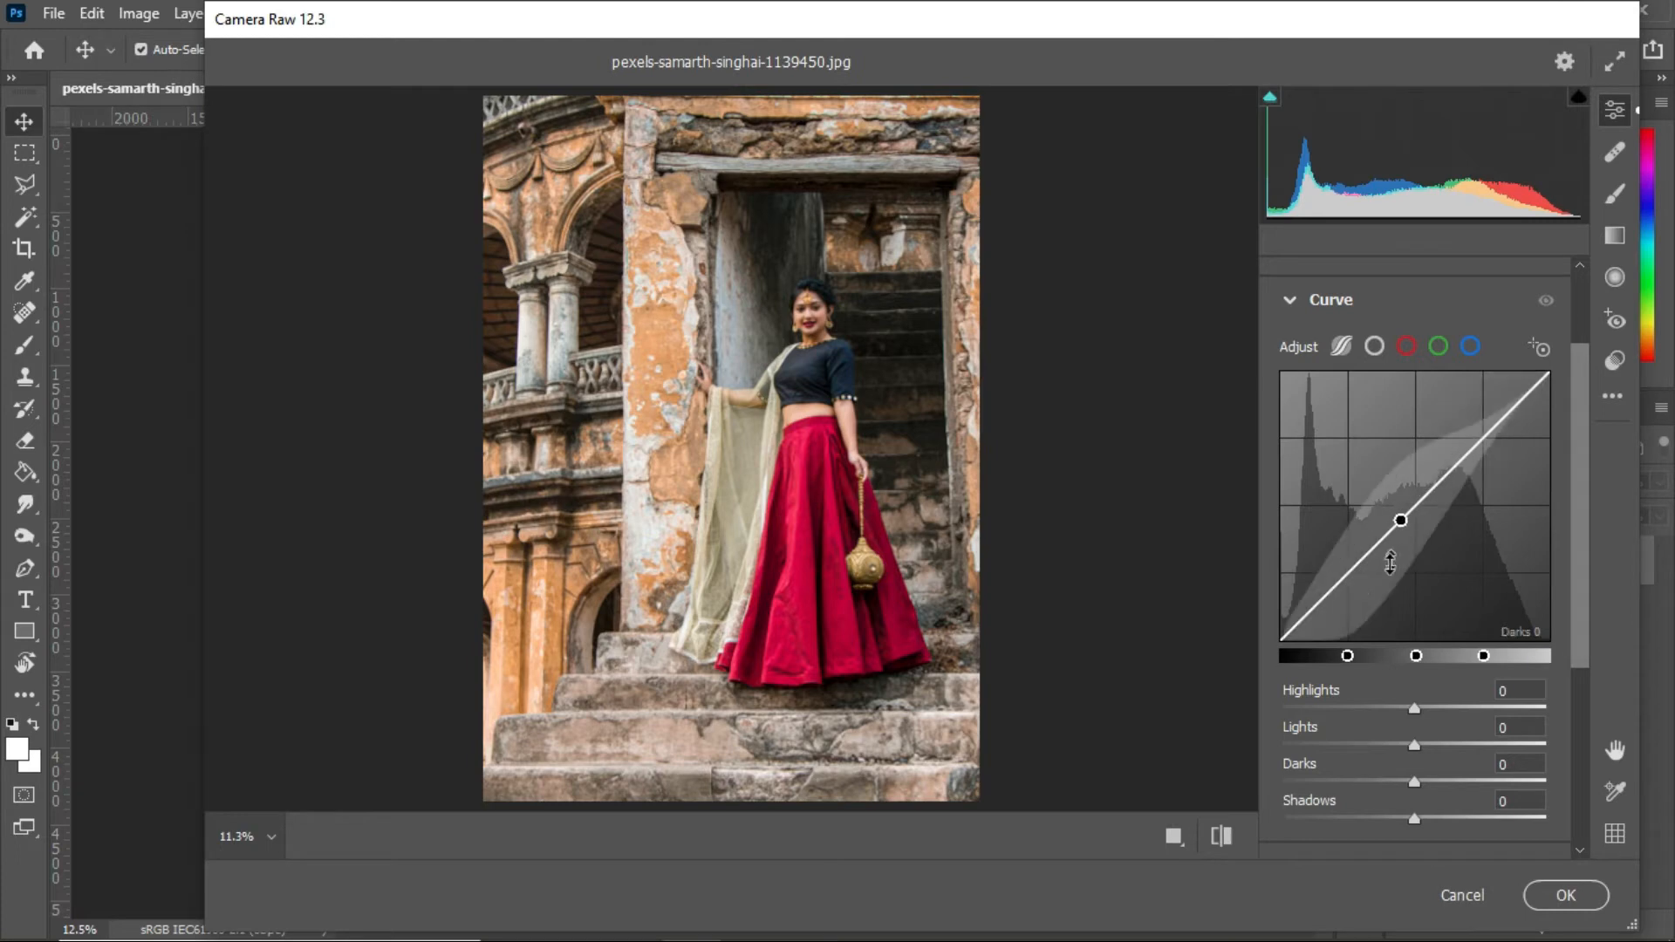
{"action": "left_click_drag", "start_coordinate": [1356, 591], "coordinate": [1439, 479]}
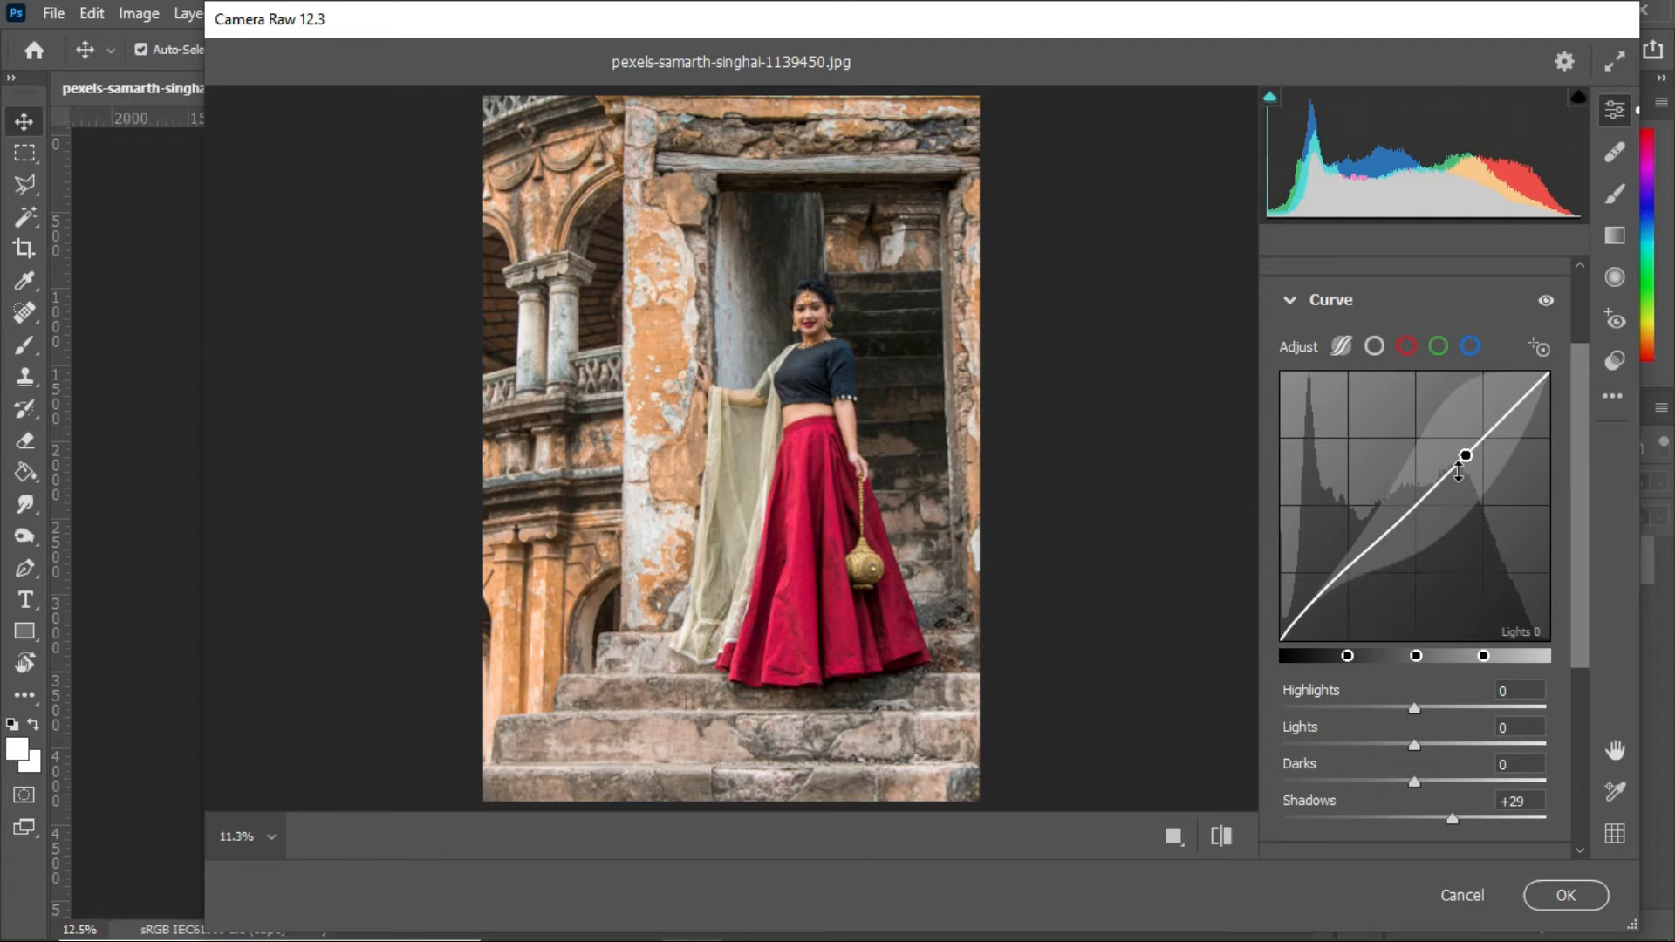
Try adding points to the red channel curve, including input 83 with output 79 and samples from the skirt, and revert all curve changes.
{"action": "left_click", "coordinate": [1412, 346]}
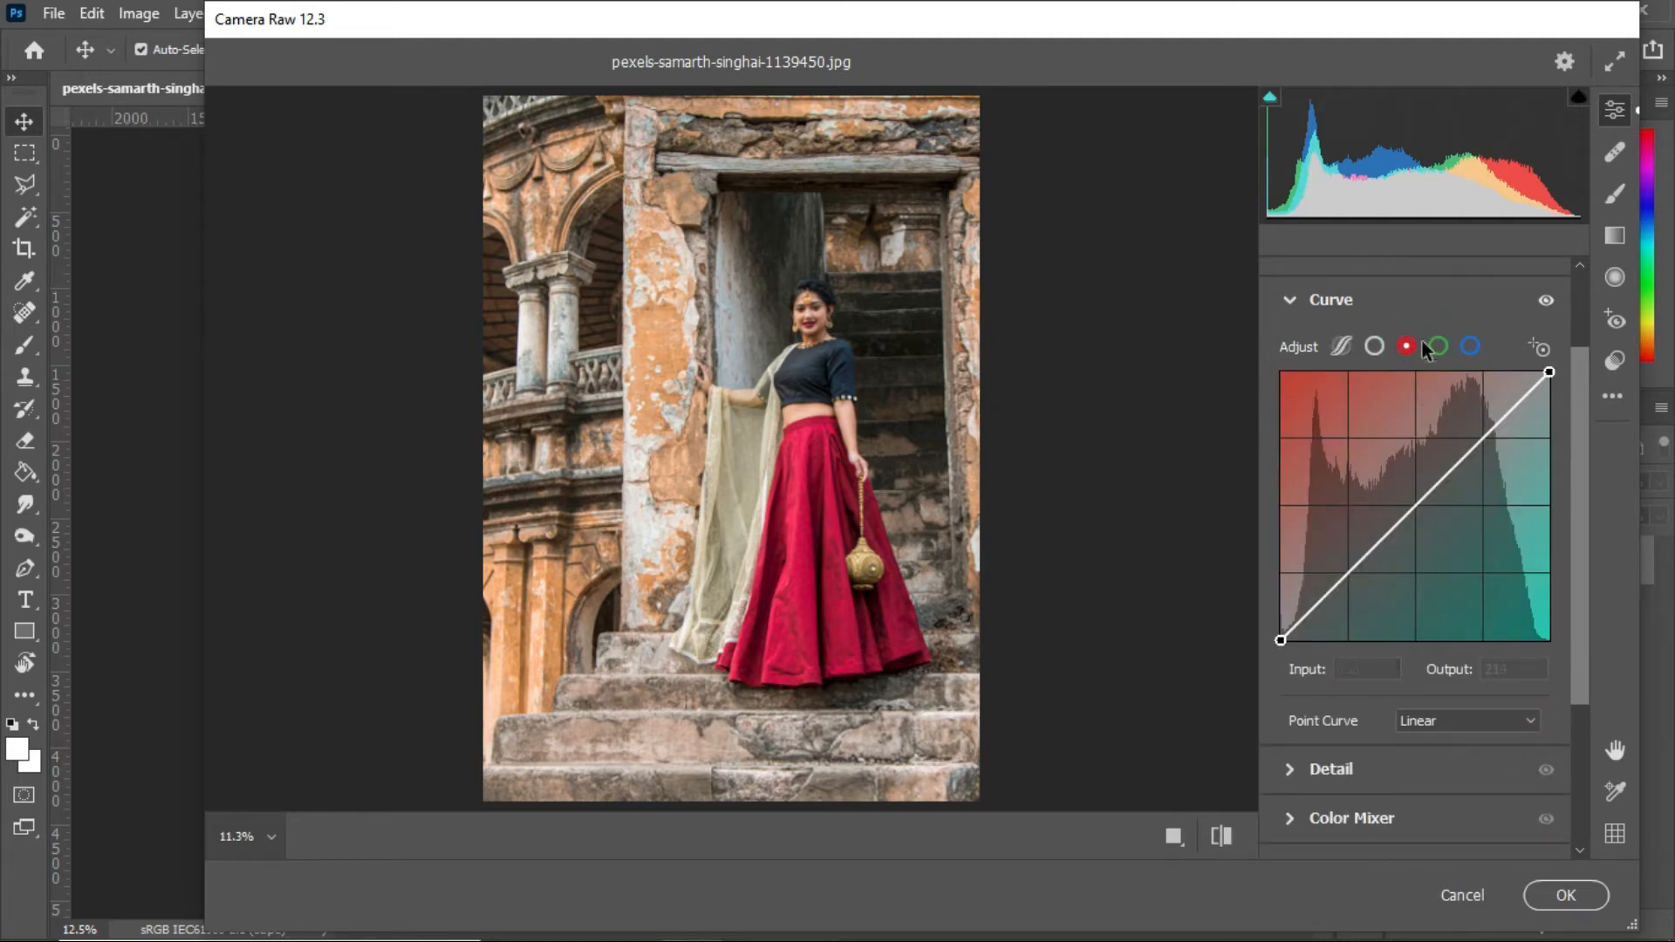
{"action": "mouse_move", "coordinate": [1365, 556]}
{"action": "left_mouse_down"}
{"action": "mouse_move", "coordinate": [1338, 542]}
{"action": "mouse_move", "coordinate": [1319, 489]}
{"action": "mouse_move", "coordinate": [1381, 544]}
{"action": "mouse_move", "coordinate": [1364, 535]}
{"action": "mouse_move", "coordinate": [1384, 553]}
{"action": "mouse_move", "coordinate": [1354, 553]}
{"action": "mouse_move", "coordinate": [1367, 557]}
{"action": "left_mouse_up"}
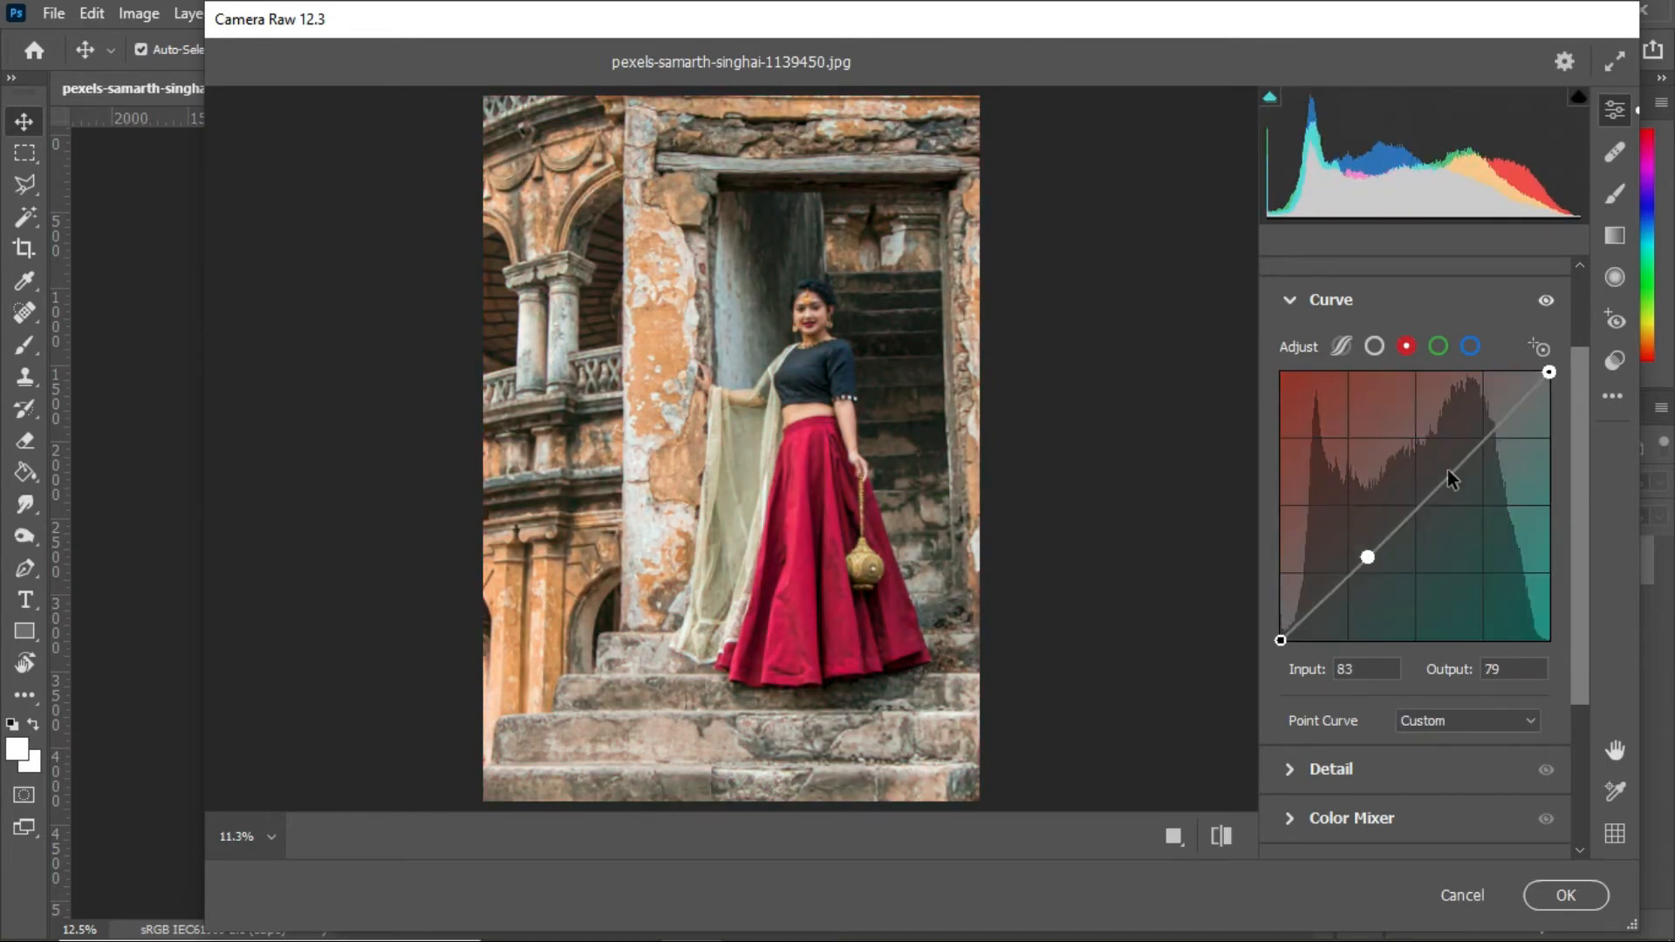
{"action": "left_click", "coordinate": [1540, 350]}
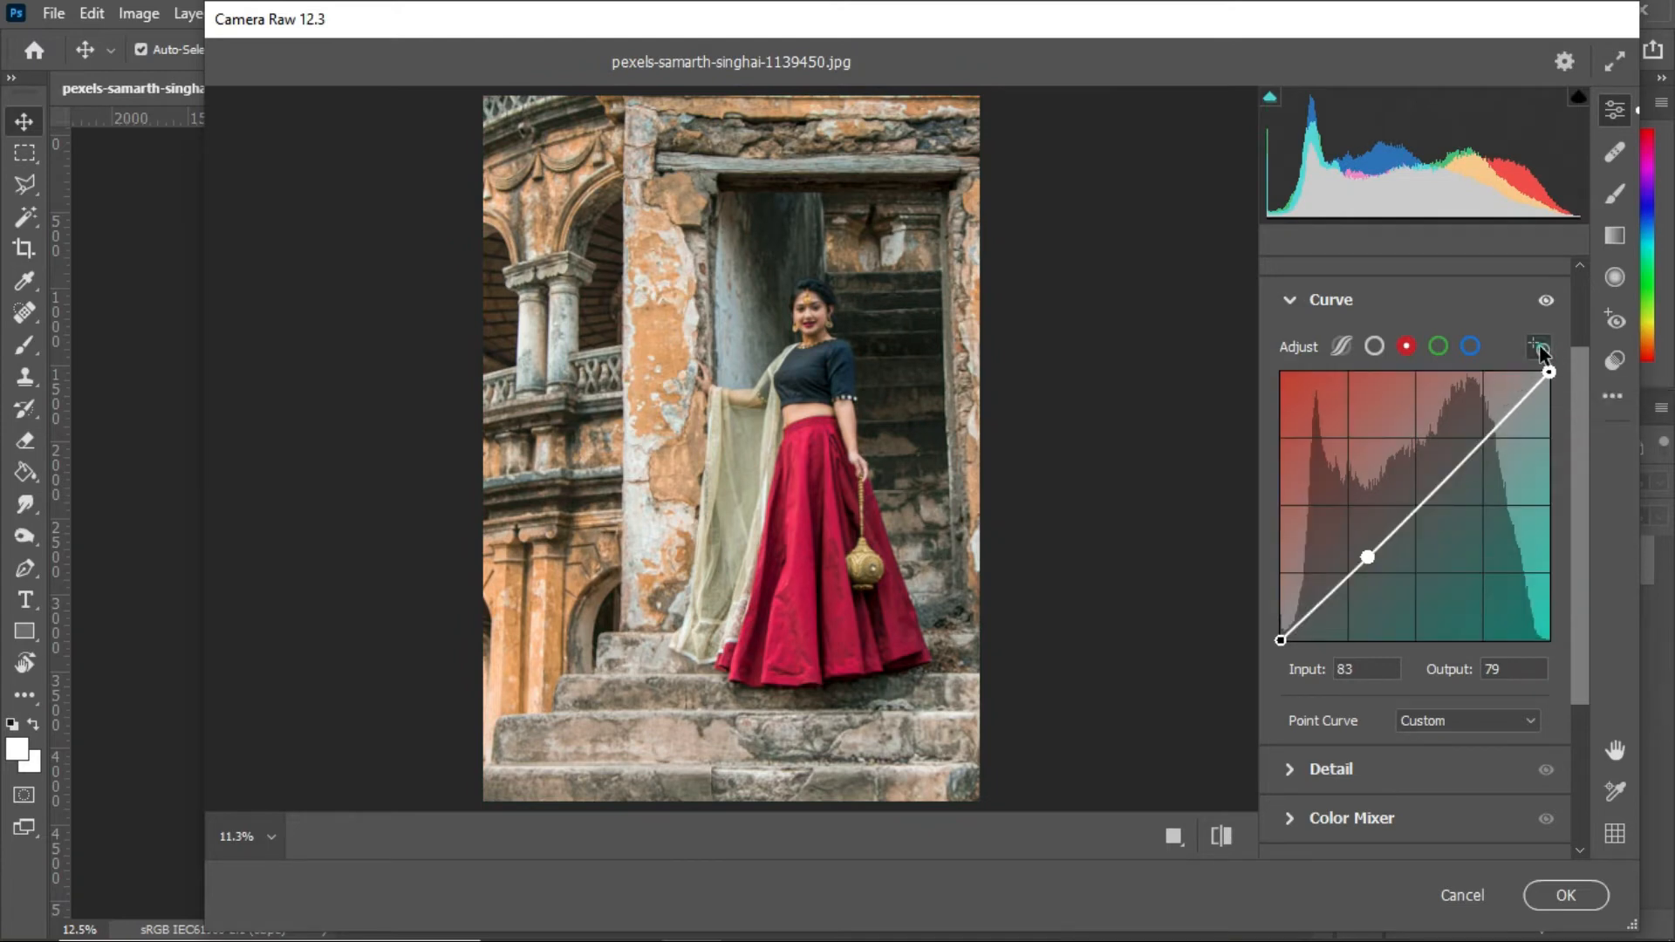
{"action": "left_click", "coordinate": [806, 482]}
{"action": "left_click", "coordinate": [1385, 540]}
{"action": "left_click", "coordinate": [822, 495]}
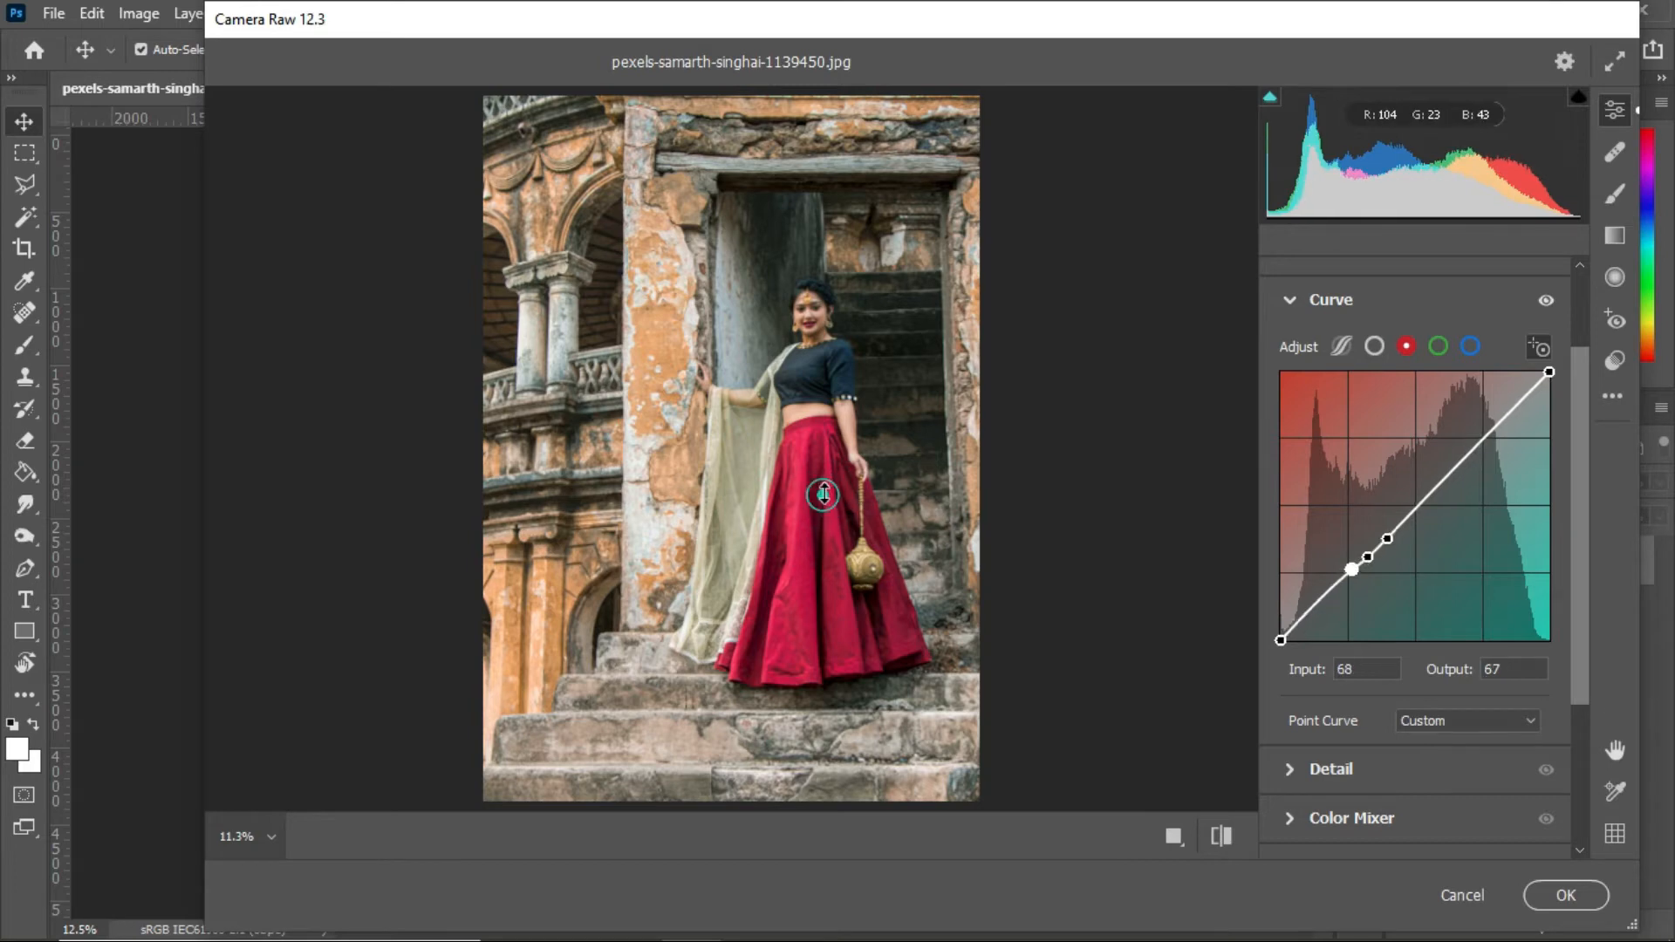
{"action": "mouse_move", "coordinate": [822, 495]}
{"action": "left_mouse_down"}
{"action": "mouse_move", "coordinate": [827, 462]}
{"action": "mouse_move", "coordinate": [843, 515]}
{"action": "mouse_move", "coordinate": [843, 496]}
{"action": "left_mouse_up"}
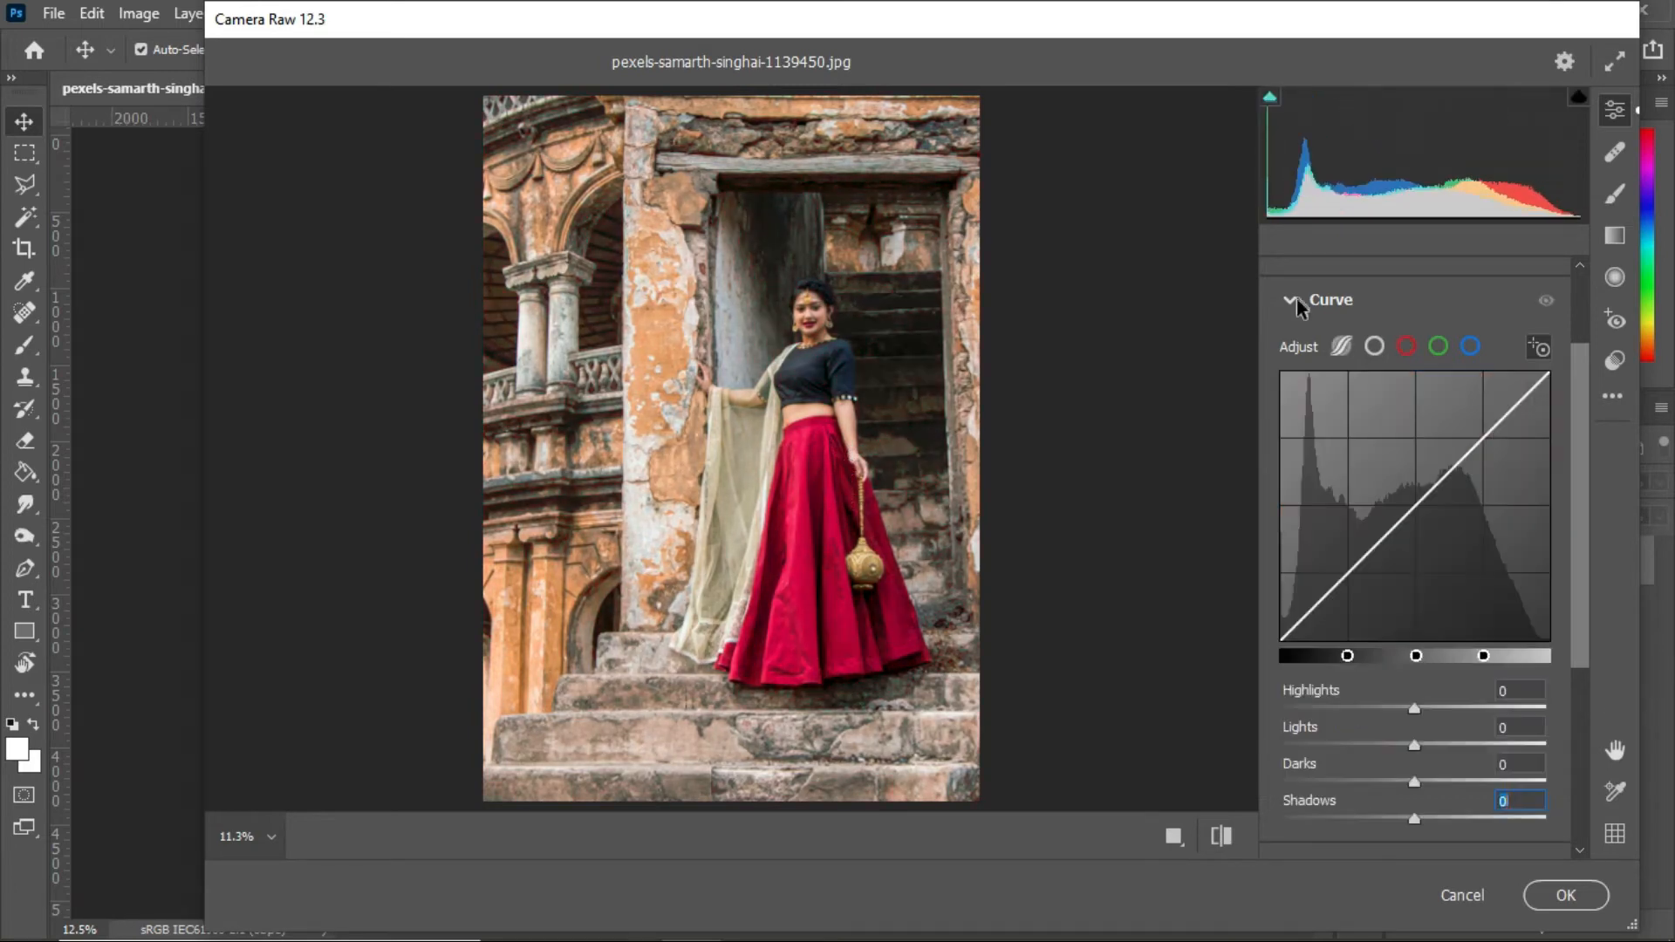
{"action": "left_click", "coordinate": [1291, 301]}
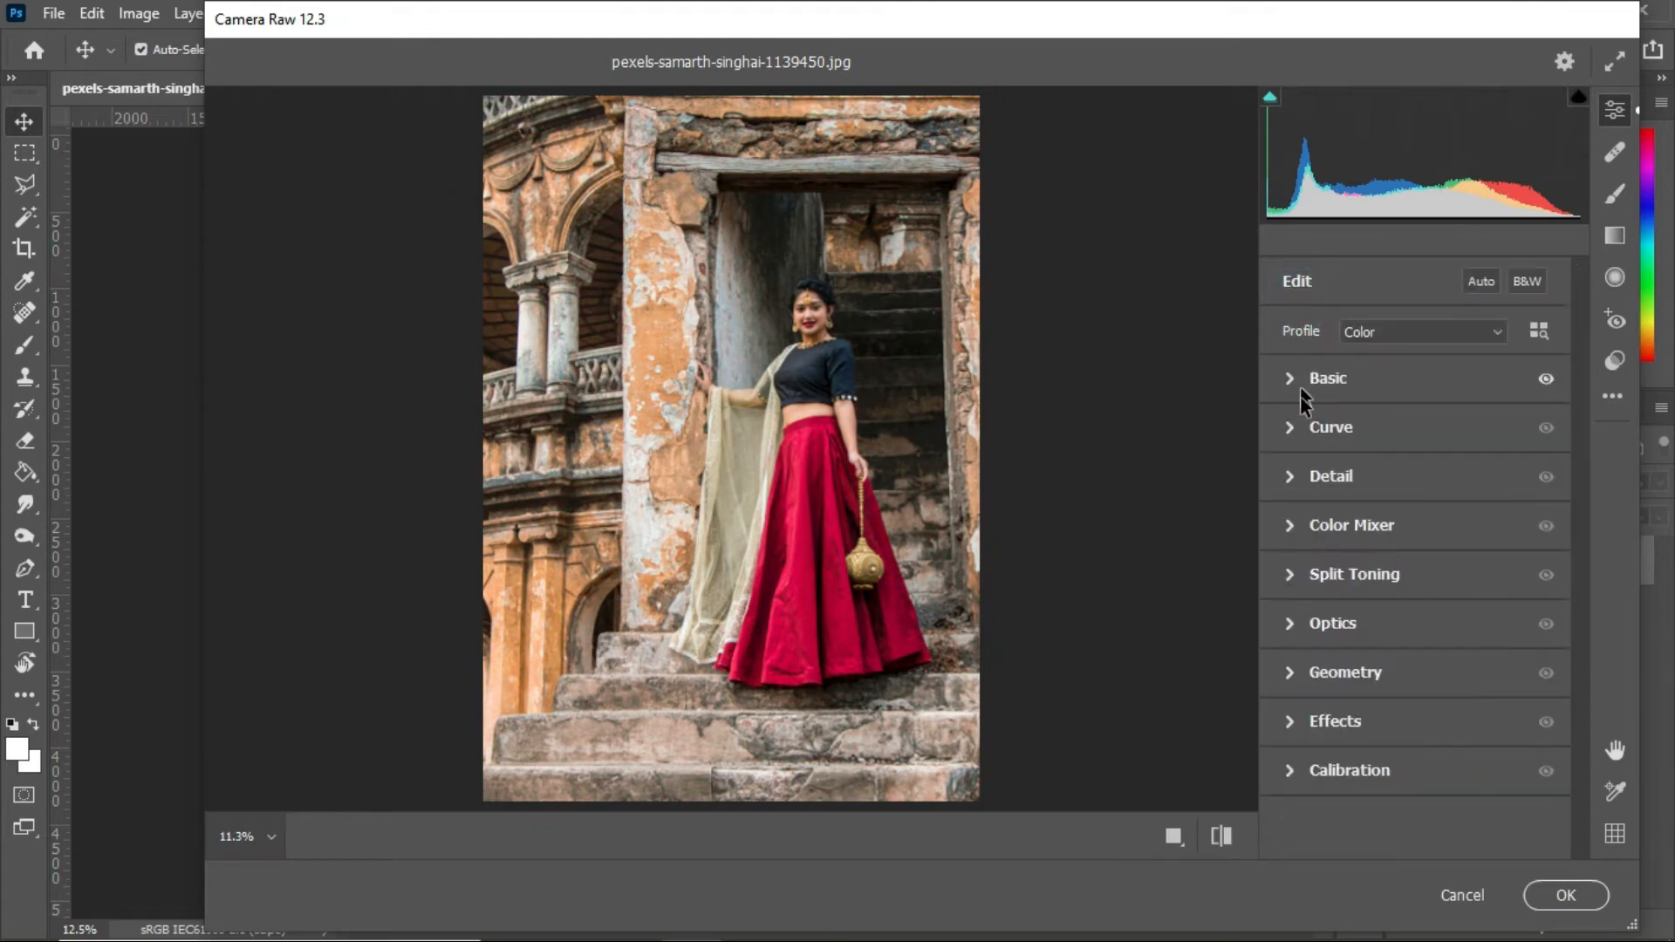
Set Noise Reduction to 40 in the Detail adjustments and inspect the woman's blouse and face up close.
{"action": "left_click", "coordinate": [1297, 480]}
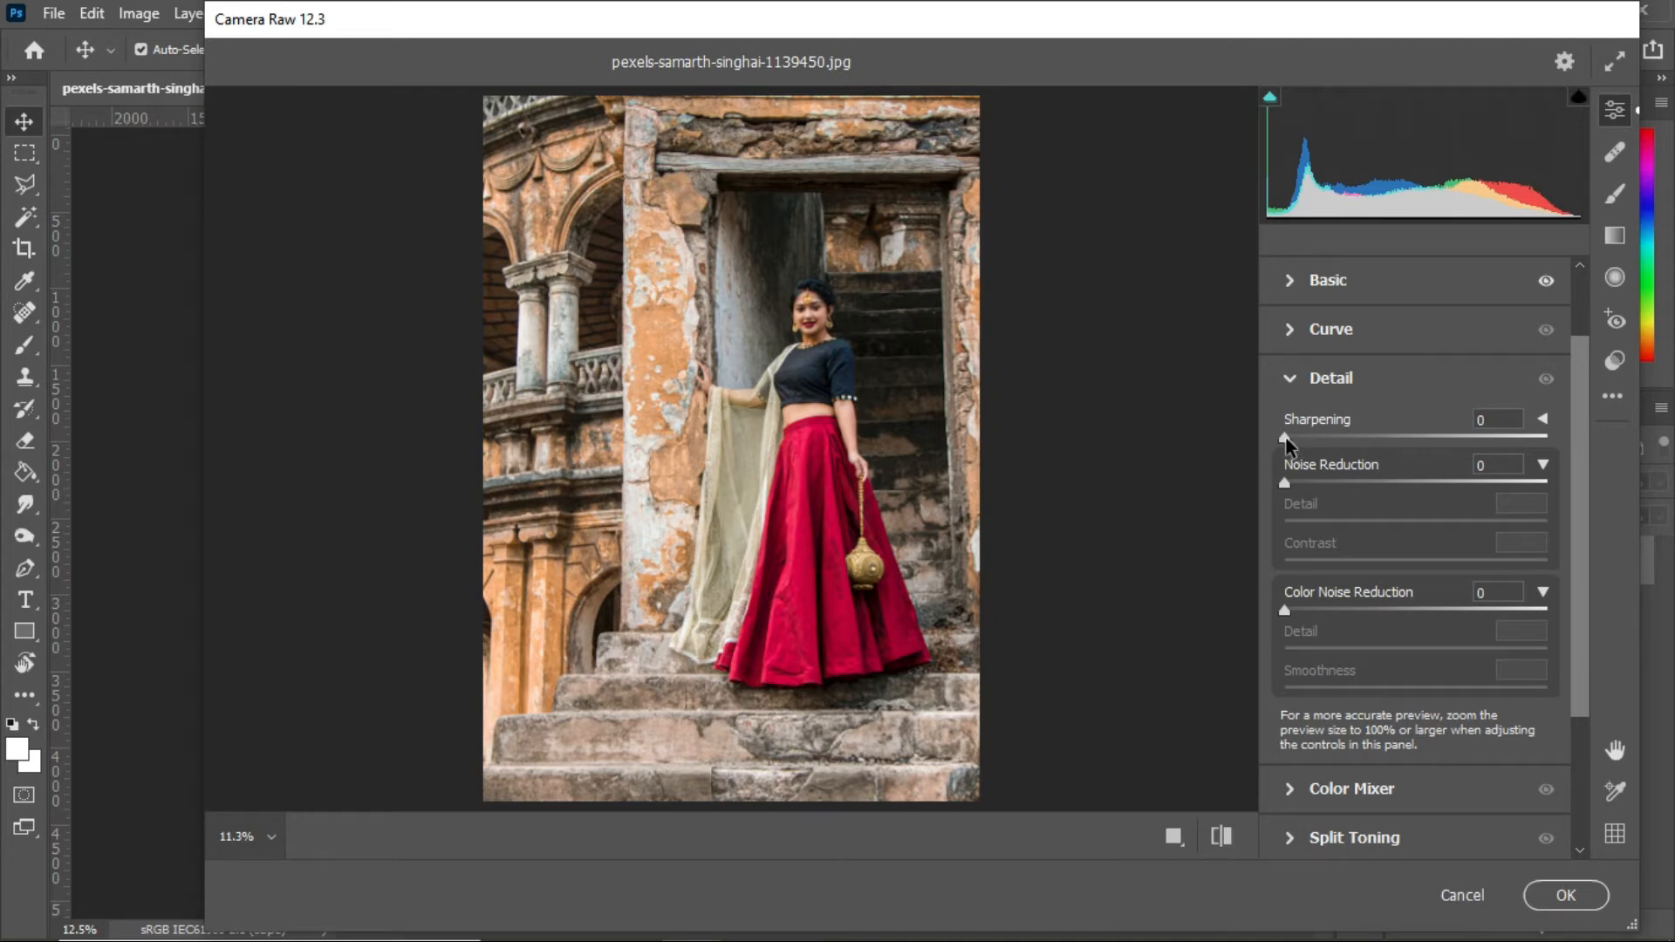
{"action": "mouse_move", "coordinate": [1285, 437]}
{"action": "left_mouse_down"}
{"action": "mouse_move", "coordinate": [1319, 438]}
{"action": "mouse_move", "coordinate": [1284, 434]}
{"action": "left_mouse_up"}
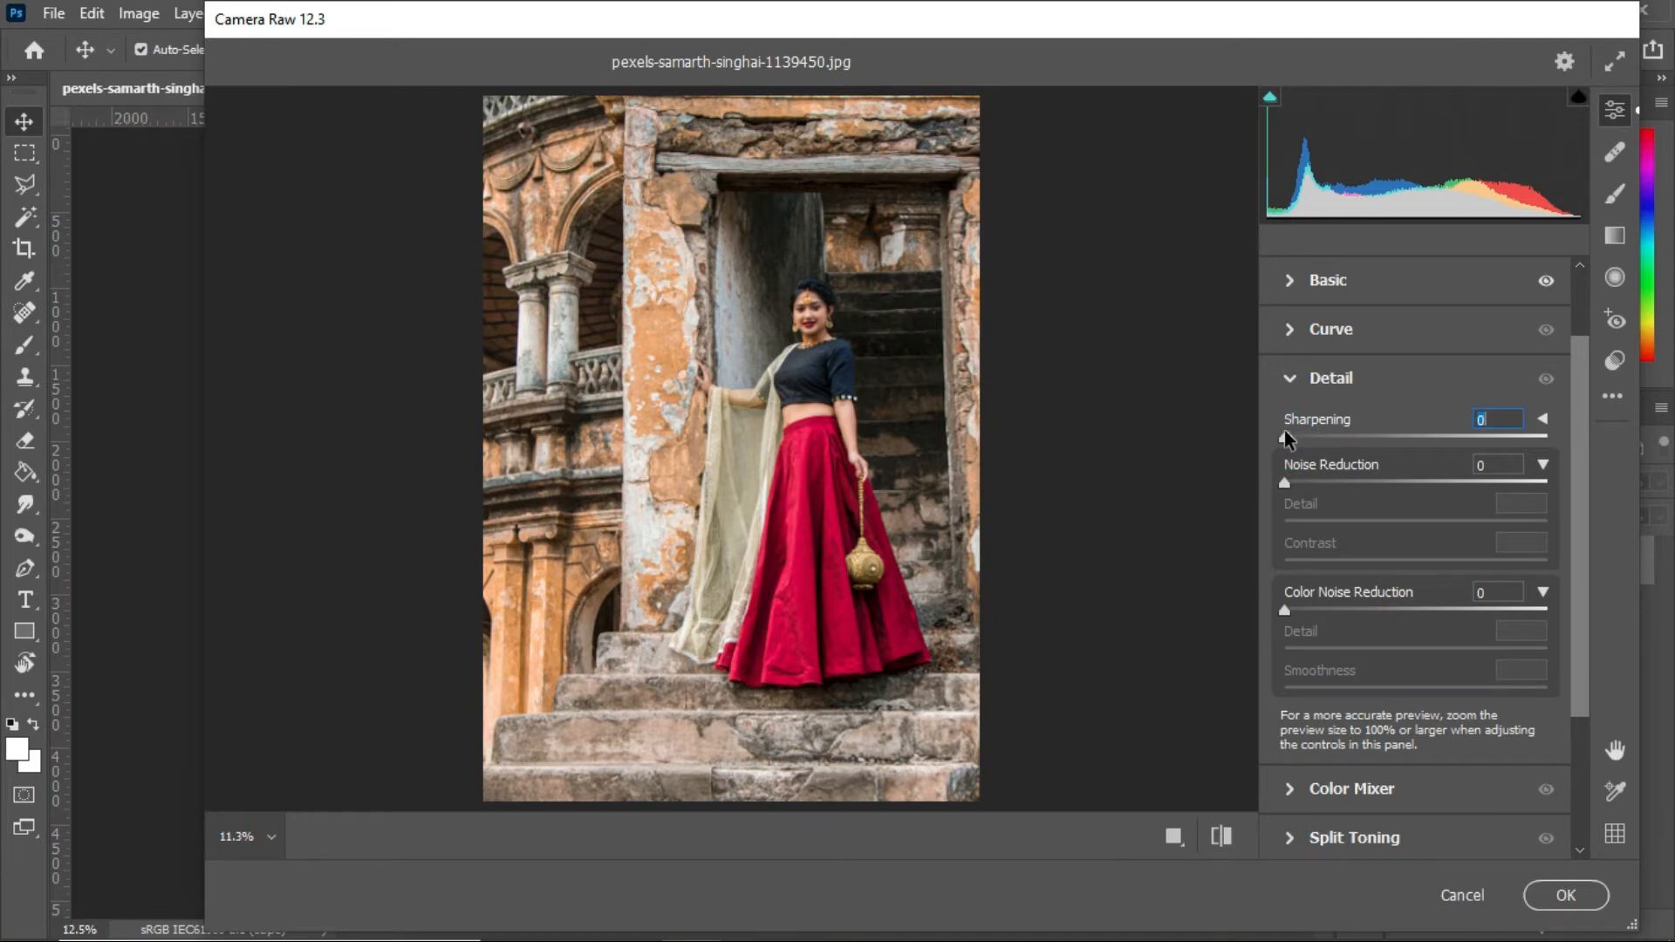
{"action": "left_click", "coordinate": [853, 374]}
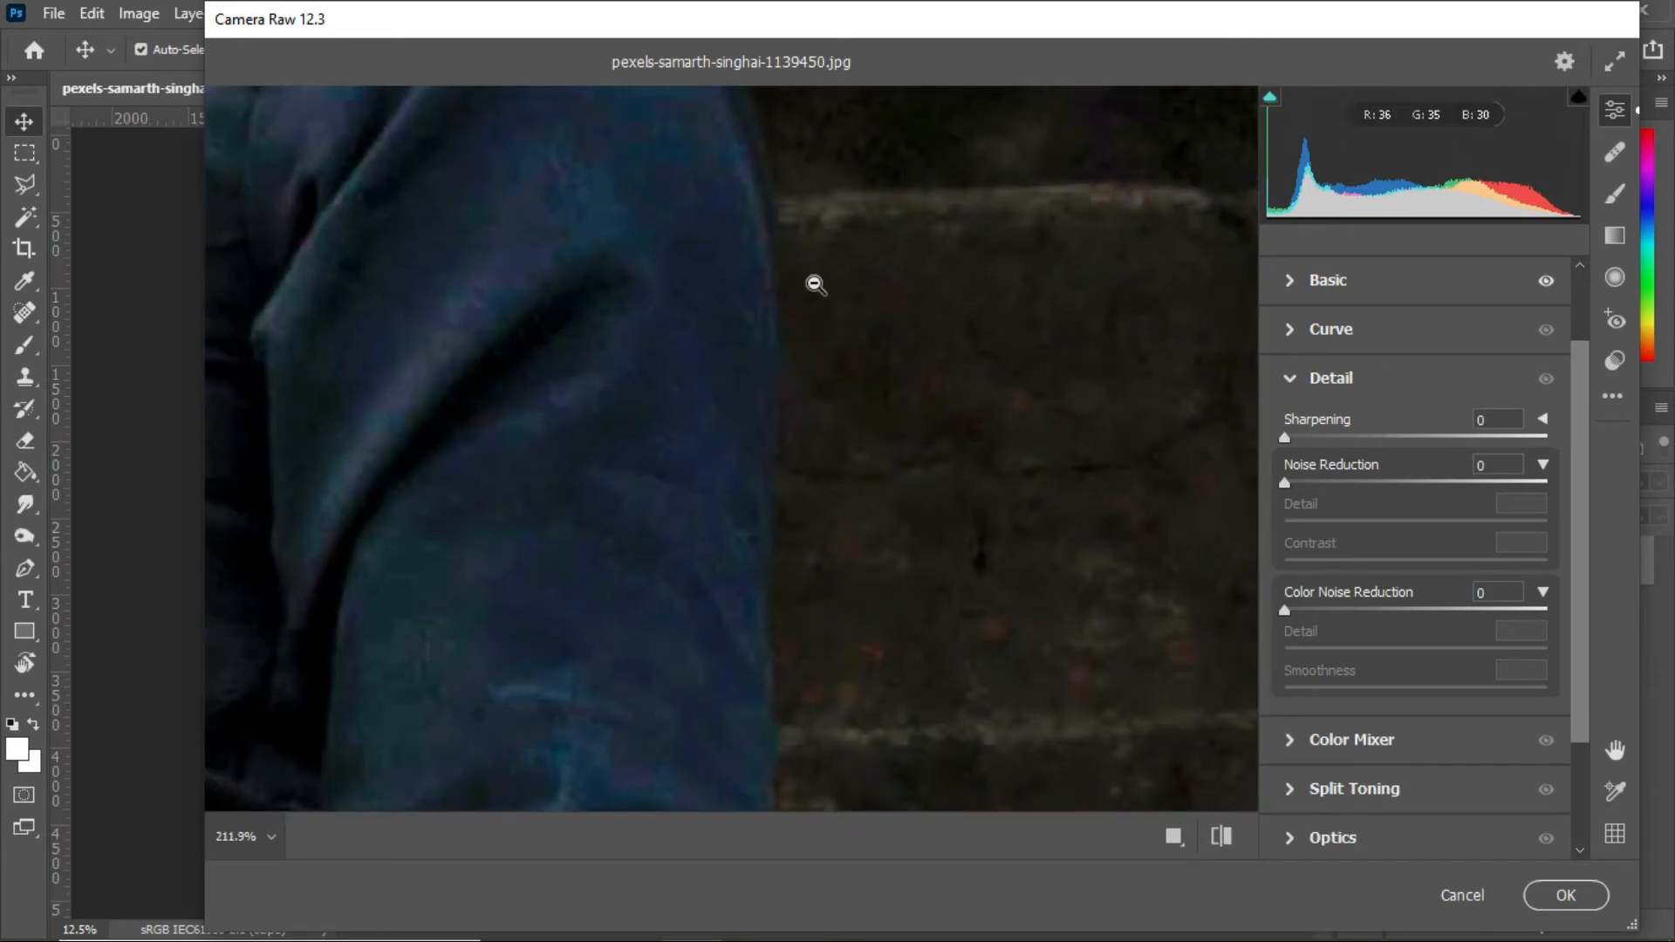
{"action": "scroll", "coordinate": [699, 511], "scroll_direction": "down", "scroll_amount": 5}
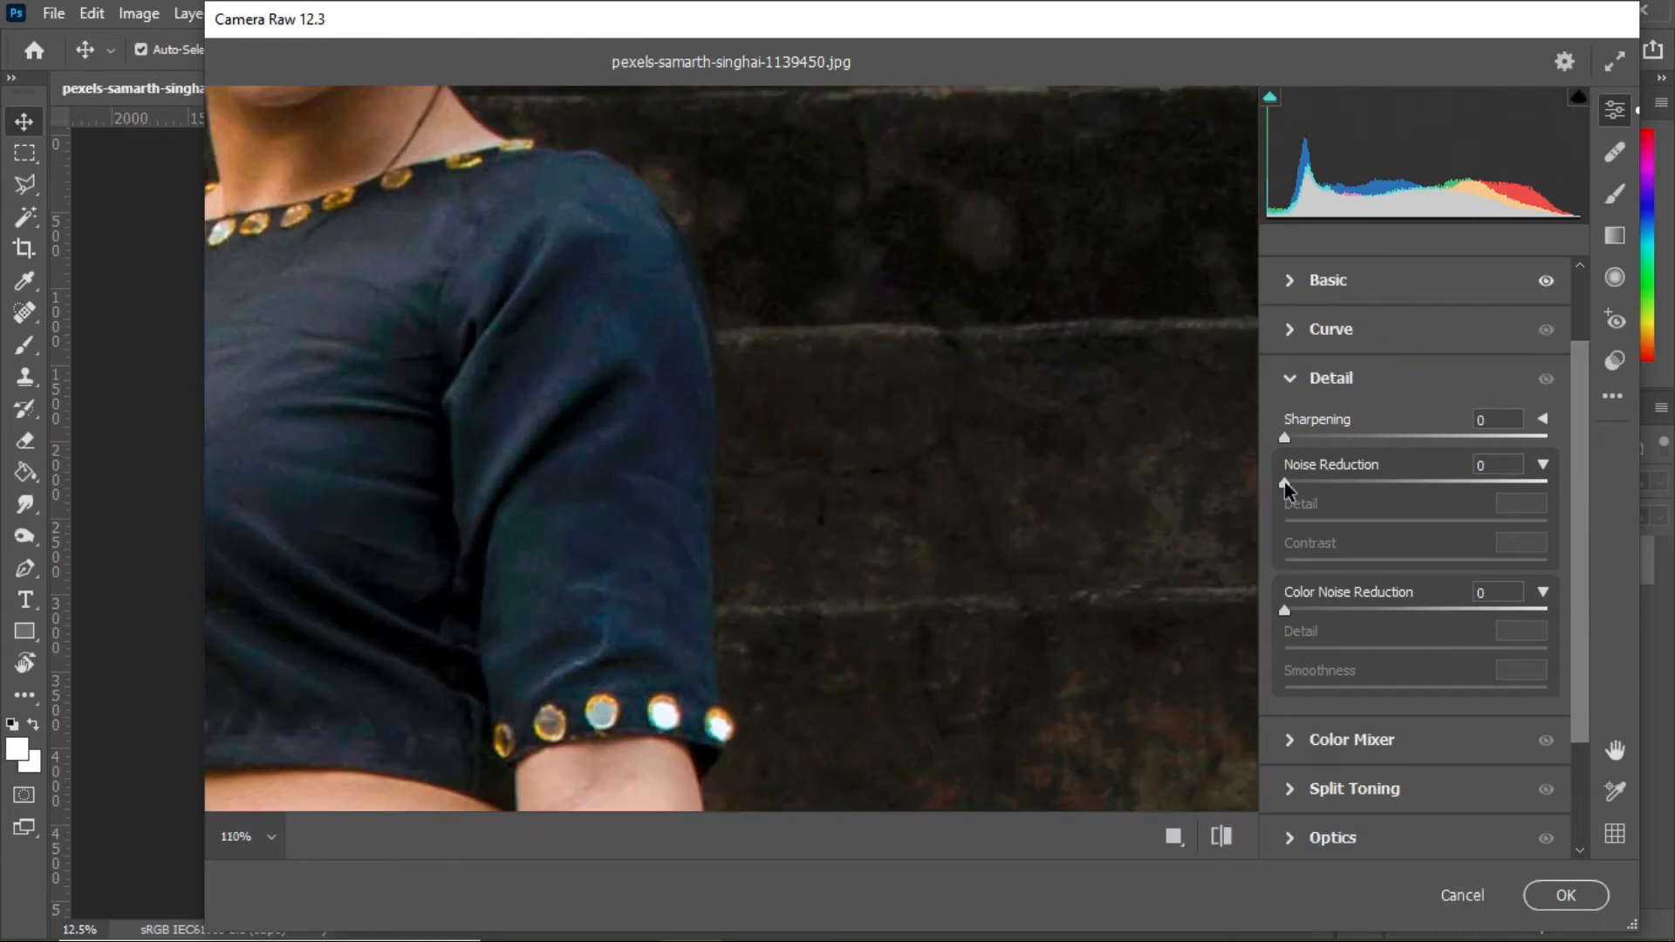
{"action": "left_click_drag", "start_coordinate": [1284, 481], "coordinate": [1388, 485]}
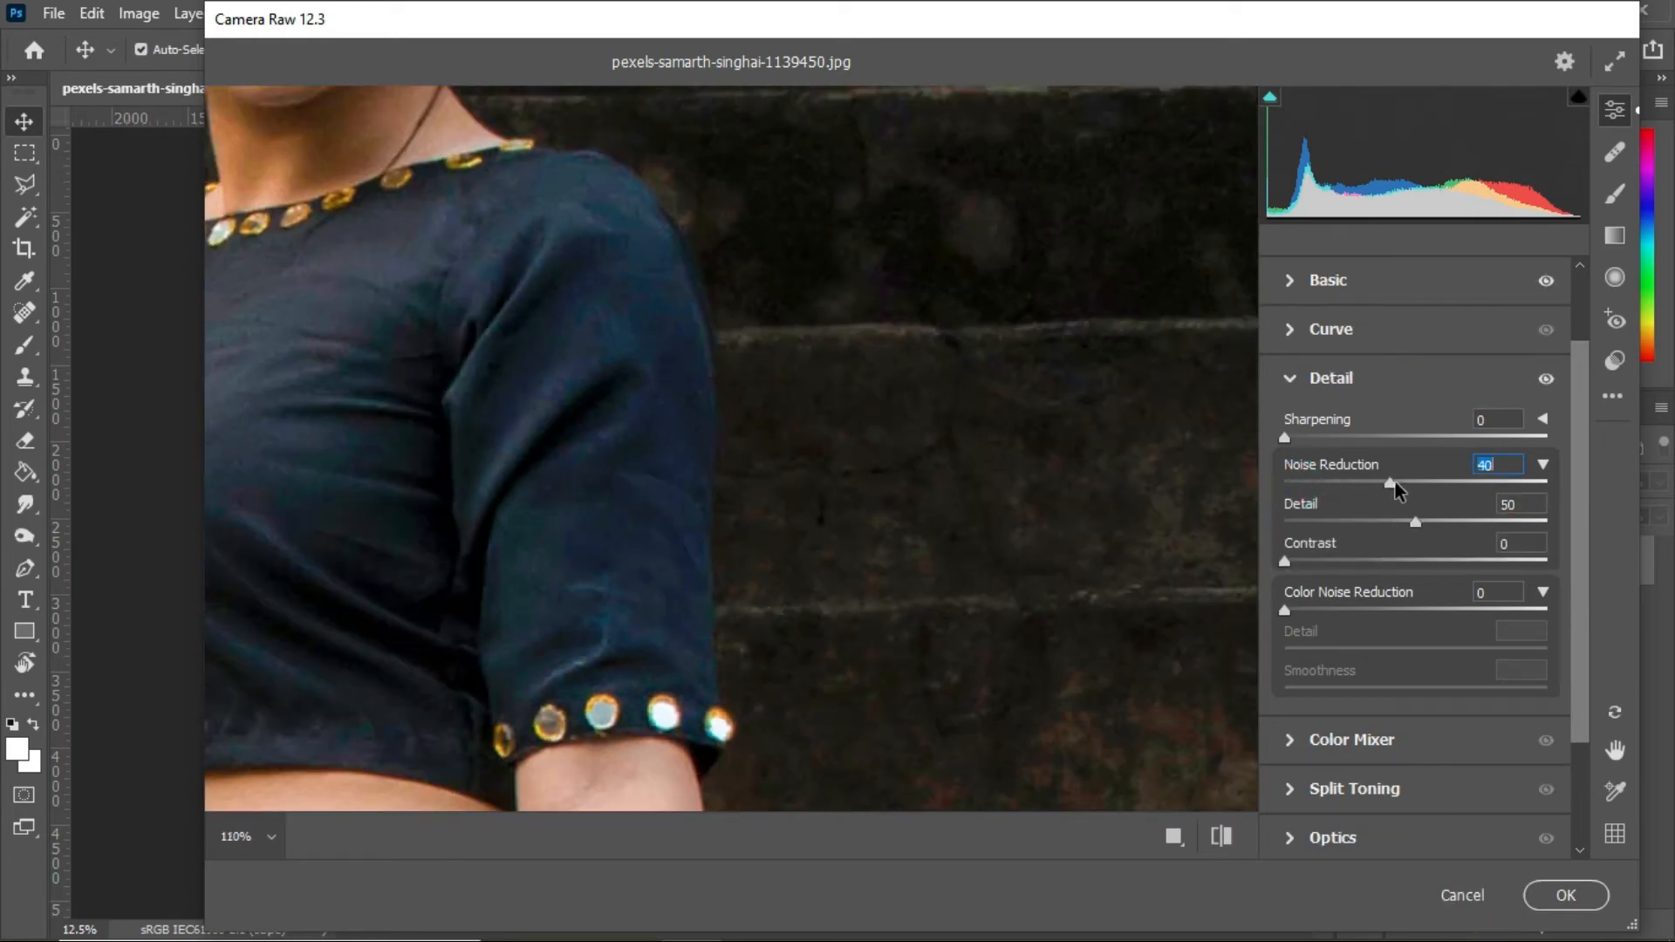
{"action": "scroll", "coordinate": [699, 489], "scroll_direction": "down", "scroll_amount": 2}
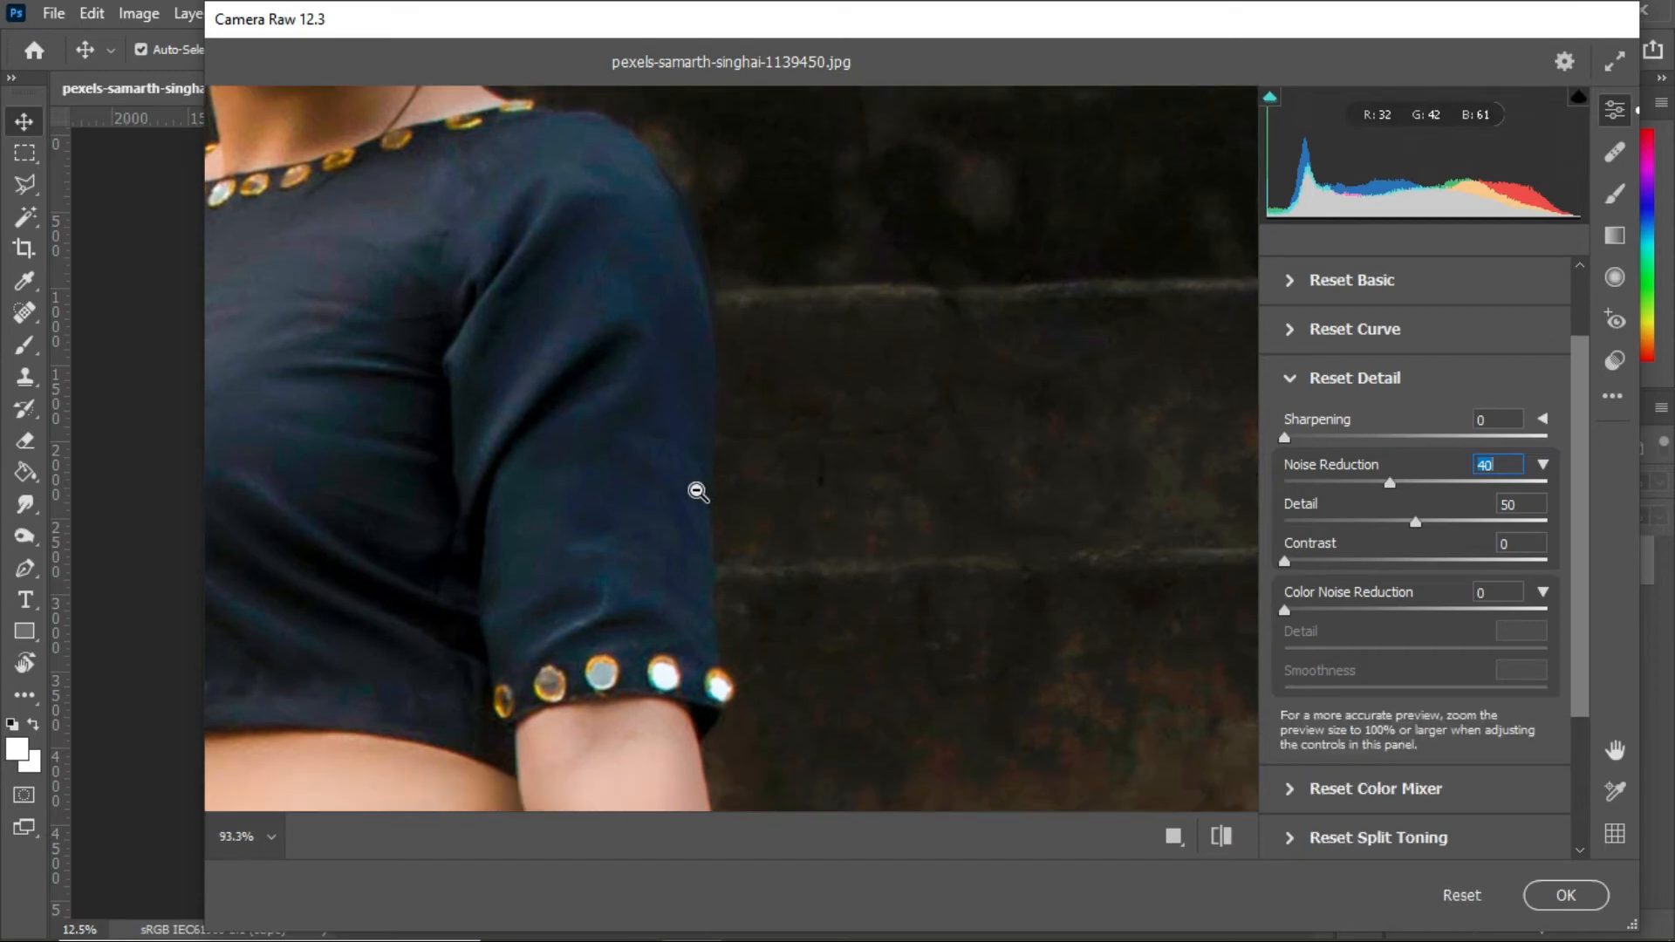
{"action": "scroll", "coordinate": [699, 488], "scroll_direction": "down", "scroll_amount": 2}
{"action": "scroll", "coordinate": [535, 328], "scroll_direction": "up", "scroll_amount": 4}
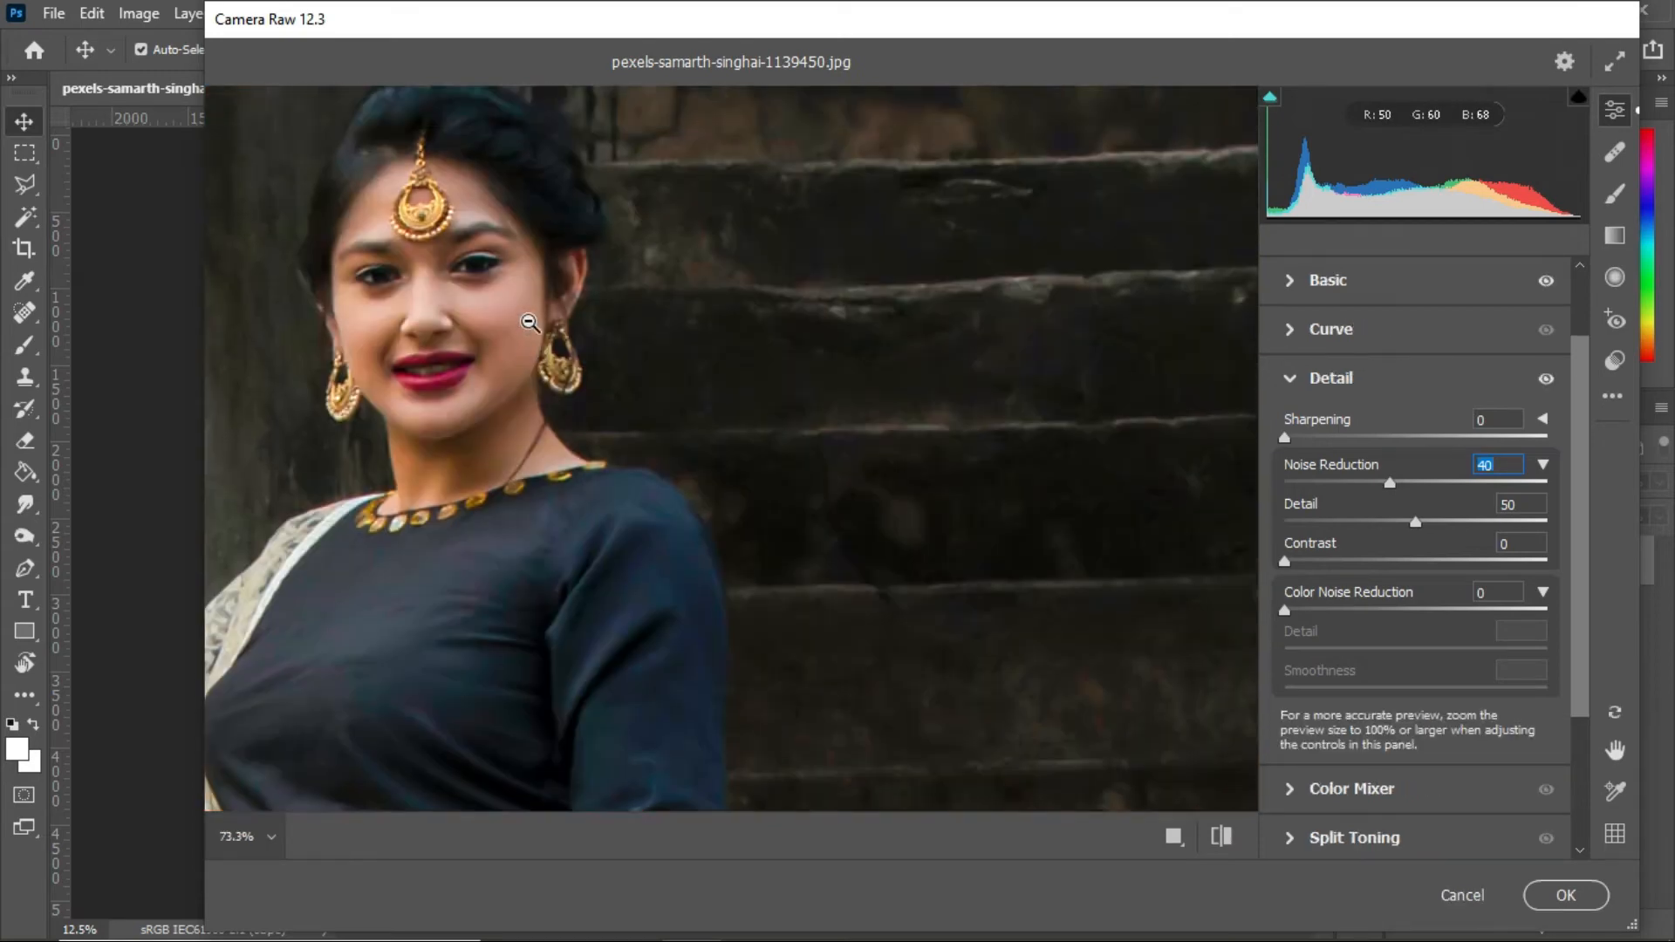
Set Noise Reduction to 35 in the Detail adjustments, with the whole photo in view.
{"action": "scroll", "coordinate": [402, 494], "scroll_direction": "down", "scroll_amount": 3}
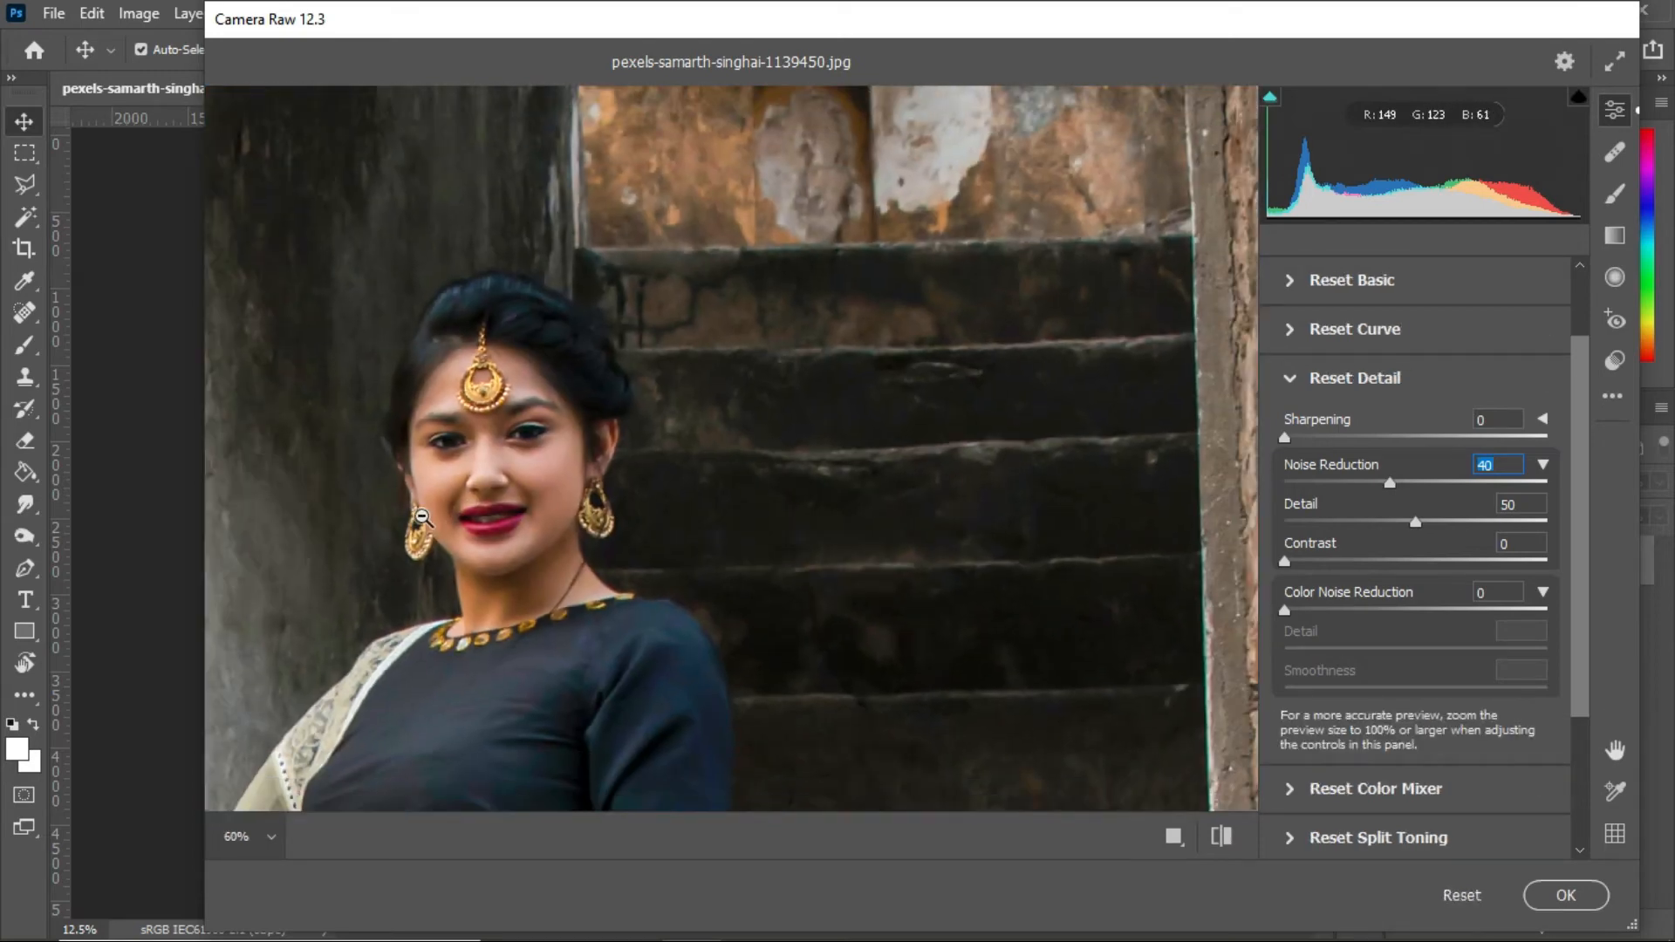
{"action": "scroll", "coordinate": [431, 518], "scroll_direction": "down", "scroll_amount": 4}
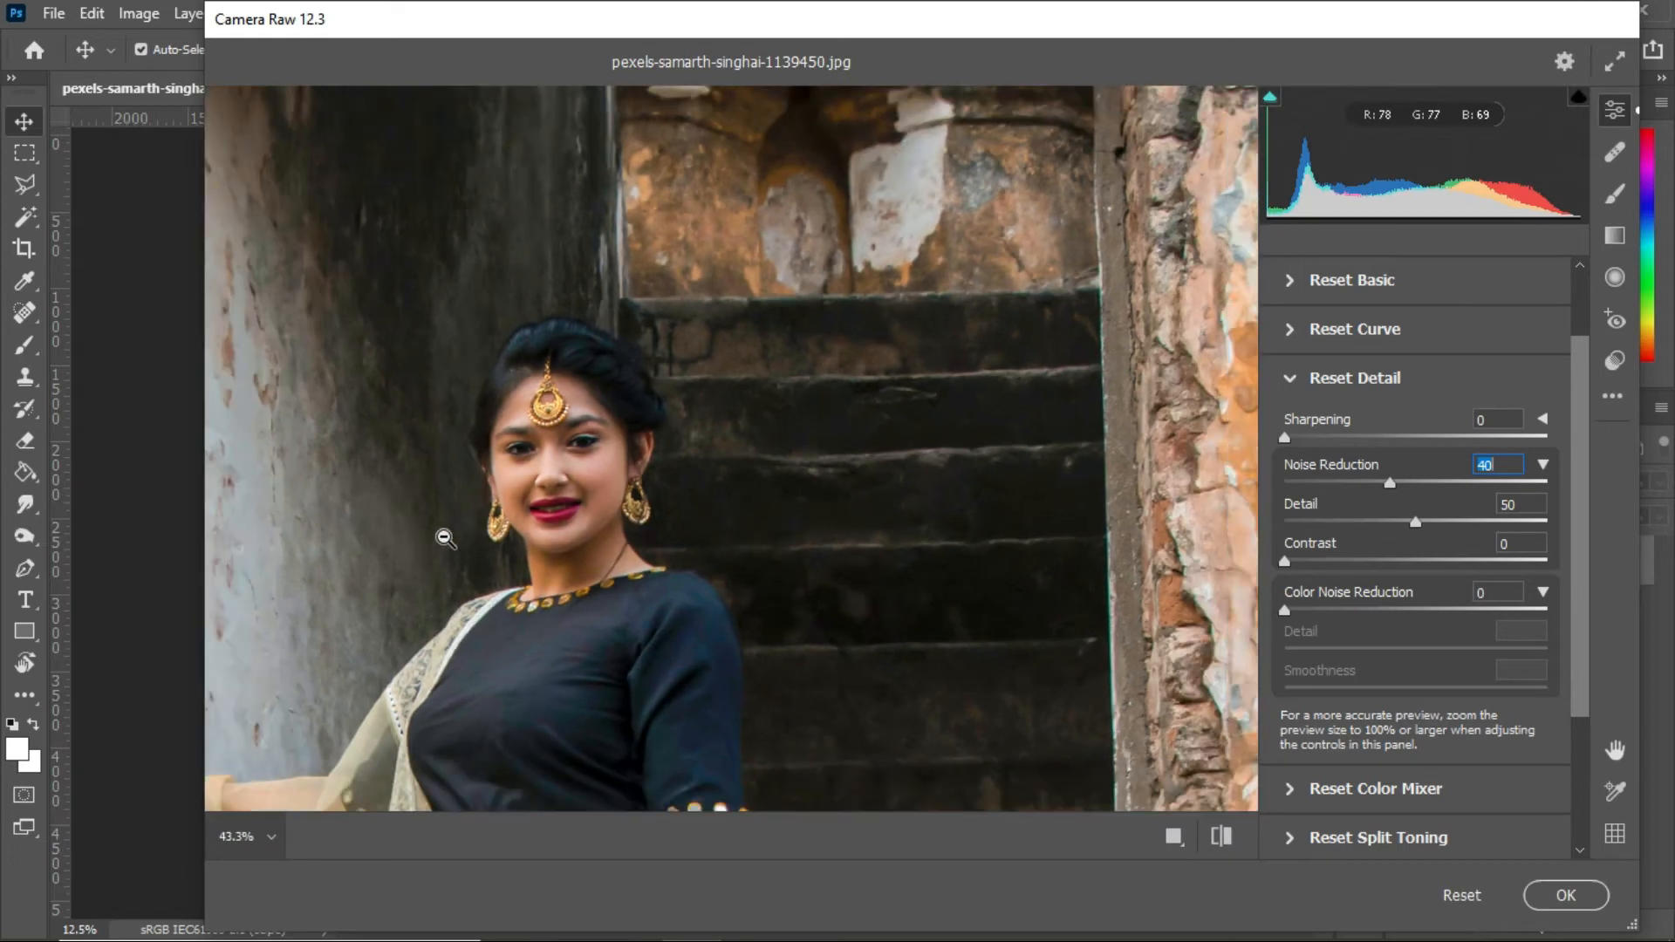
{"action": "scroll", "coordinate": [456, 532], "scroll_direction": "down", "scroll_amount": 3}
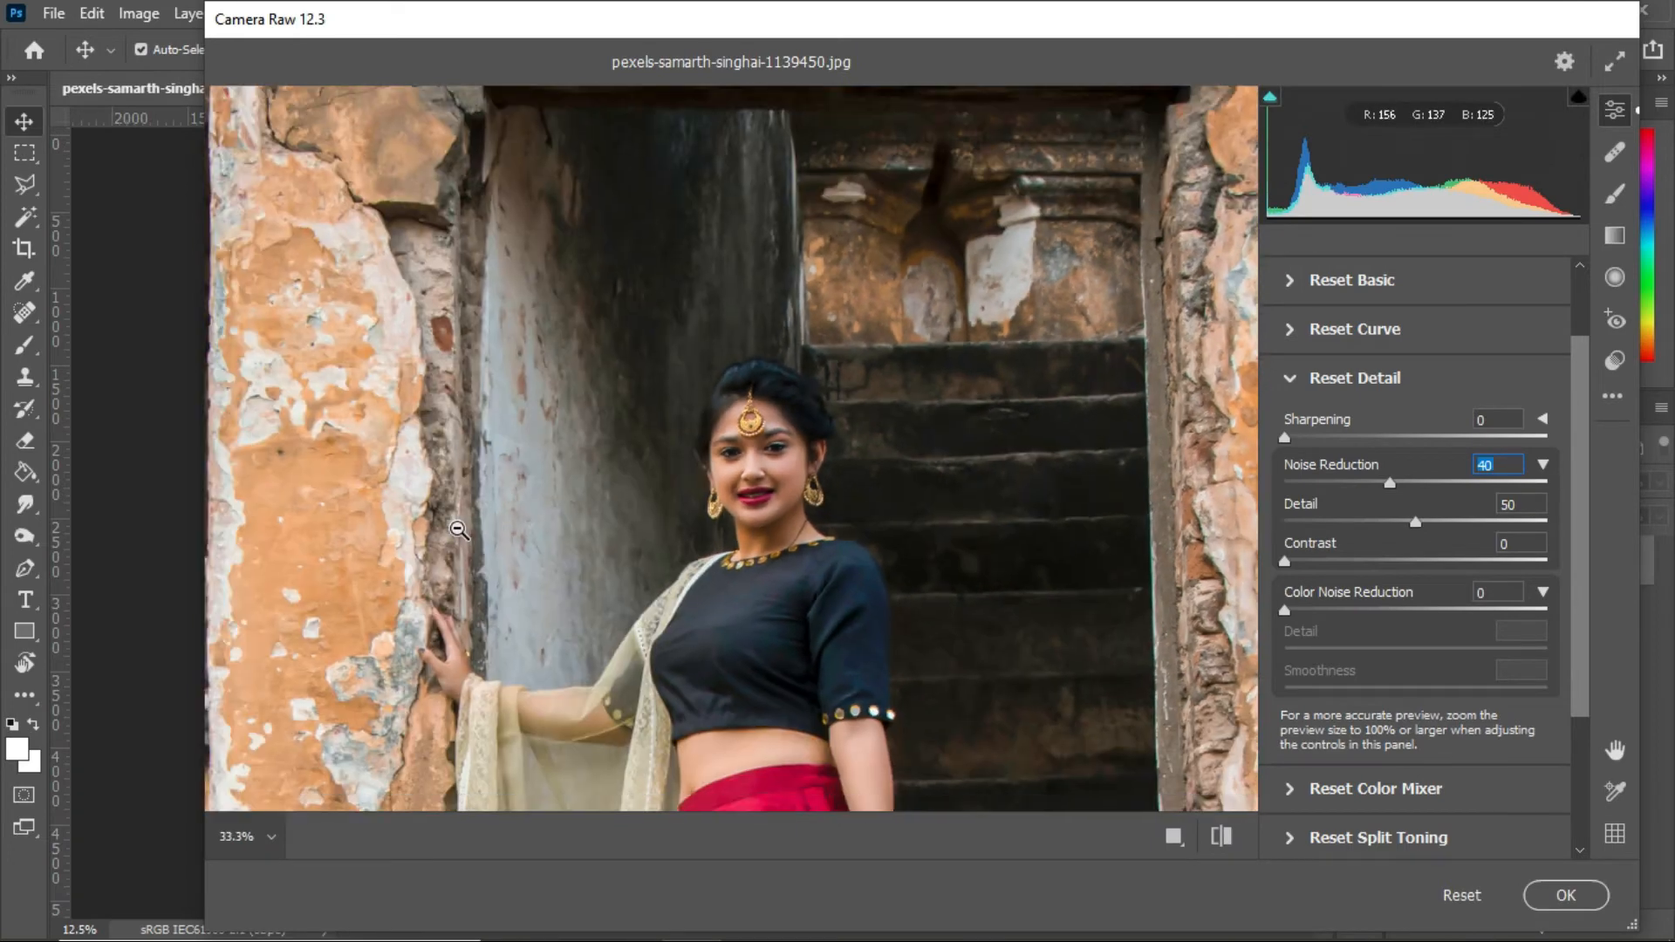
{"action": "scroll", "coordinate": [456, 535], "scroll_direction": "down", "scroll_amount": 4}
{"action": "scroll", "coordinate": [1396, 710], "scroll_direction": "down", "scroll_amount": 5}
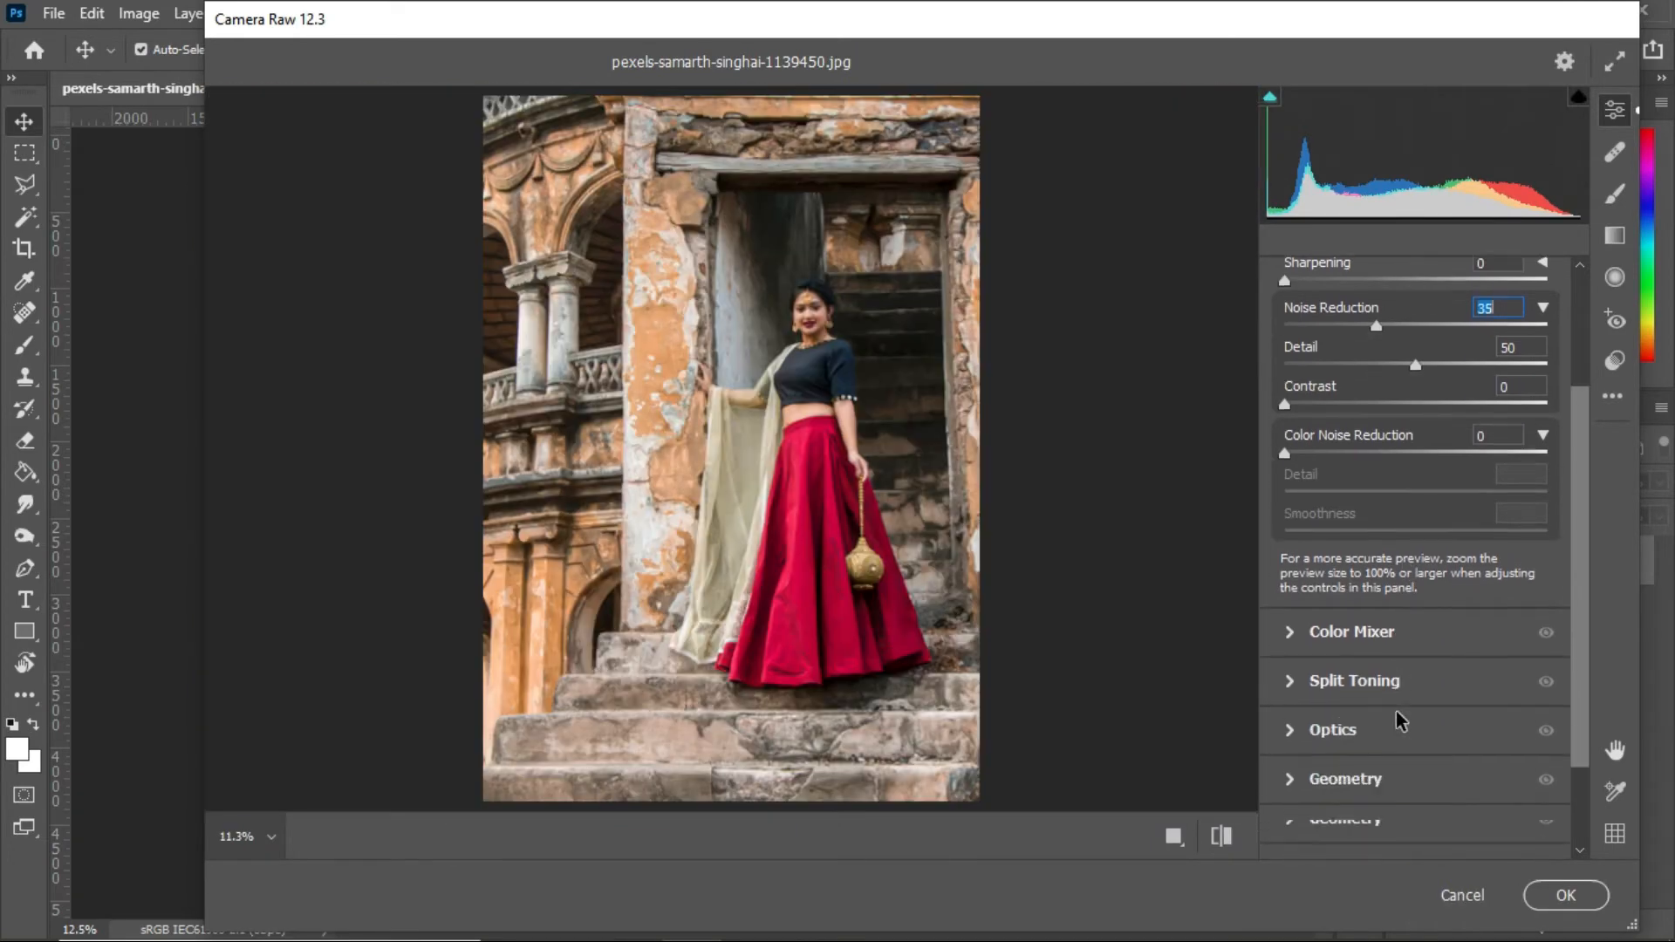
Shift the red skirt towards magenta in the Color Mixer by setting the reds' Hue to -74 and Saturation to +34.
{"action": "left_click", "coordinate": [1290, 589]}
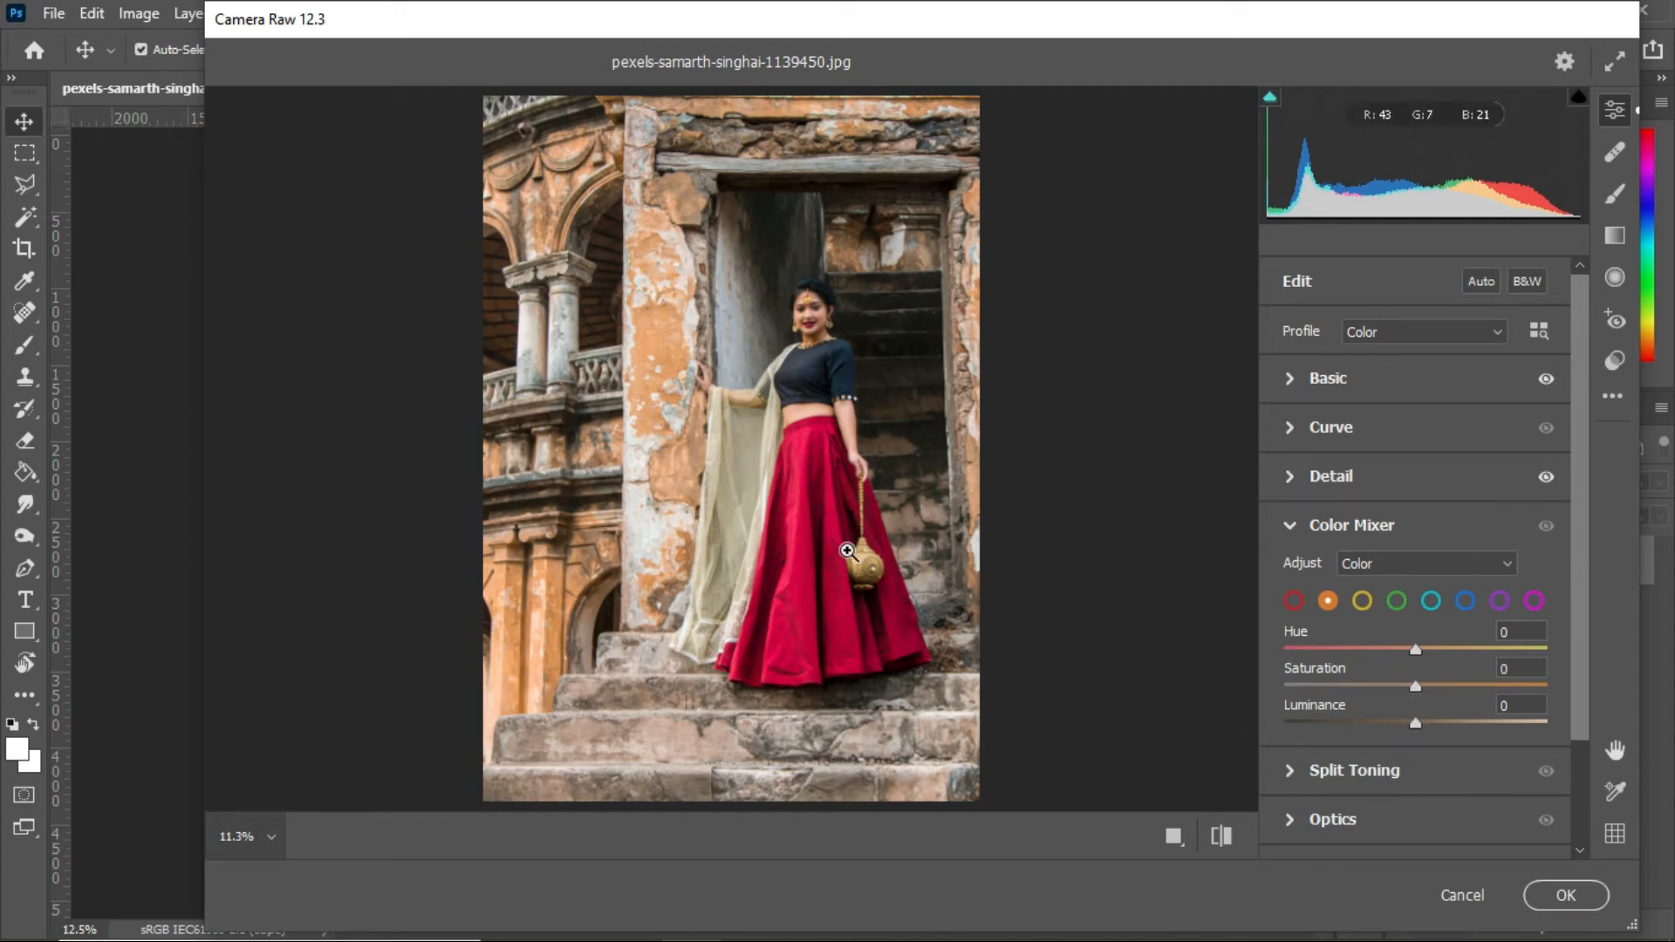
{"action": "left_click", "coordinate": [1294, 602]}
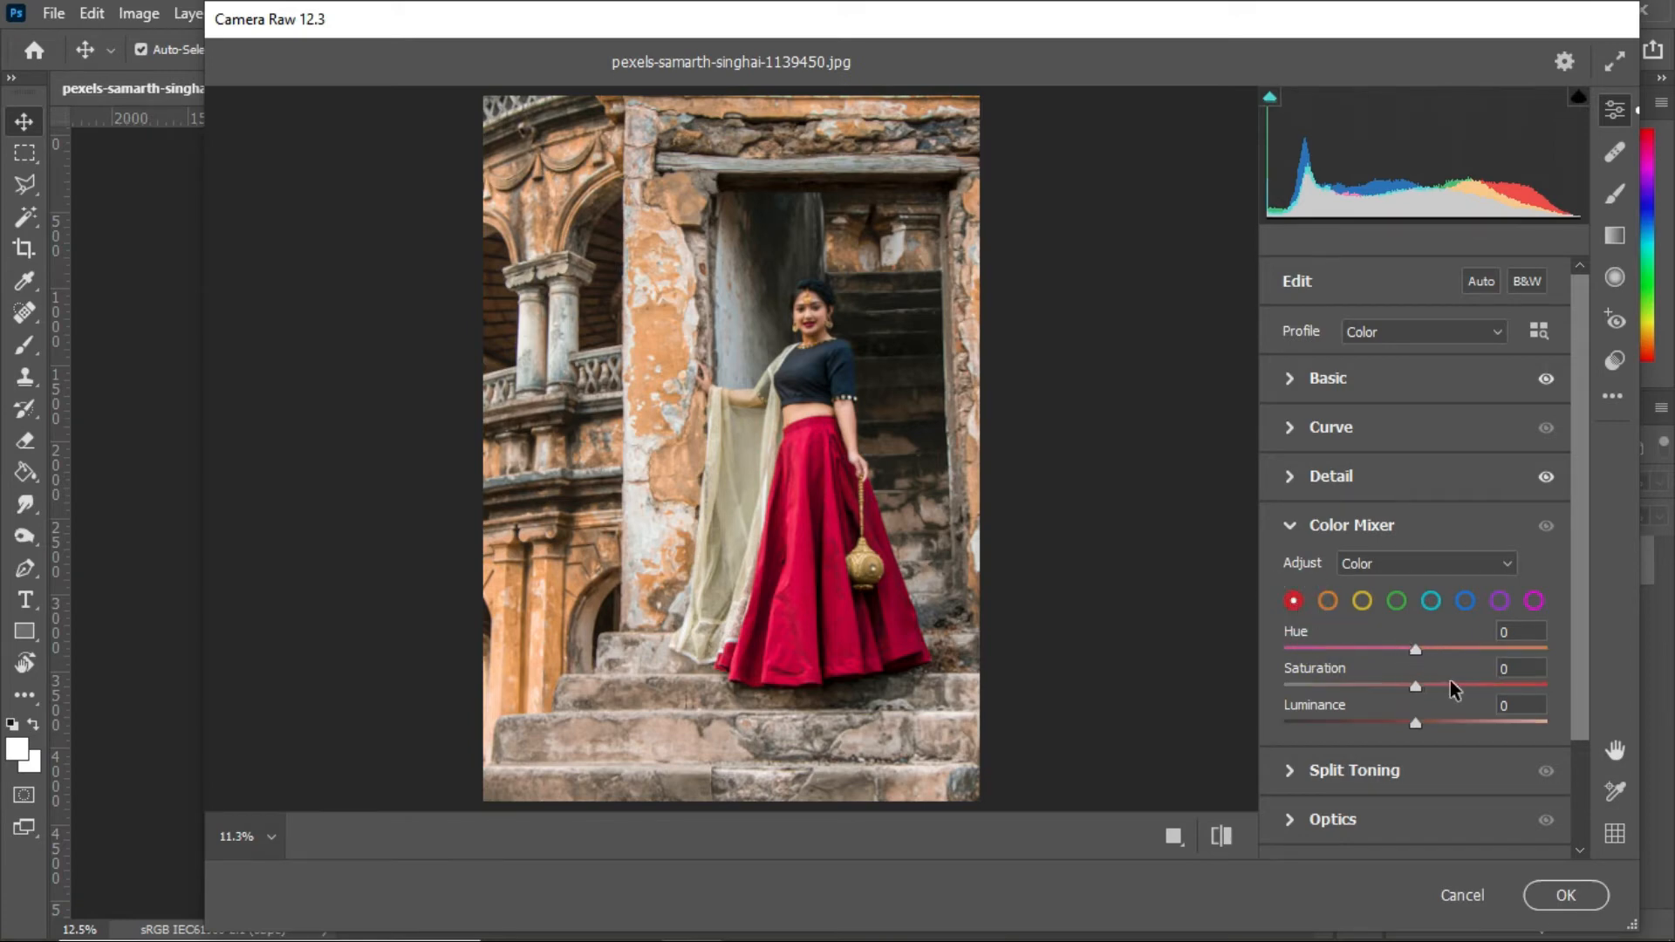
{"action": "left_click_drag", "start_coordinate": [1417, 651], "coordinate": [1322, 634]}
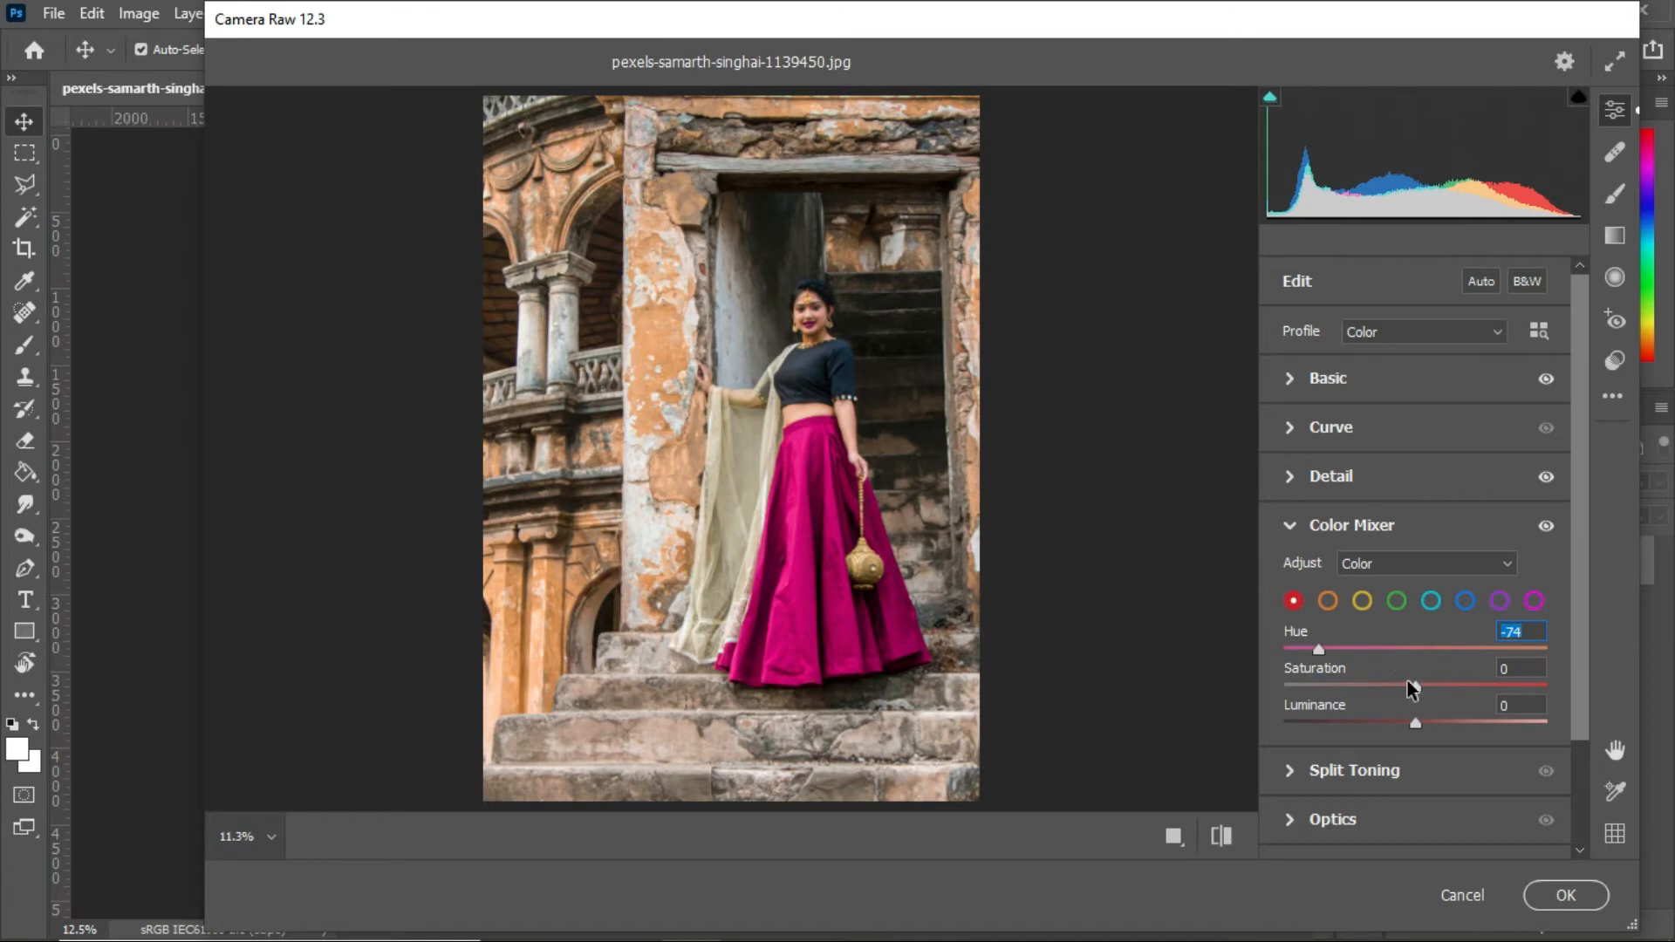
{"action": "left_click_drag", "start_coordinate": [1448, 690], "coordinate": [1460, 687]}
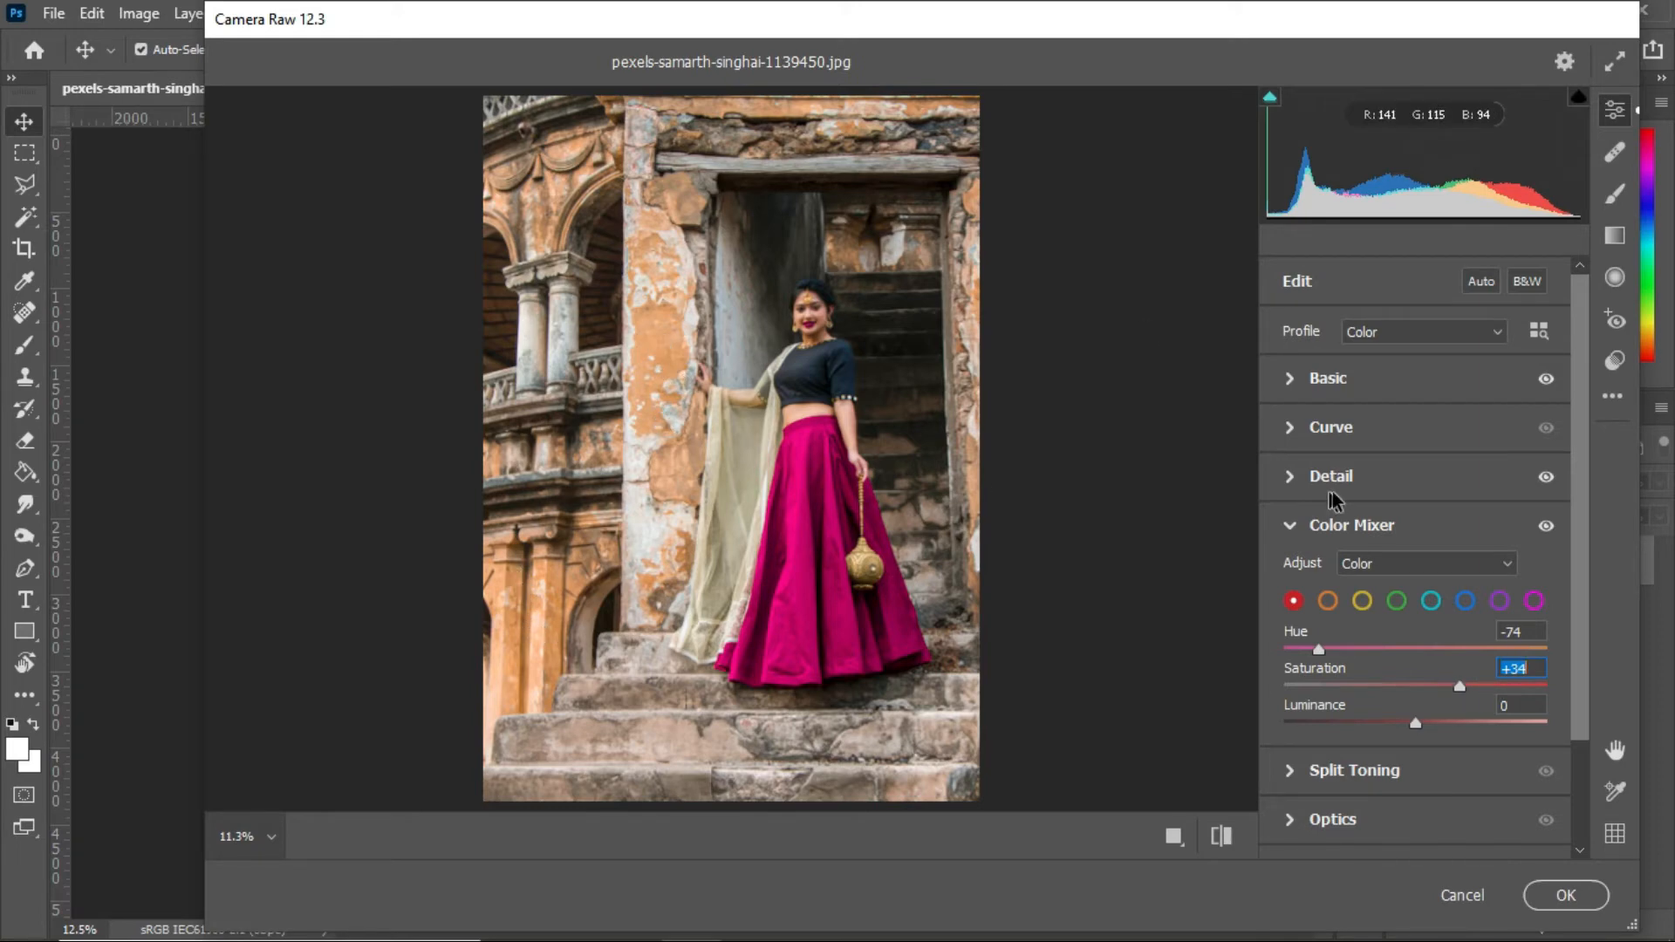
Switch the Color Mixer to HSL adjustment and activate its targeted adjustment tool.
{"action": "left_click", "coordinate": [1441, 564]}
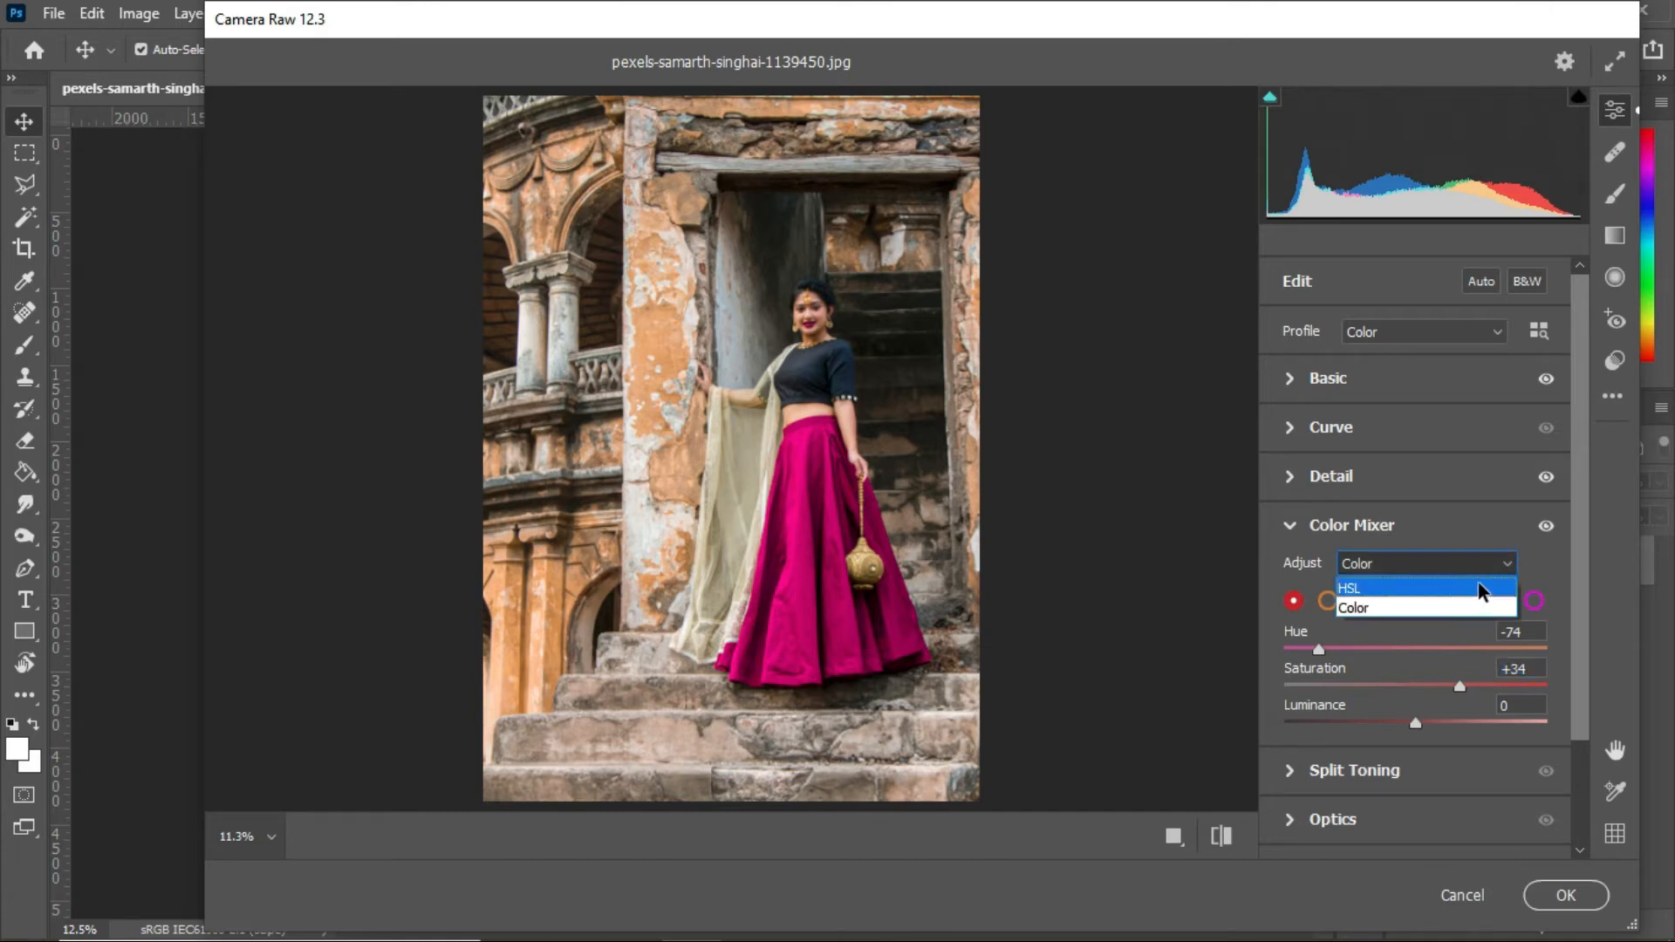
{"action": "left_click", "coordinate": [1480, 590]}
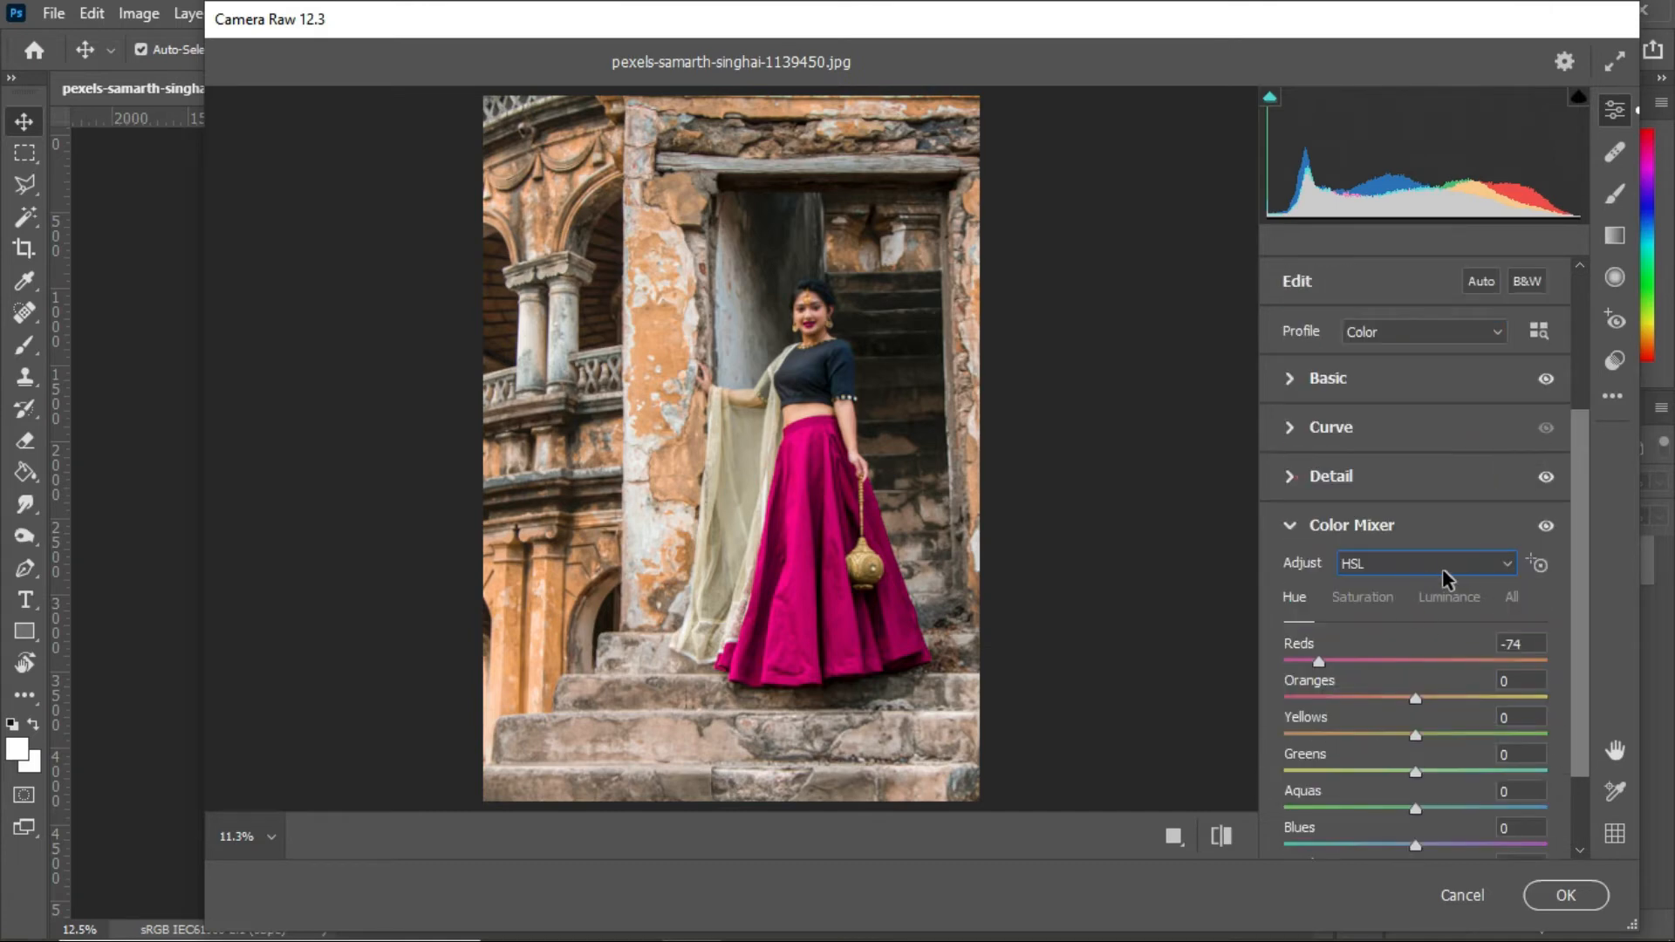
{"action": "left_click", "coordinate": [1537, 567]}
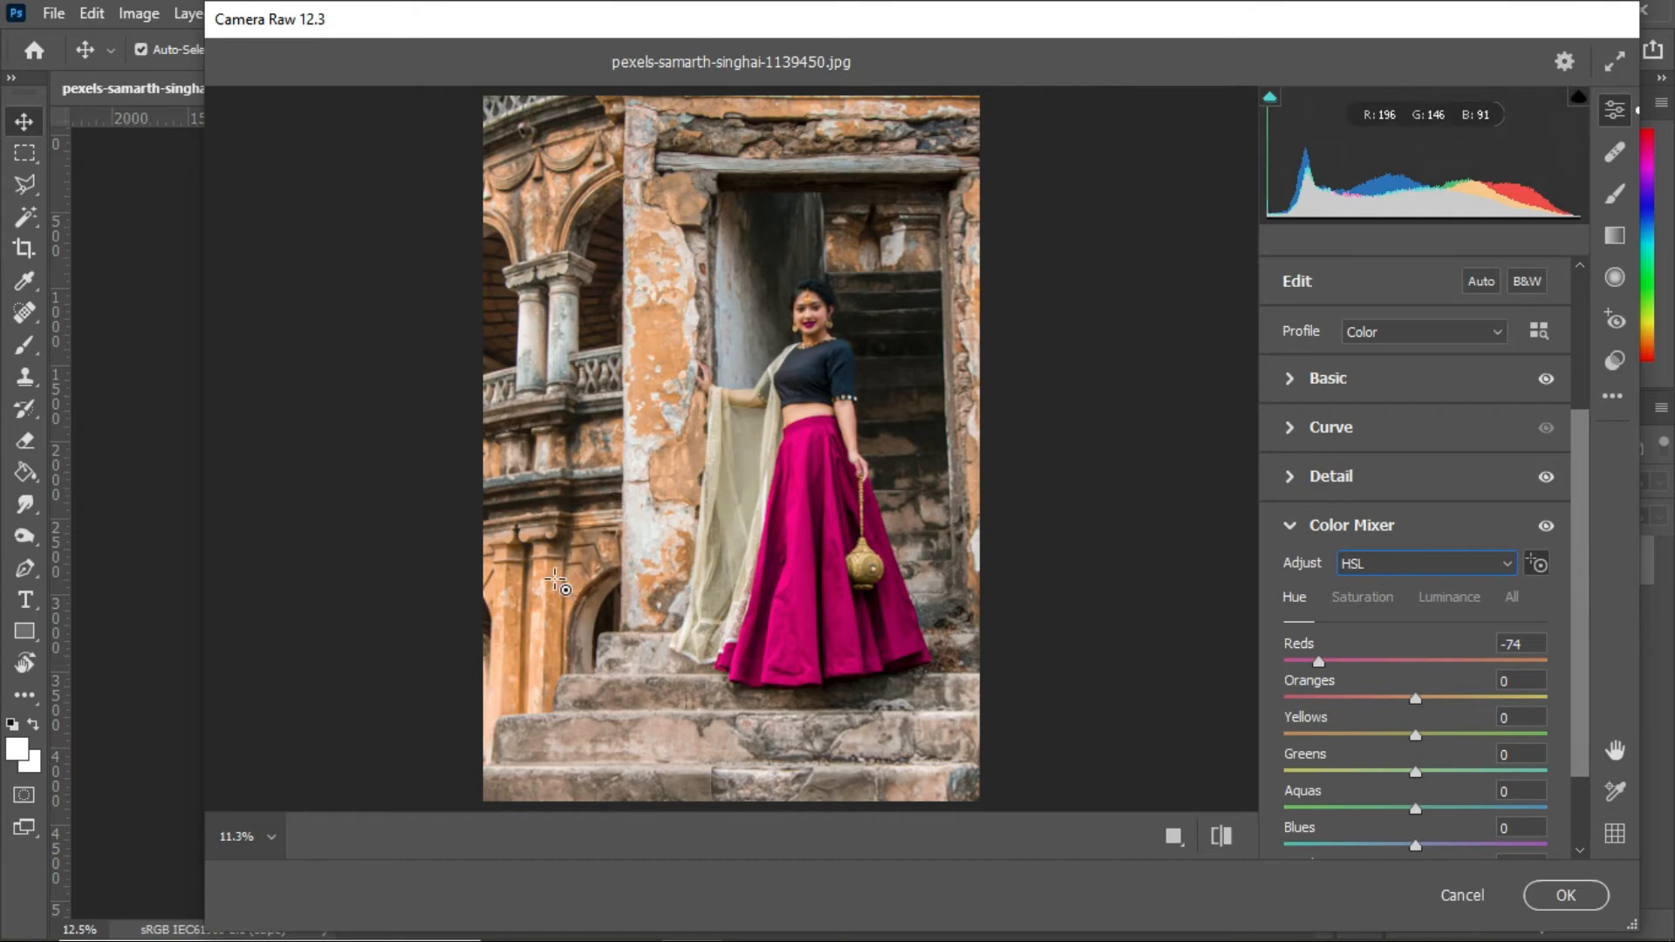
Try shifting the hue of the orange wall with targeted adjustment, taking Oranges to +100, and undo the change.
{"action": "left_click_drag", "start_coordinate": [554, 578], "coordinate": [591, 518]}
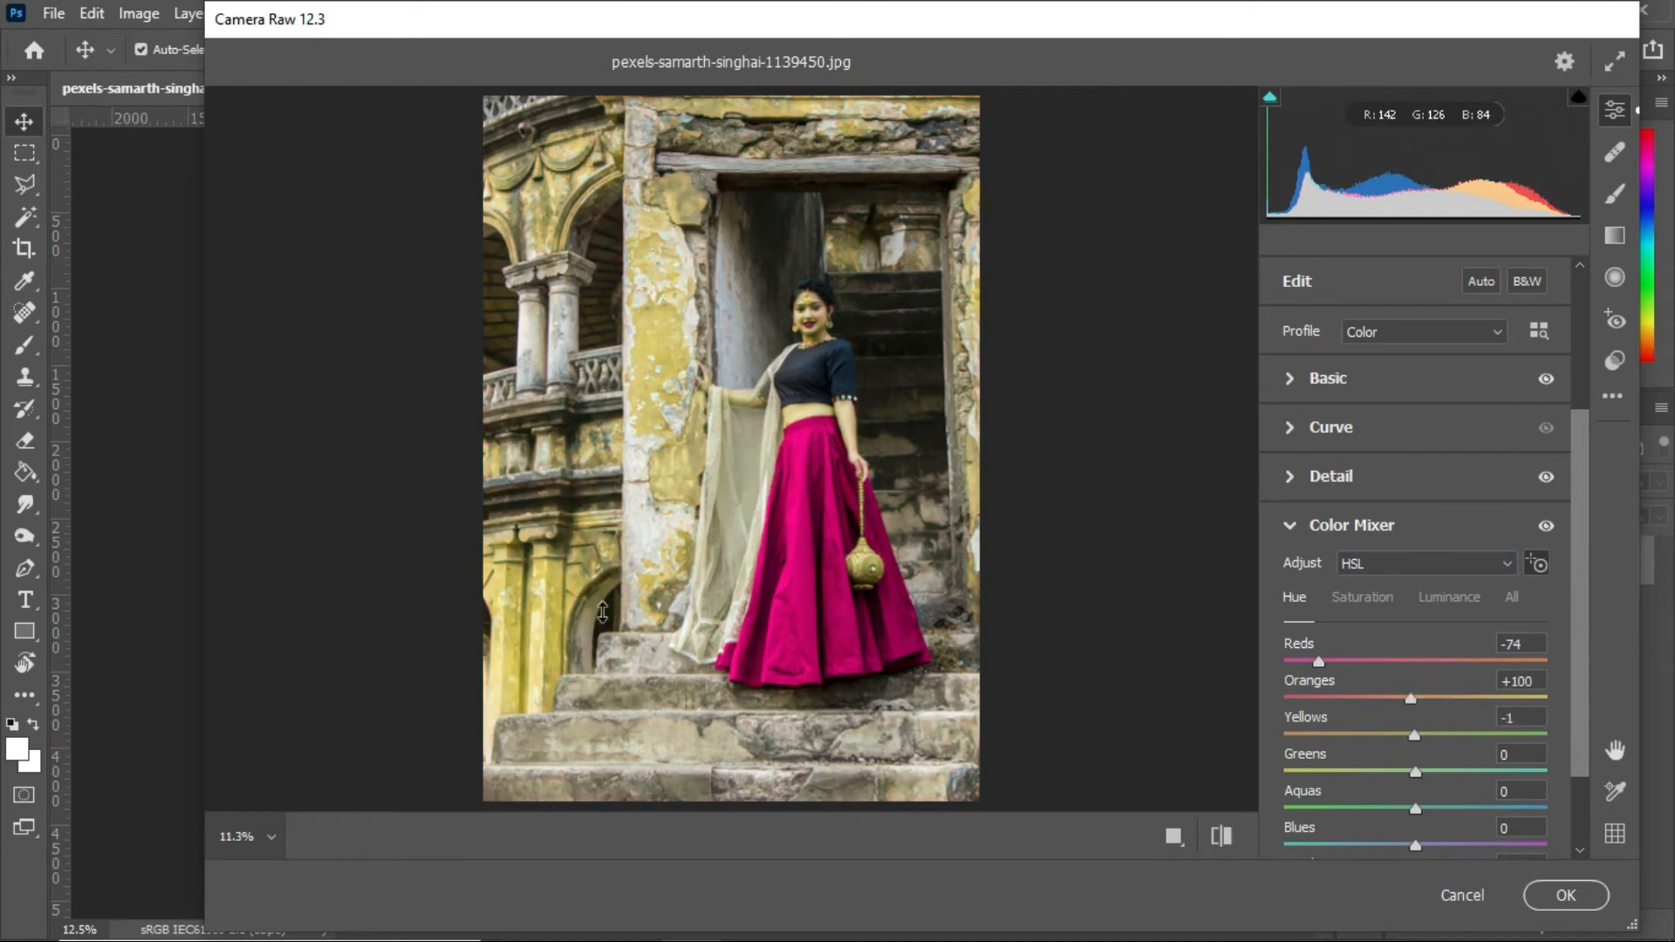
{"action": "left_click_drag", "start_coordinate": [621, 414], "coordinate": [619, 575]}
{"action": "key", "text": "ctrl+z"}
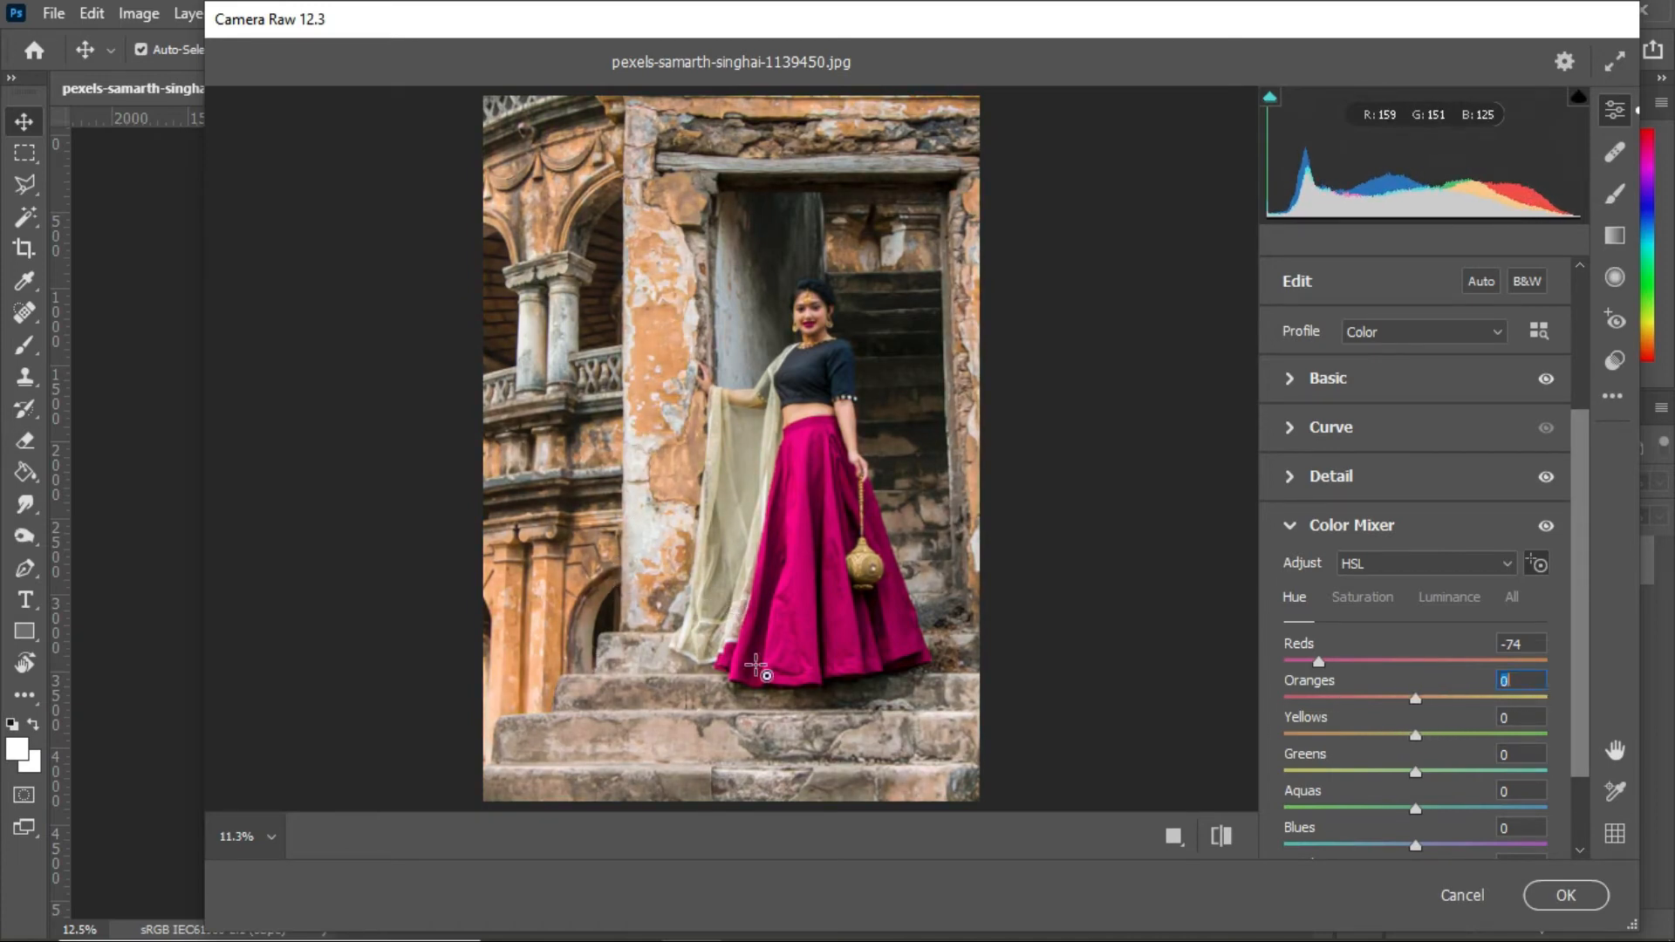
Boost the orange wall's saturation with targeted adjustment, bringing Oranges to +14 and Yellows to +3.
{"action": "left_click", "coordinate": [1351, 598]}
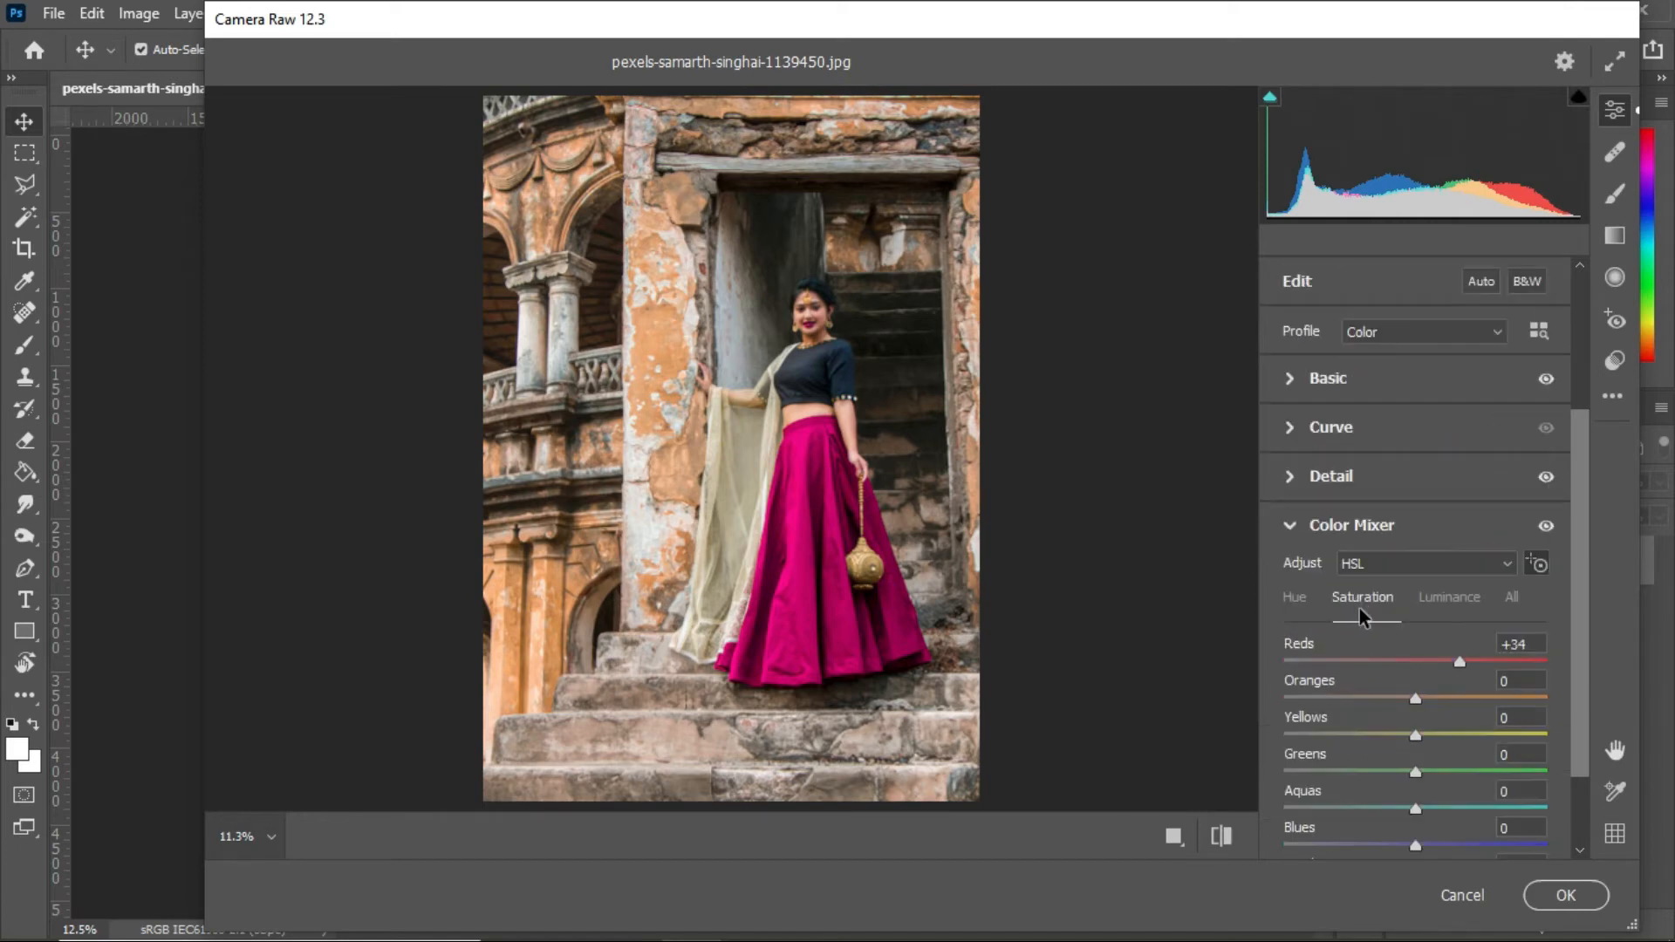
{"action": "left_click", "coordinate": [1537, 563]}
{"action": "left_click_drag", "start_coordinate": [553, 579], "coordinate": [592, 567]}
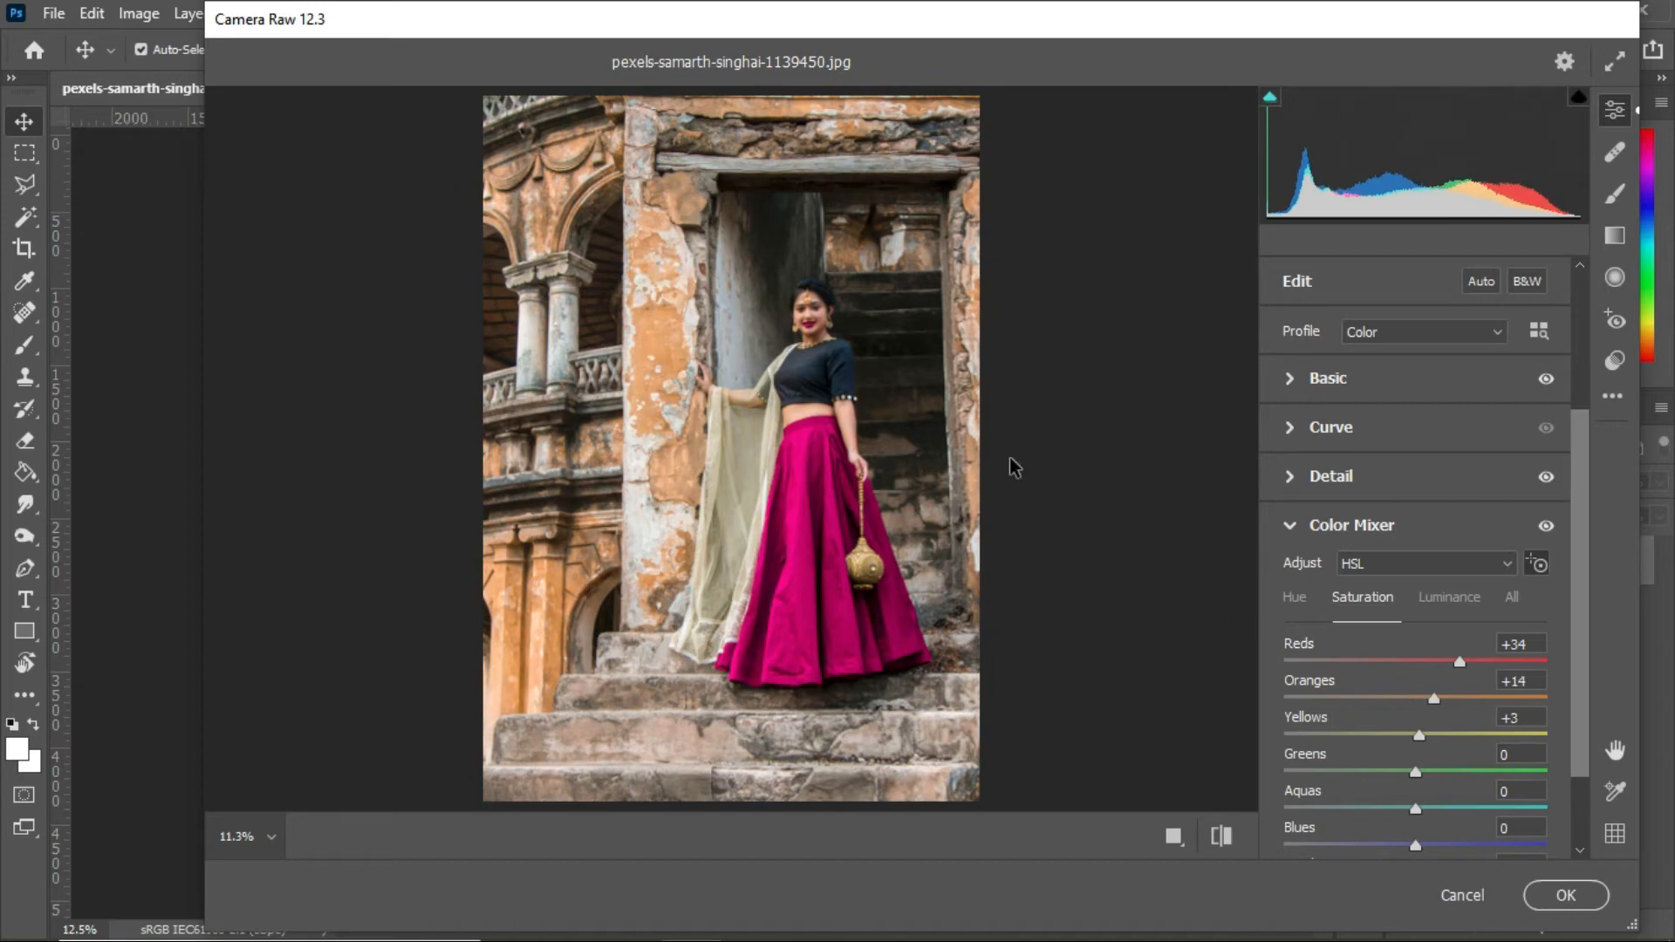
Try changing the luminance of the orange wall with targeted adjustment and undo the change.
{"action": "left_click", "coordinate": [1433, 598]}
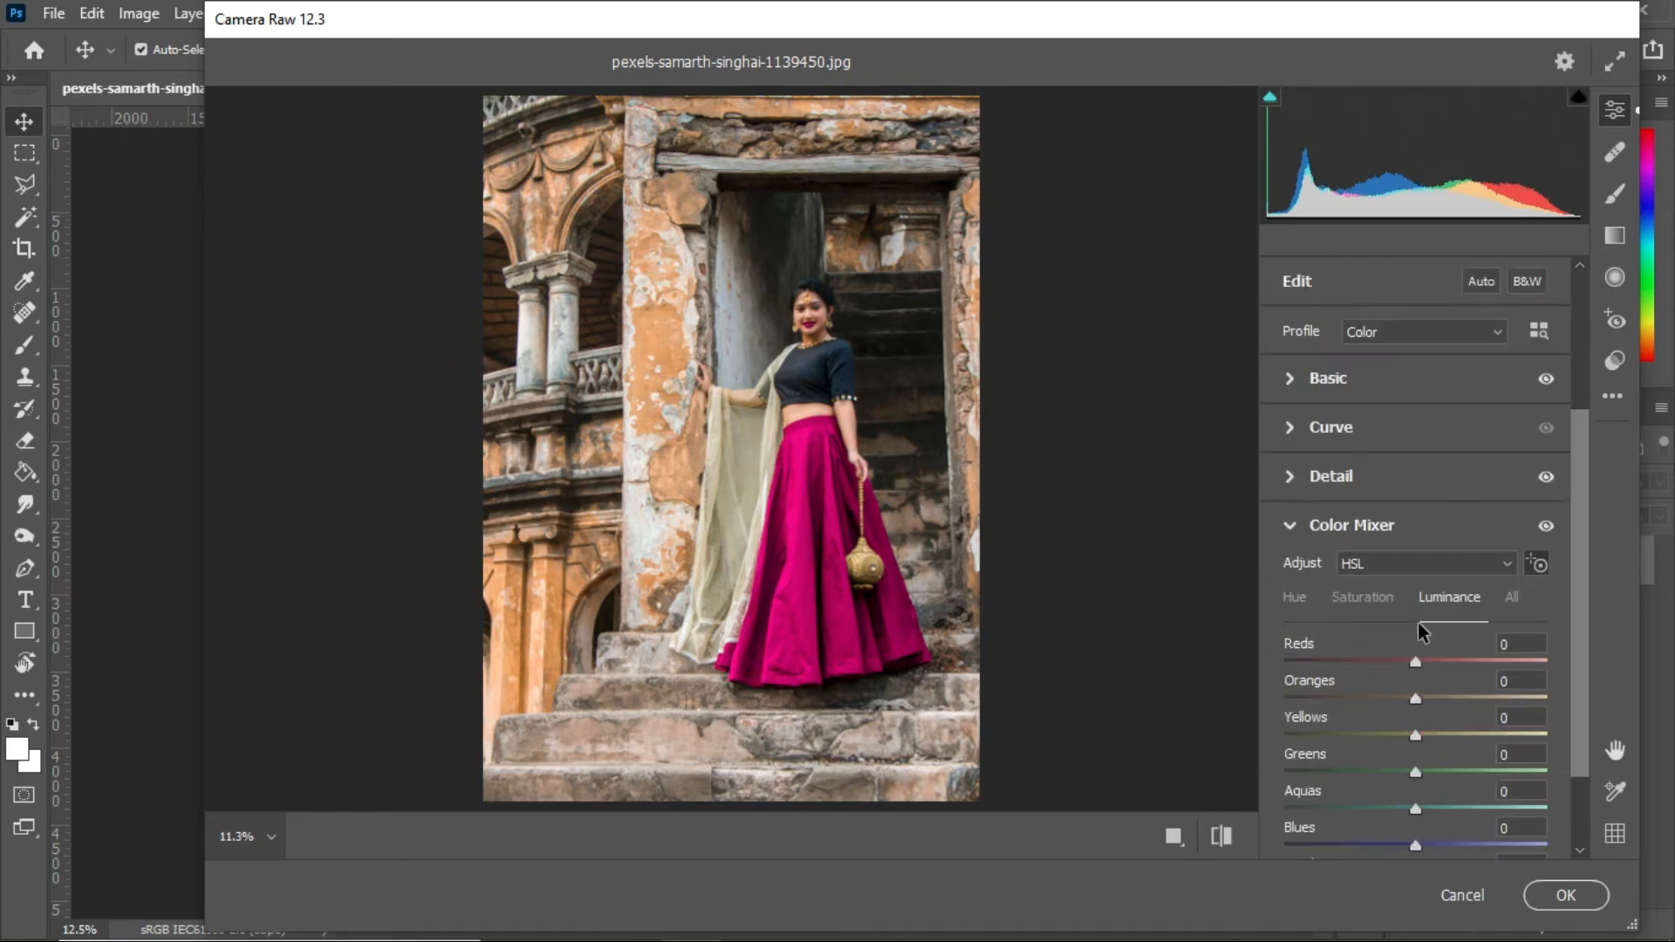
{"action": "left_click_drag", "start_coordinate": [562, 580], "coordinate": [553, 627]}
{"action": "key", "text": "ctrl+z"}
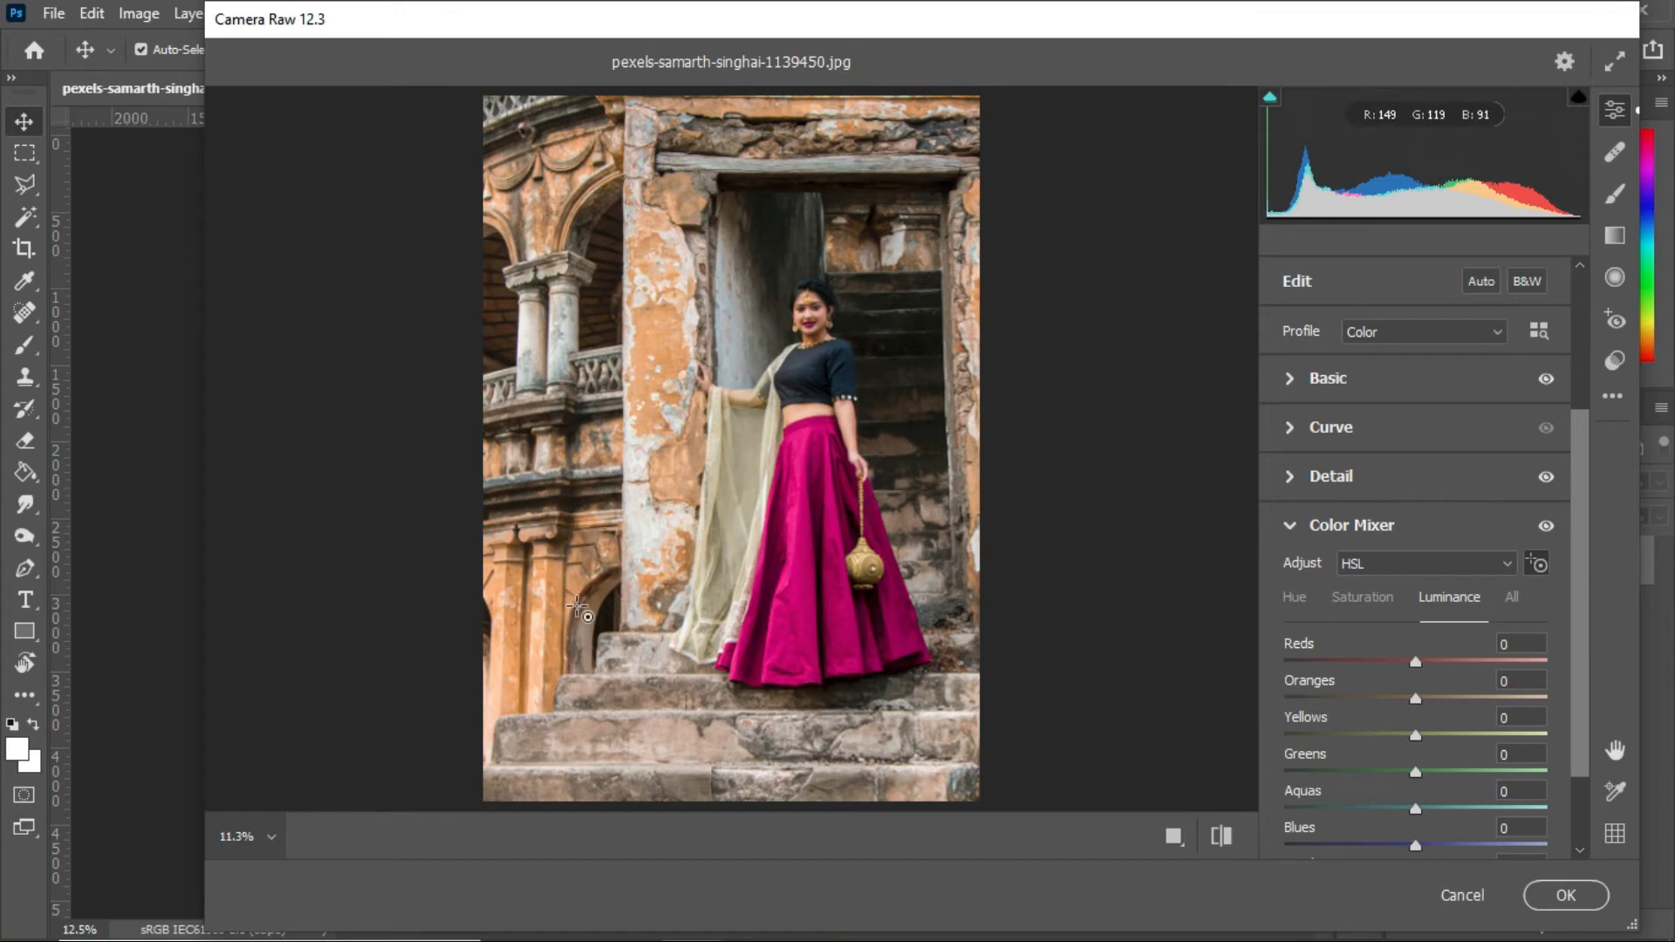
Close the Color Mixer and look over the Split Toning controls for highlights, balance and shadows.
{"action": "left_click", "coordinate": [1294, 527]}
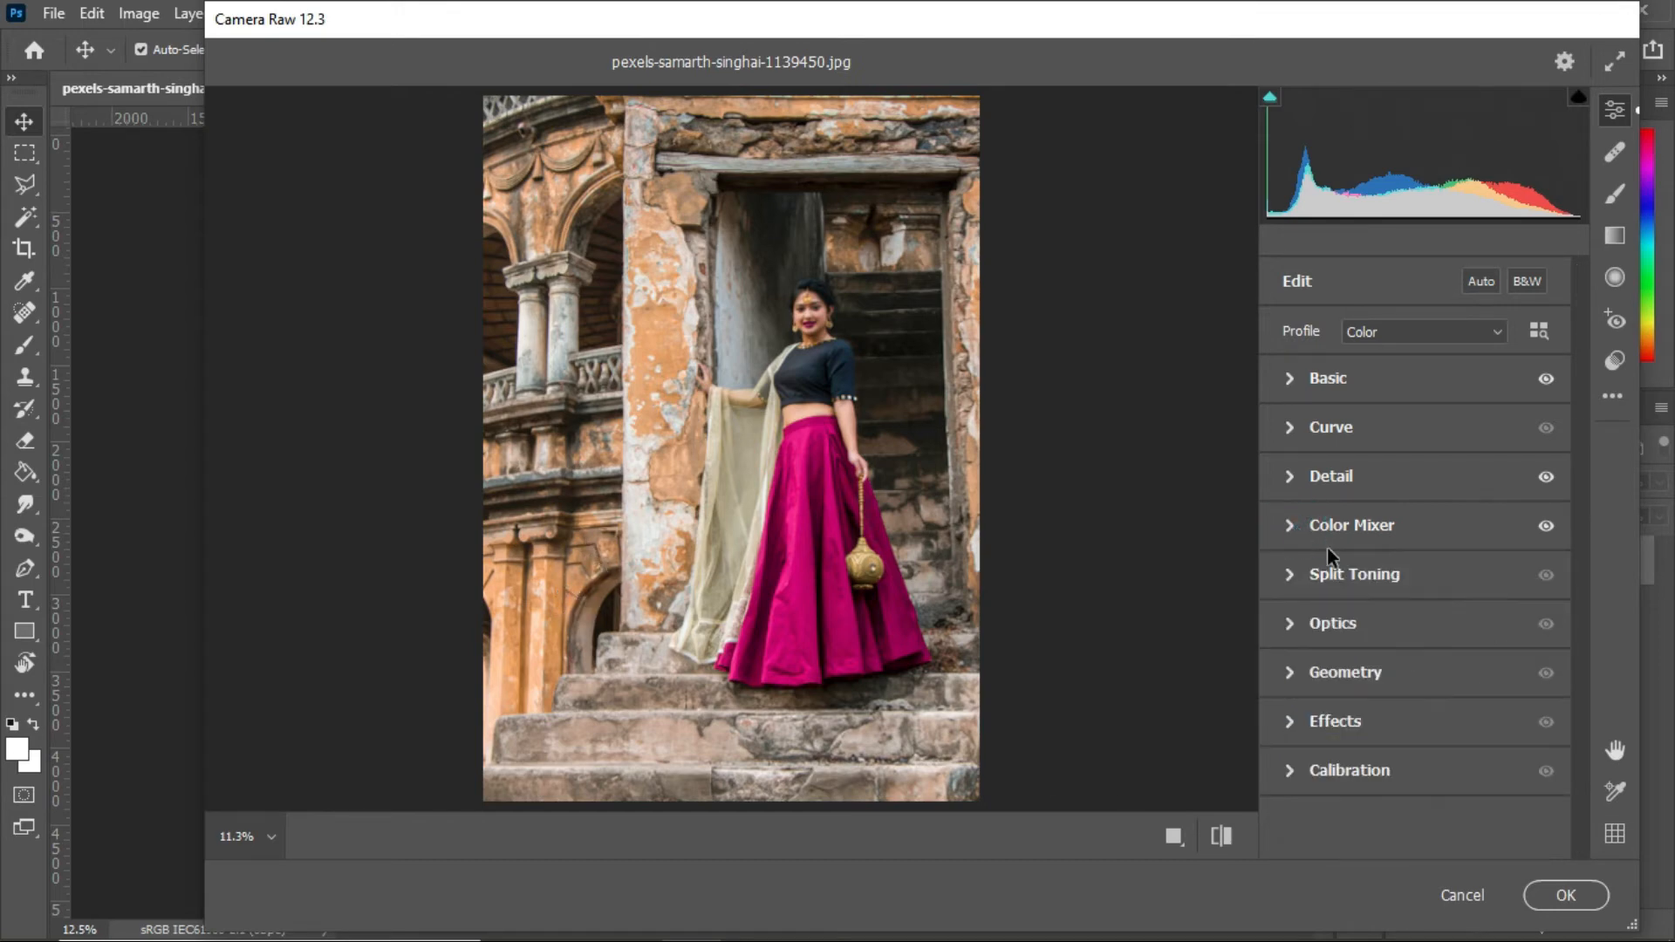
{"action": "left_click", "coordinate": [1290, 573]}
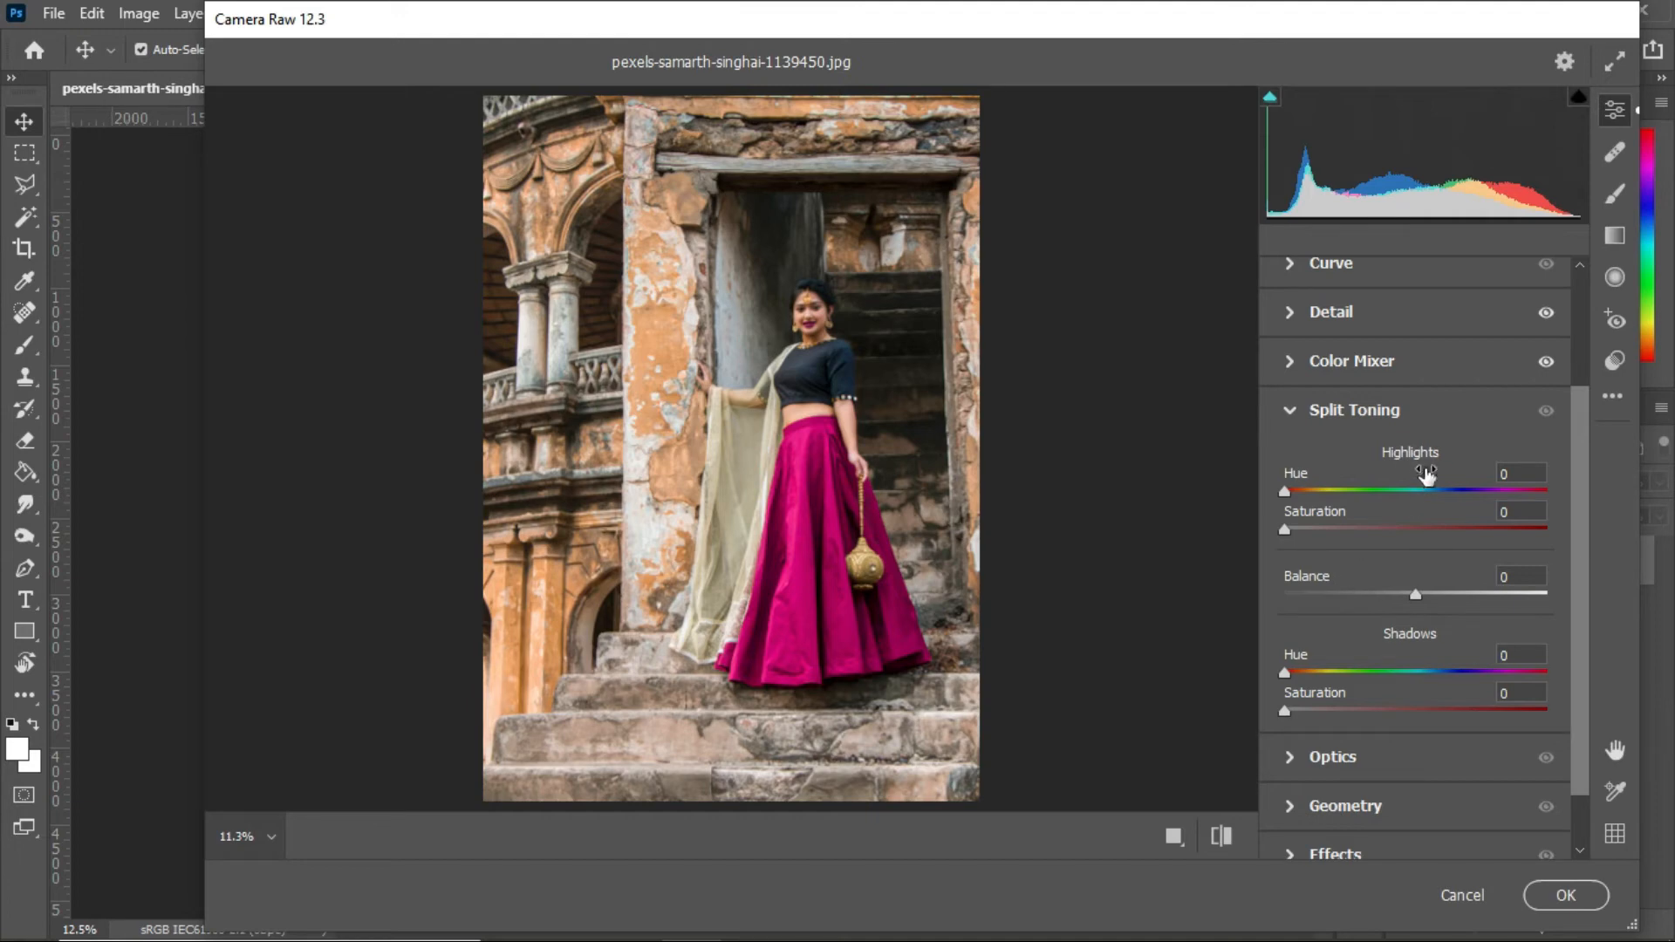
{"action": "left_click", "coordinate": [1291, 412]}
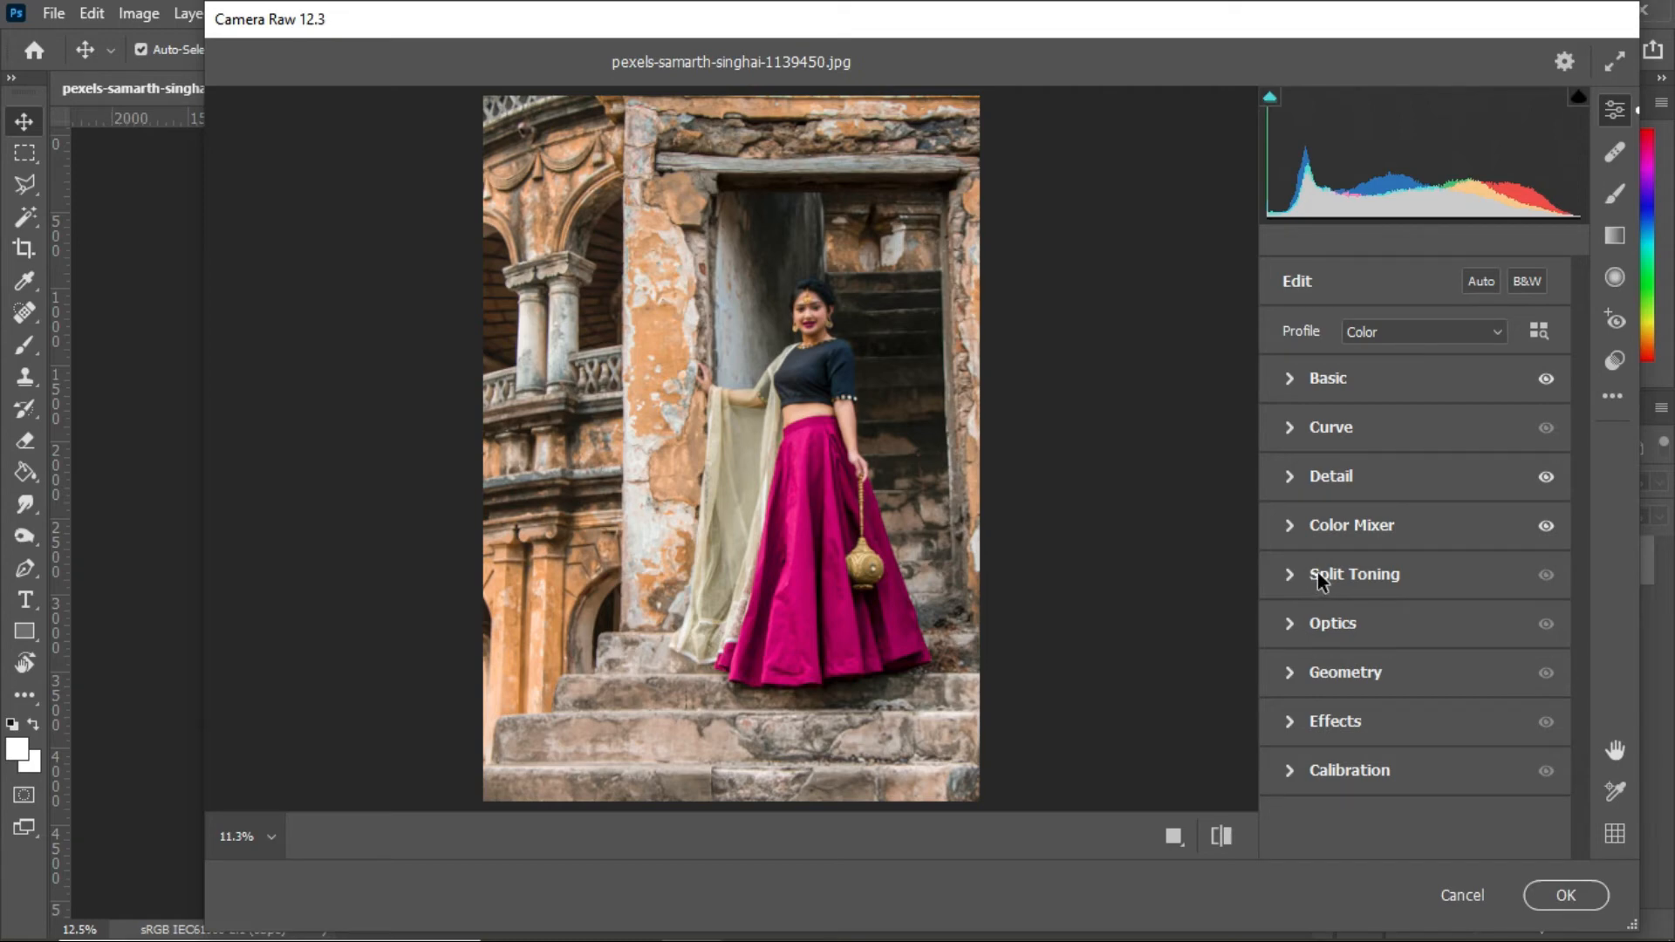
Set the Optics Vignette to -100 with a Midpoint of 42, and Distortion to -6.
{"action": "left_click", "coordinate": [1286, 621]}
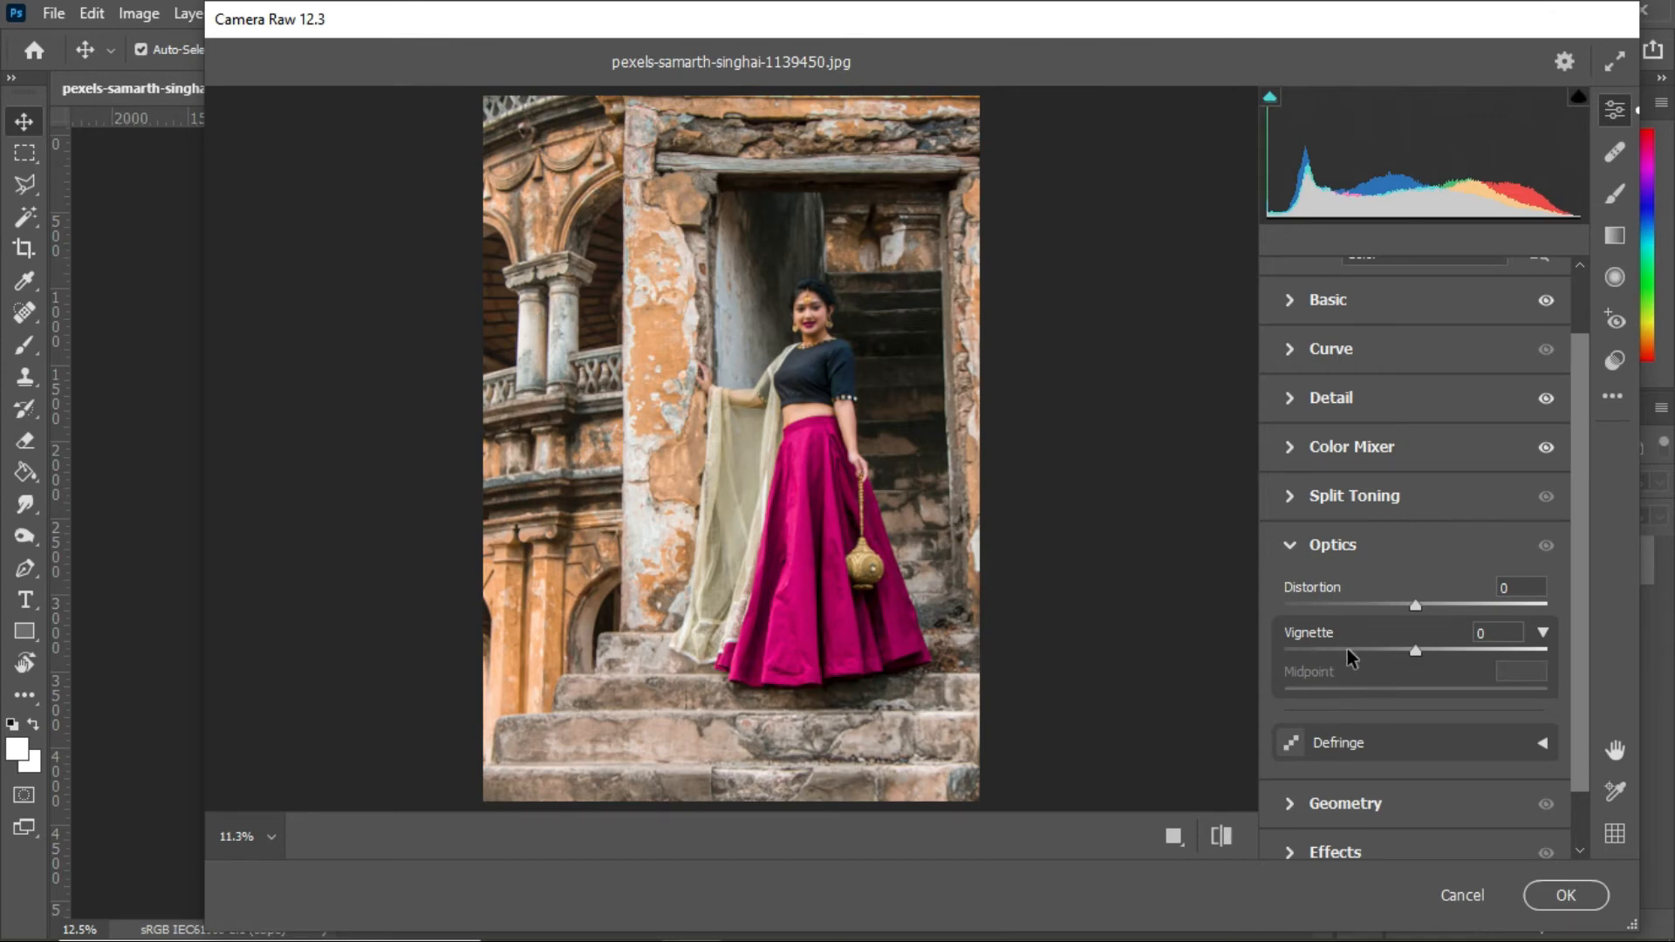
{"action": "left_click_drag", "start_coordinate": [1417, 650], "coordinate": [1283, 637]}
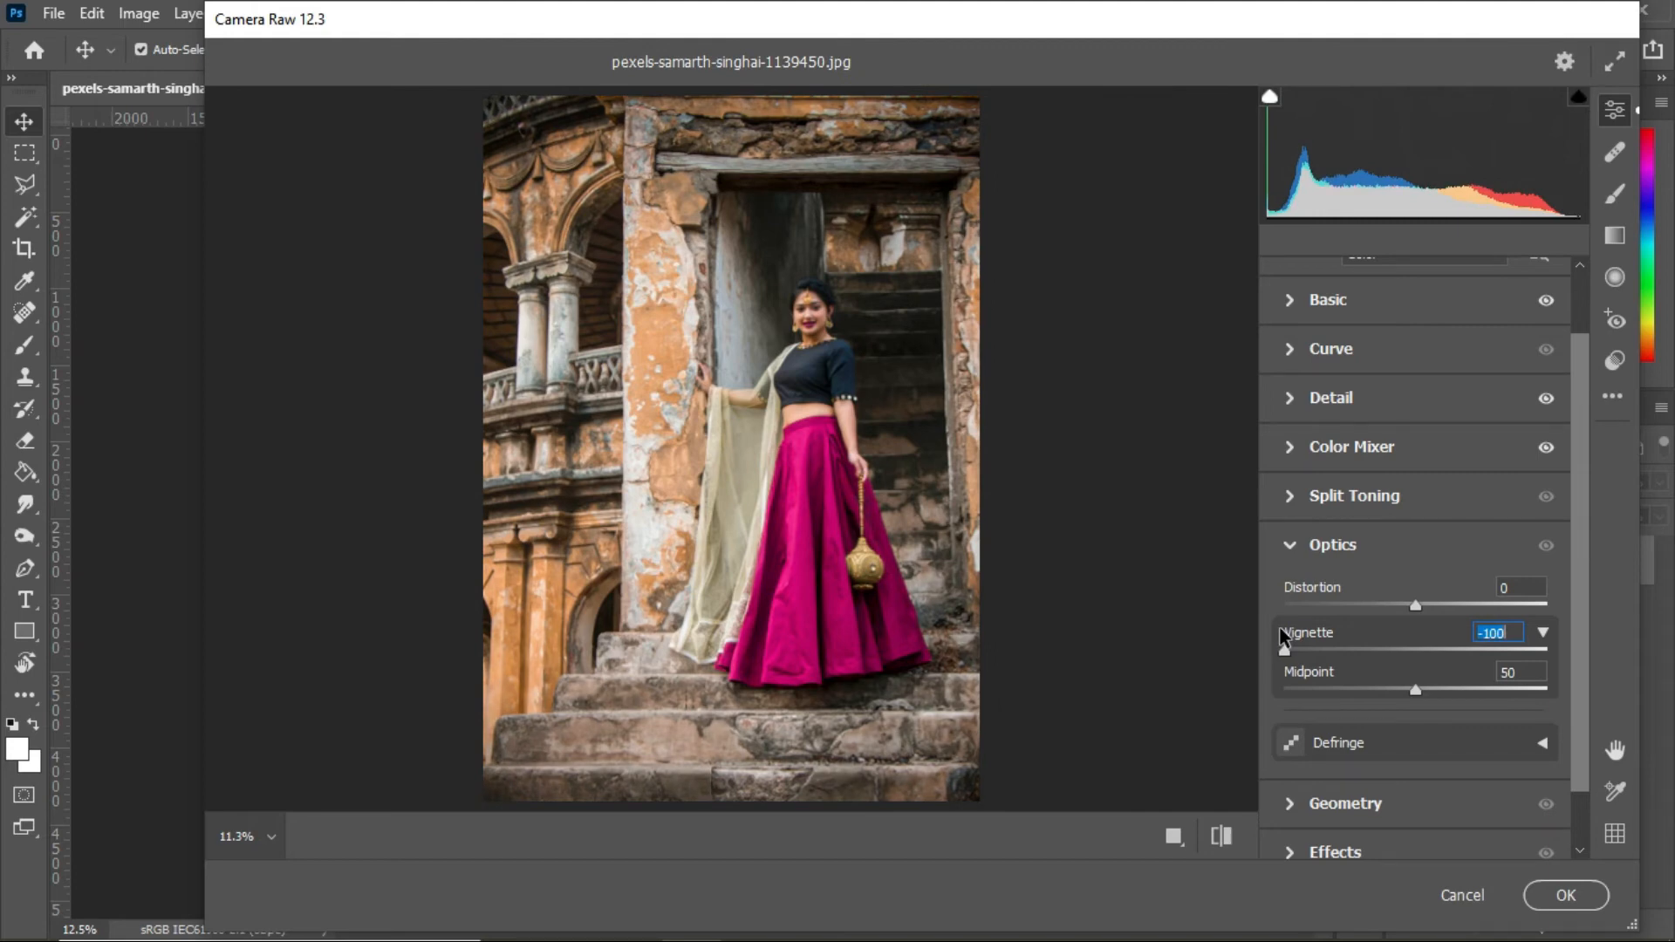
{"action": "left_click", "coordinate": [1414, 689]}
{"action": "left_click_drag", "start_coordinate": [1409, 694], "coordinate": [1368, 692]}
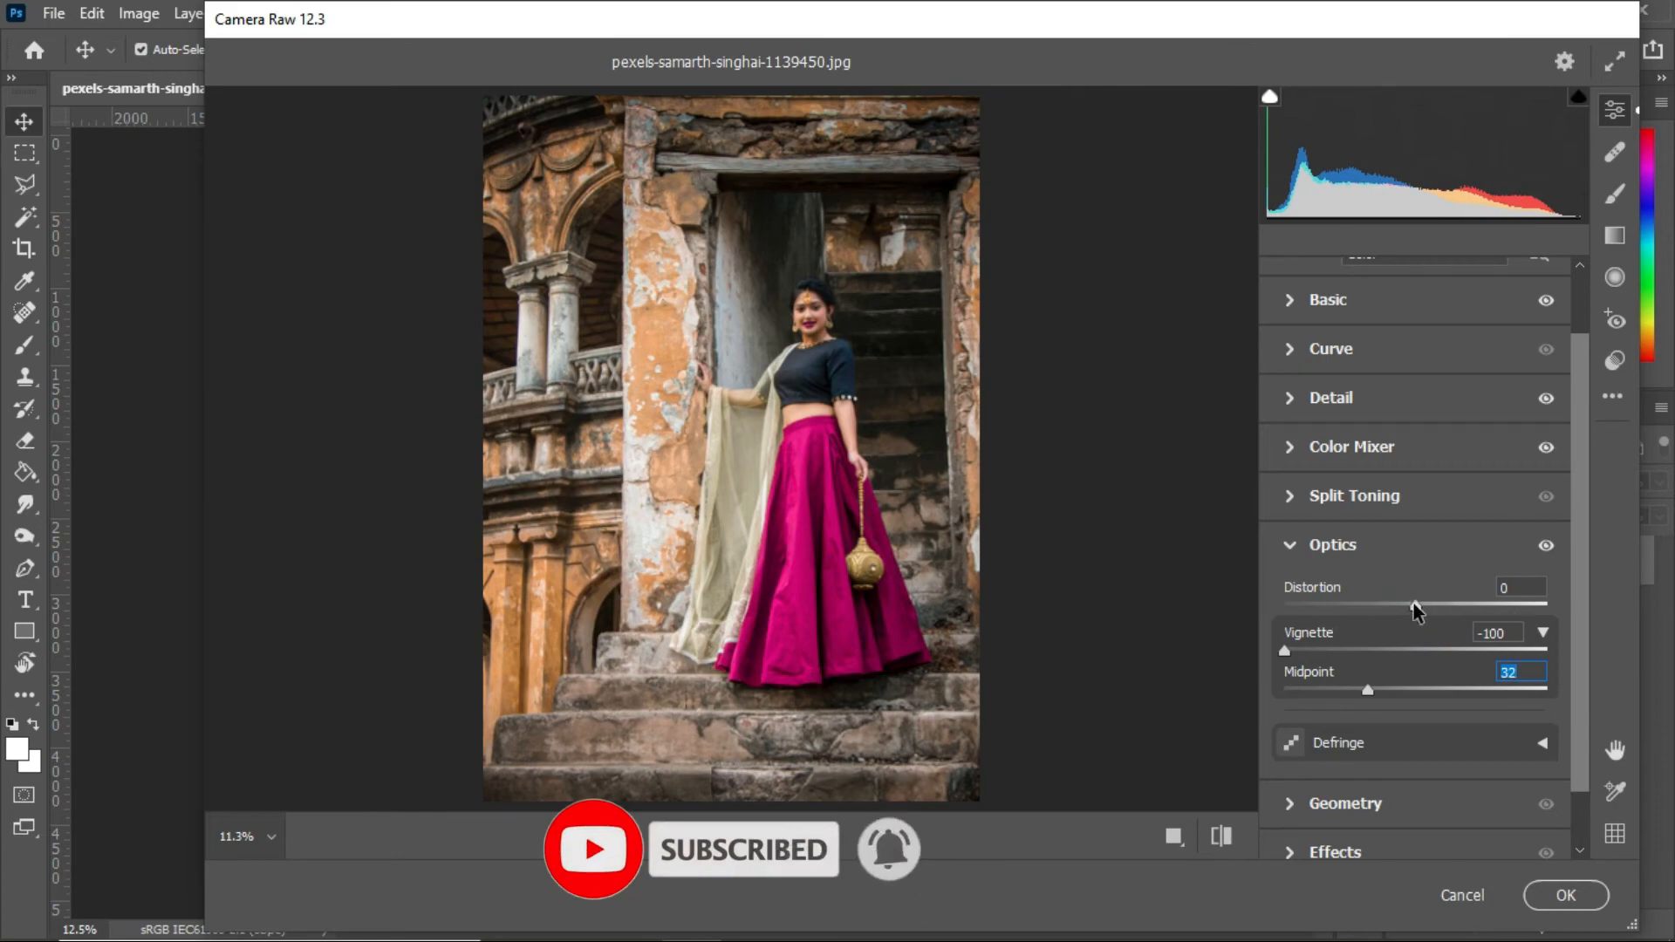
{"action": "mouse_move", "coordinate": [1417, 606]}
{"action": "left_mouse_down"}
{"action": "mouse_move", "coordinate": [1484, 606]}
{"action": "mouse_move", "coordinate": [1401, 606]}
{"action": "left_mouse_up"}
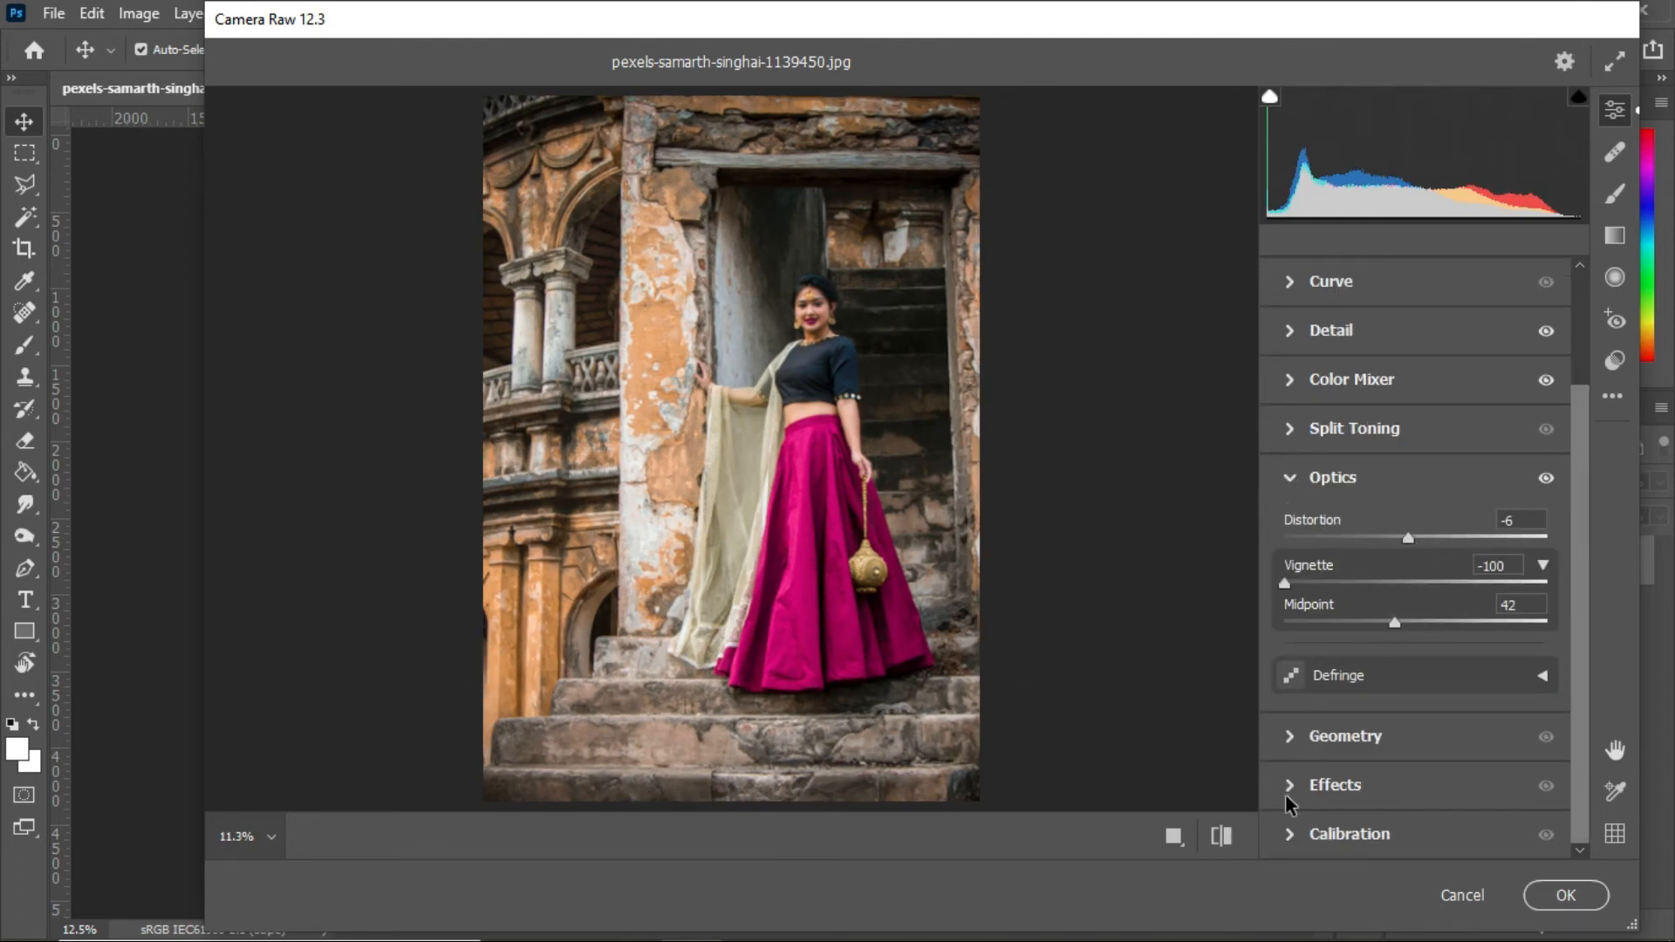
Darken the photo's edges in Effects with Vignetting -34, Midpoint 40 and Roundness -54.
{"action": "left_click", "coordinate": [1298, 787]}
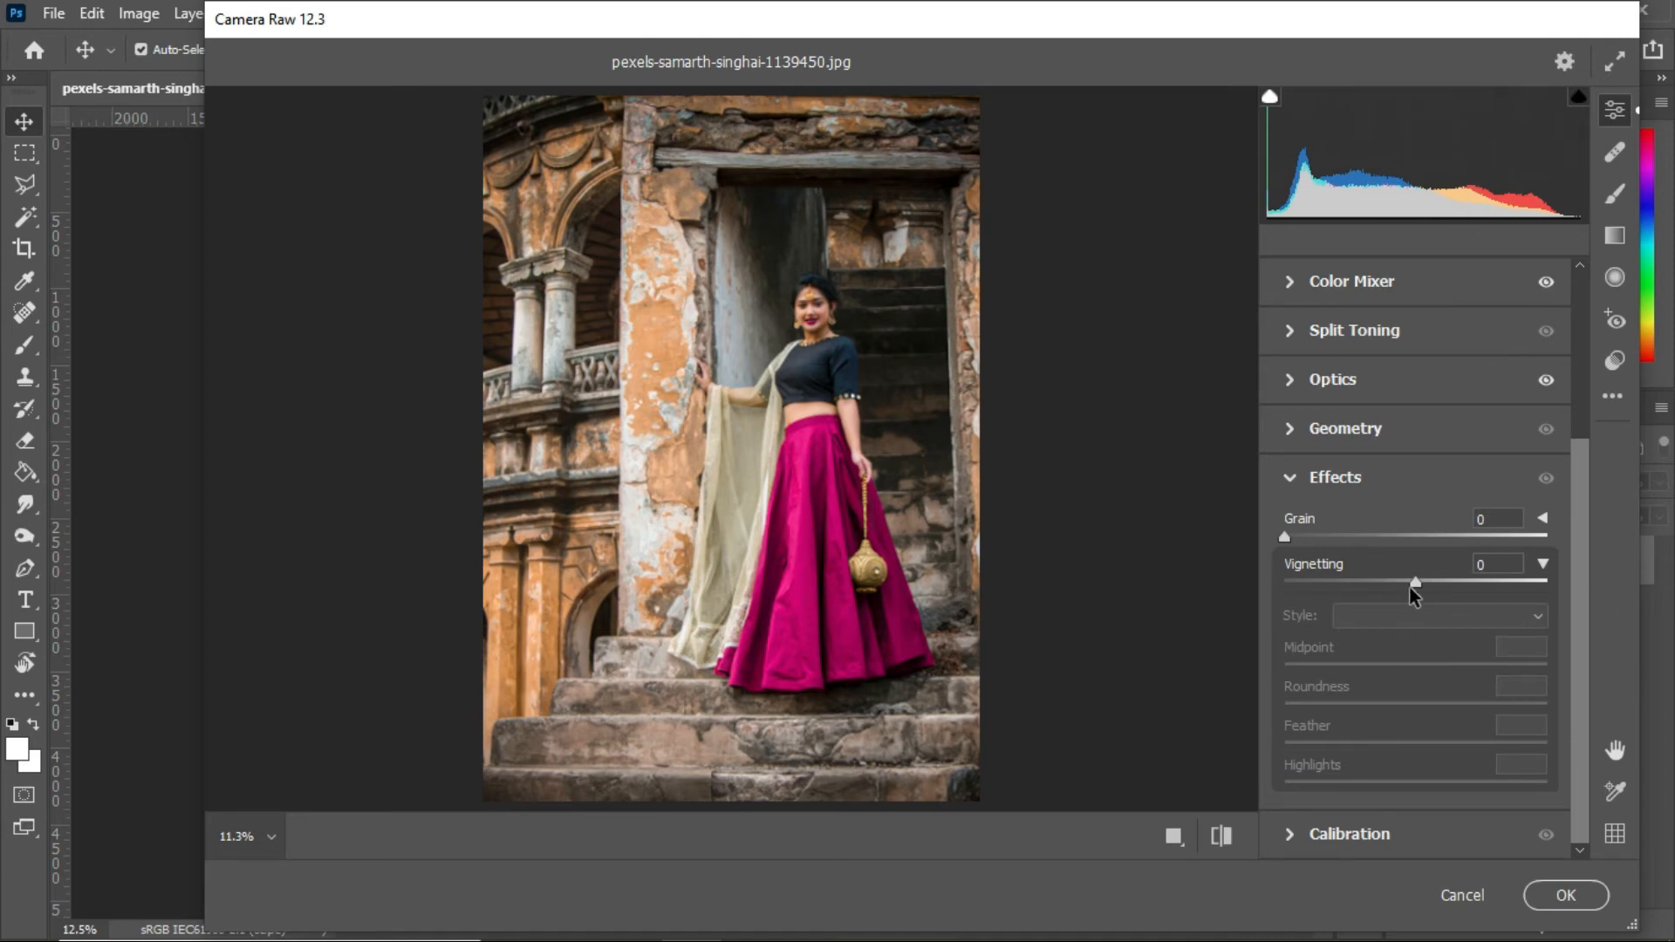
{"action": "left_click_drag", "start_coordinate": [1415, 581], "coordinate": [1372, 594]}
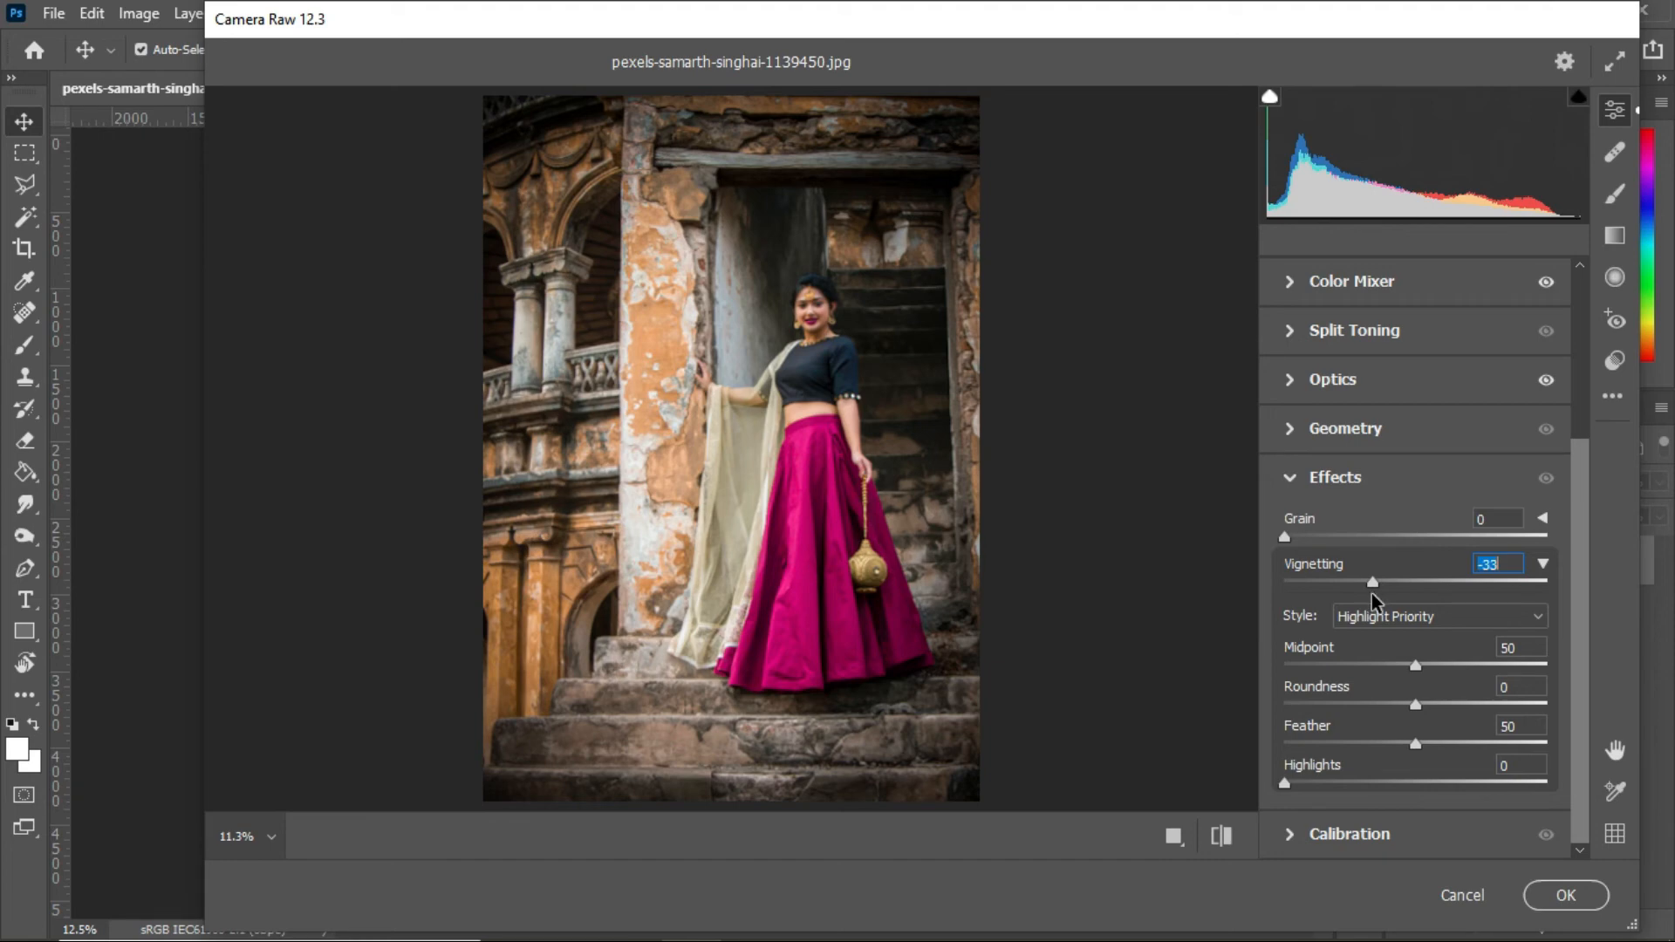
{"action": "left_click_drag", "start_coordinate": [1371, 595], "coordinate": [1371, 594]}
{"action": "left_click_drag", "start_coordinate": [1416, 668], "coordinate": [1344, 704]}
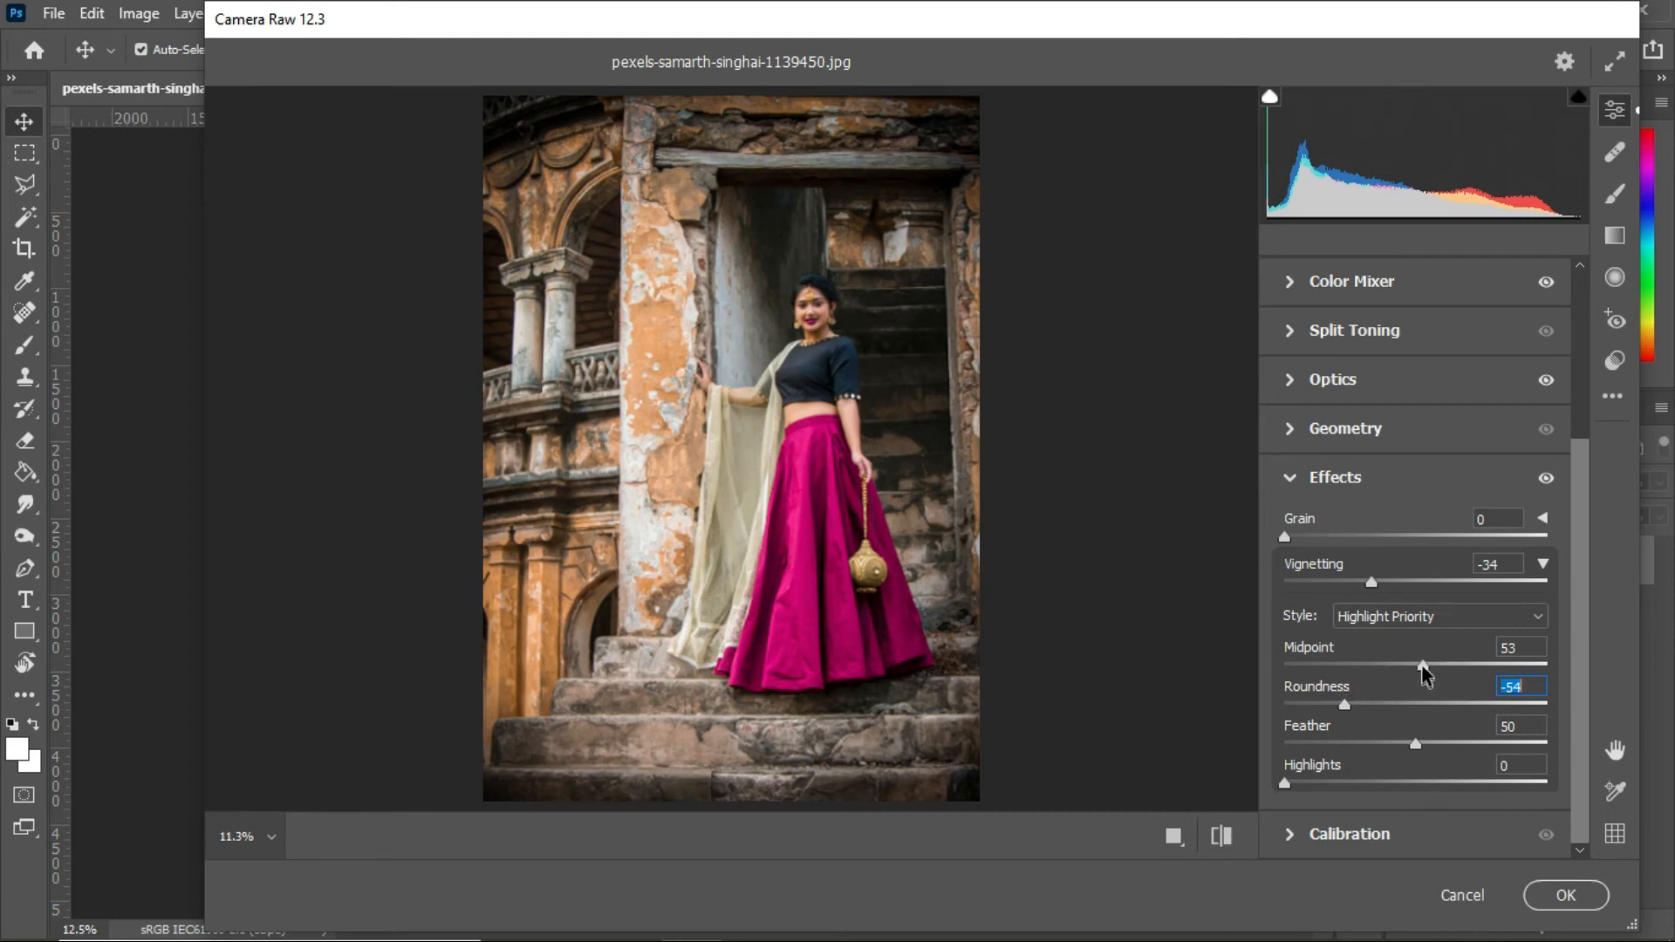
{"action": "left_click_drag", "start_coordinate": [1424, 665], "coordinate": [1391, 685]}
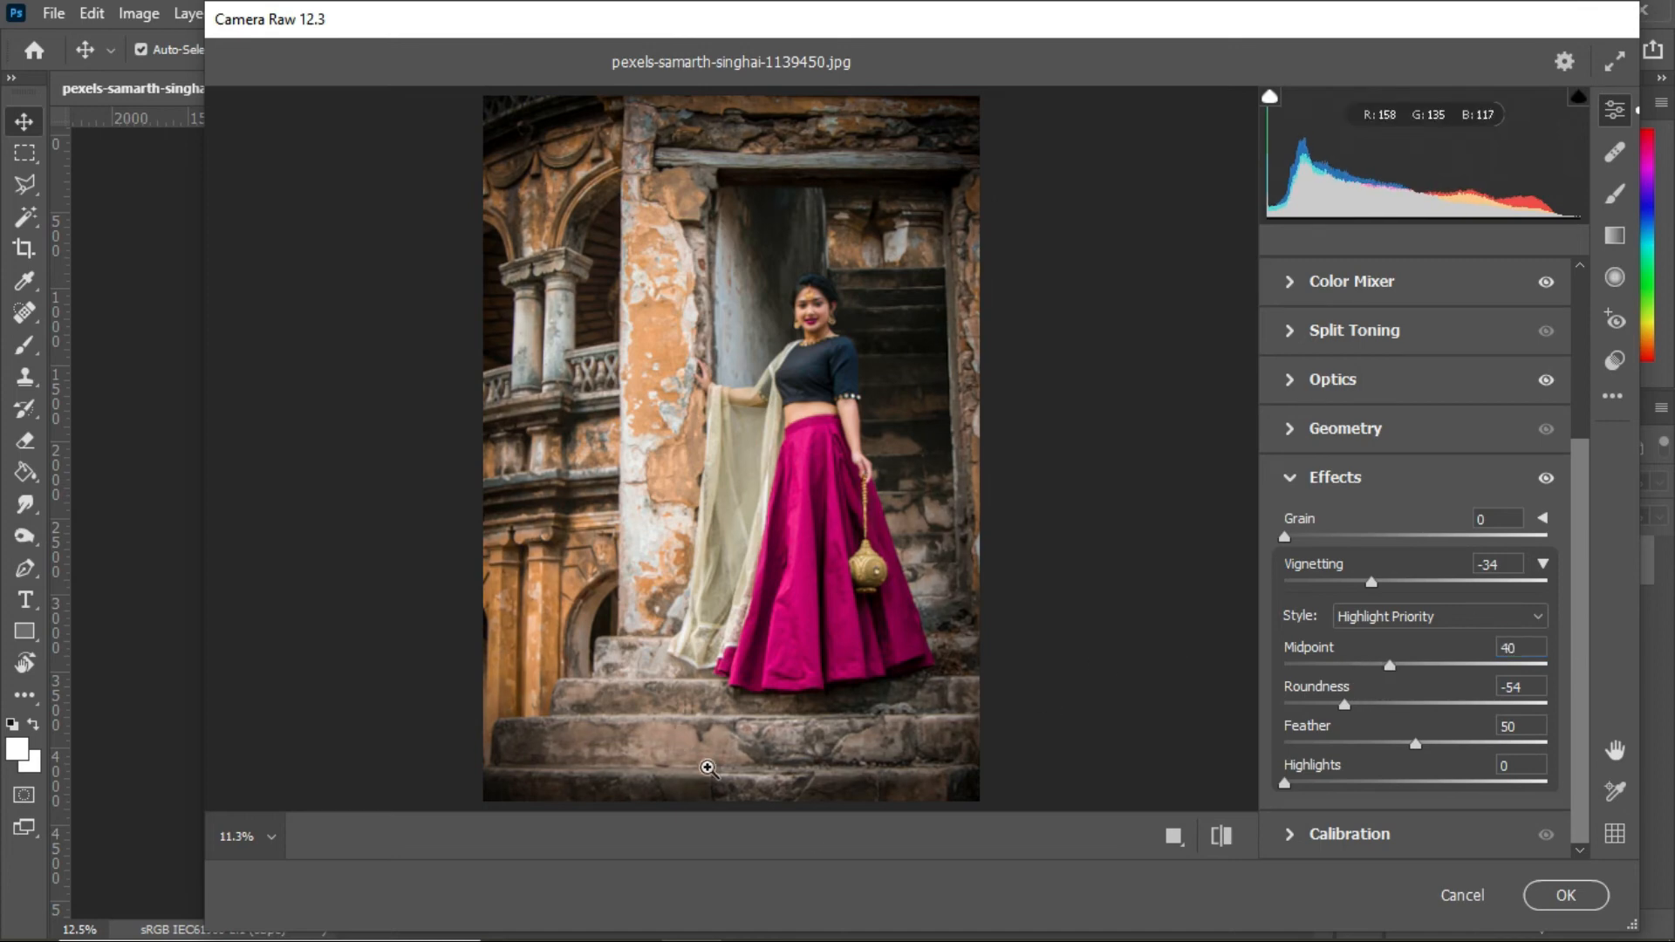
Look over the Calibration settings and compare the edited photo with its default settings.
{"action": "left_click", "coordinate": [1300, 836]}
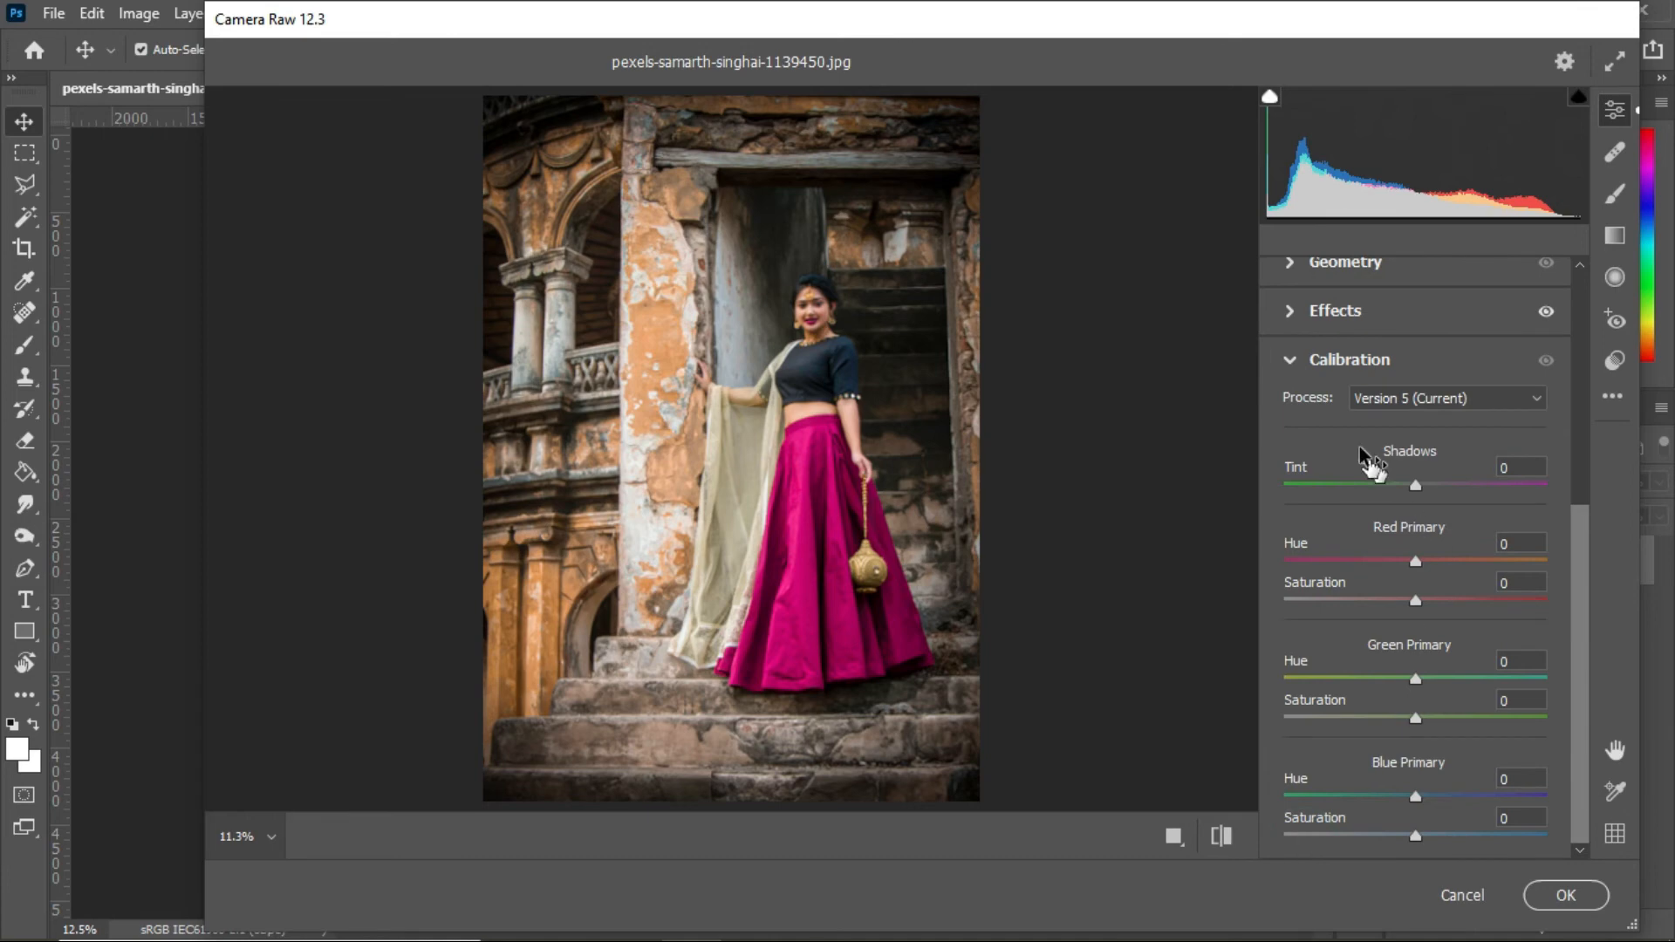
{"action": "left_click", "coordinate": [1286, 362]}
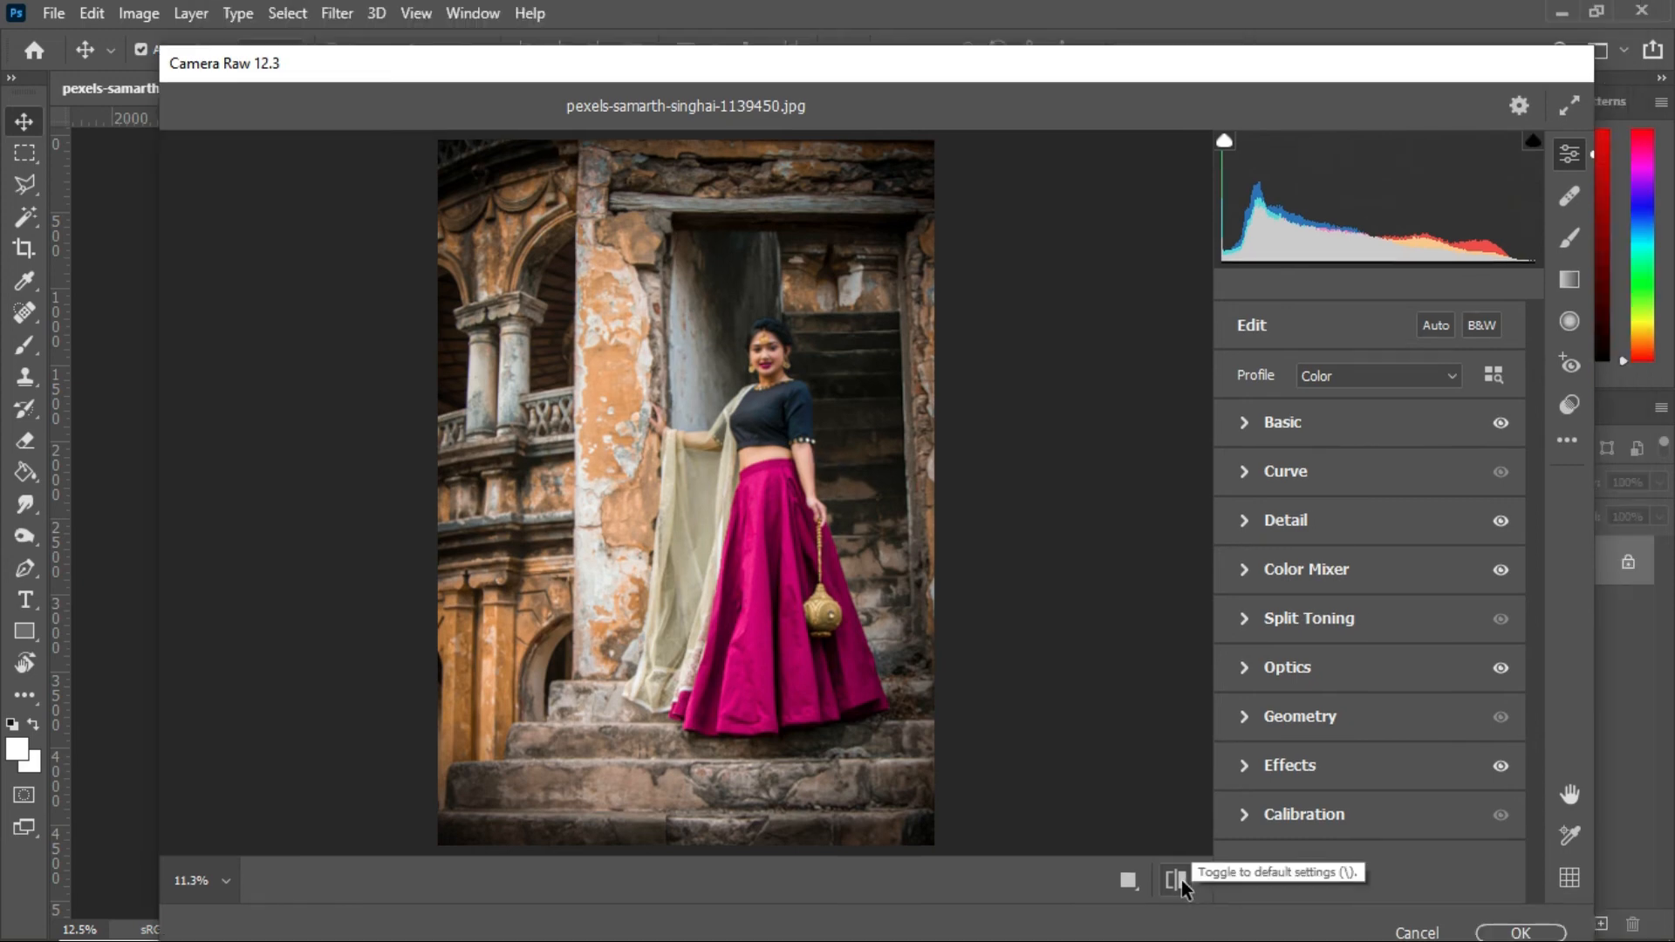
{"action": "left_click", "coordinate": [1178, 879]}
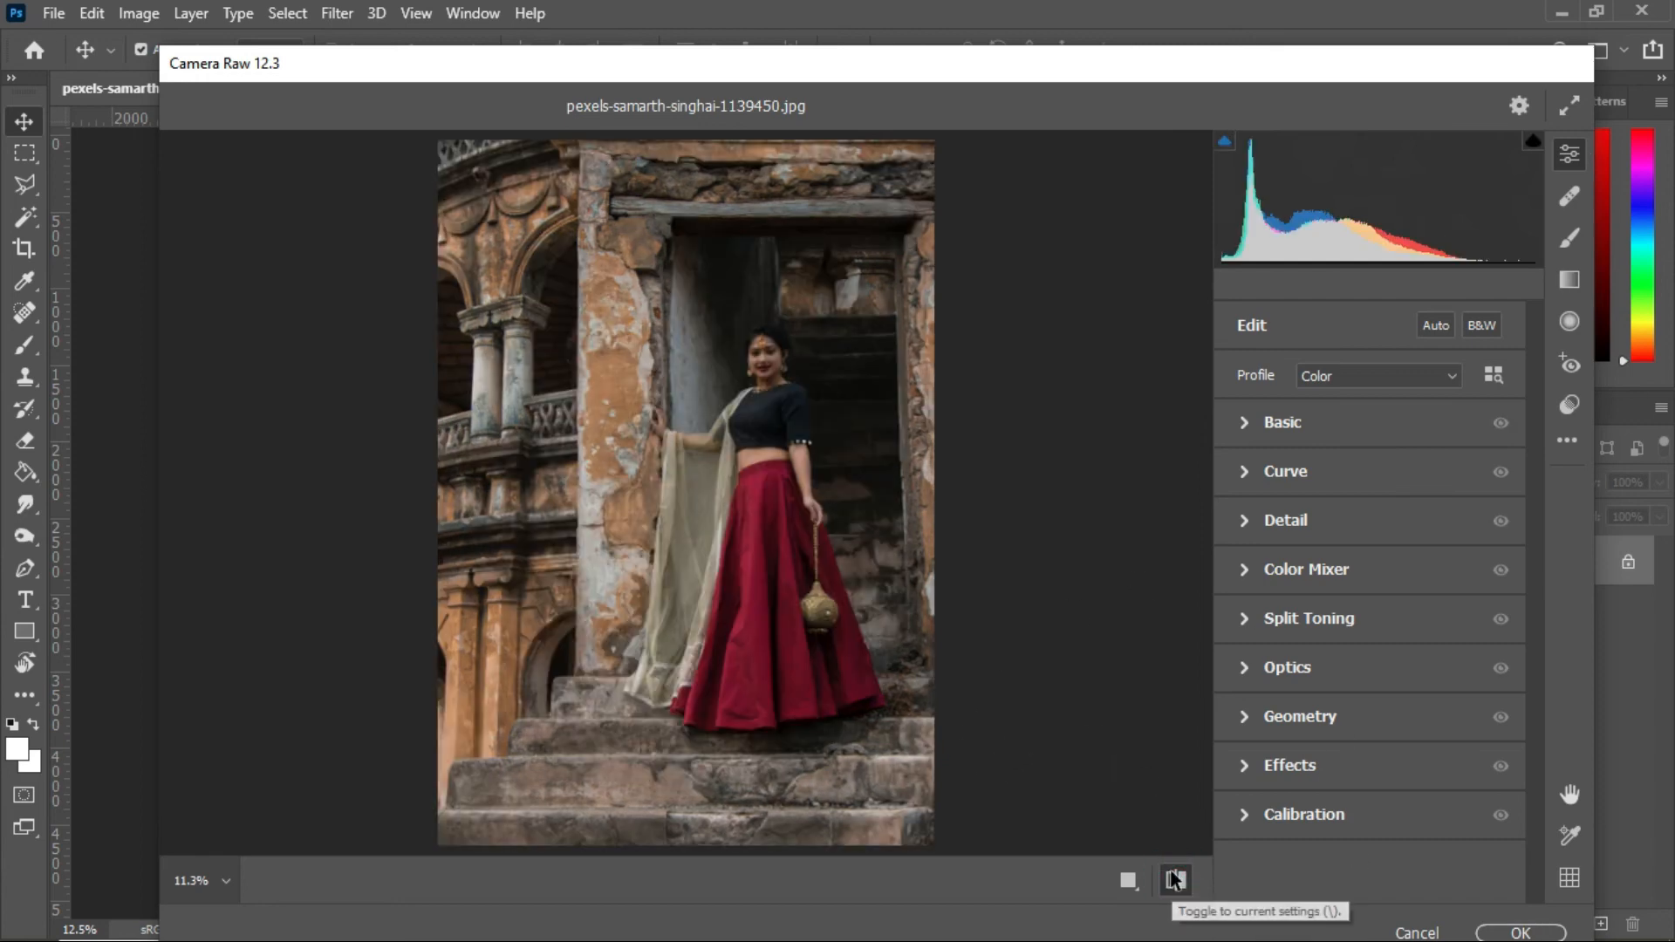
{"action": "left_click", "coordinate": [1170, 881]}
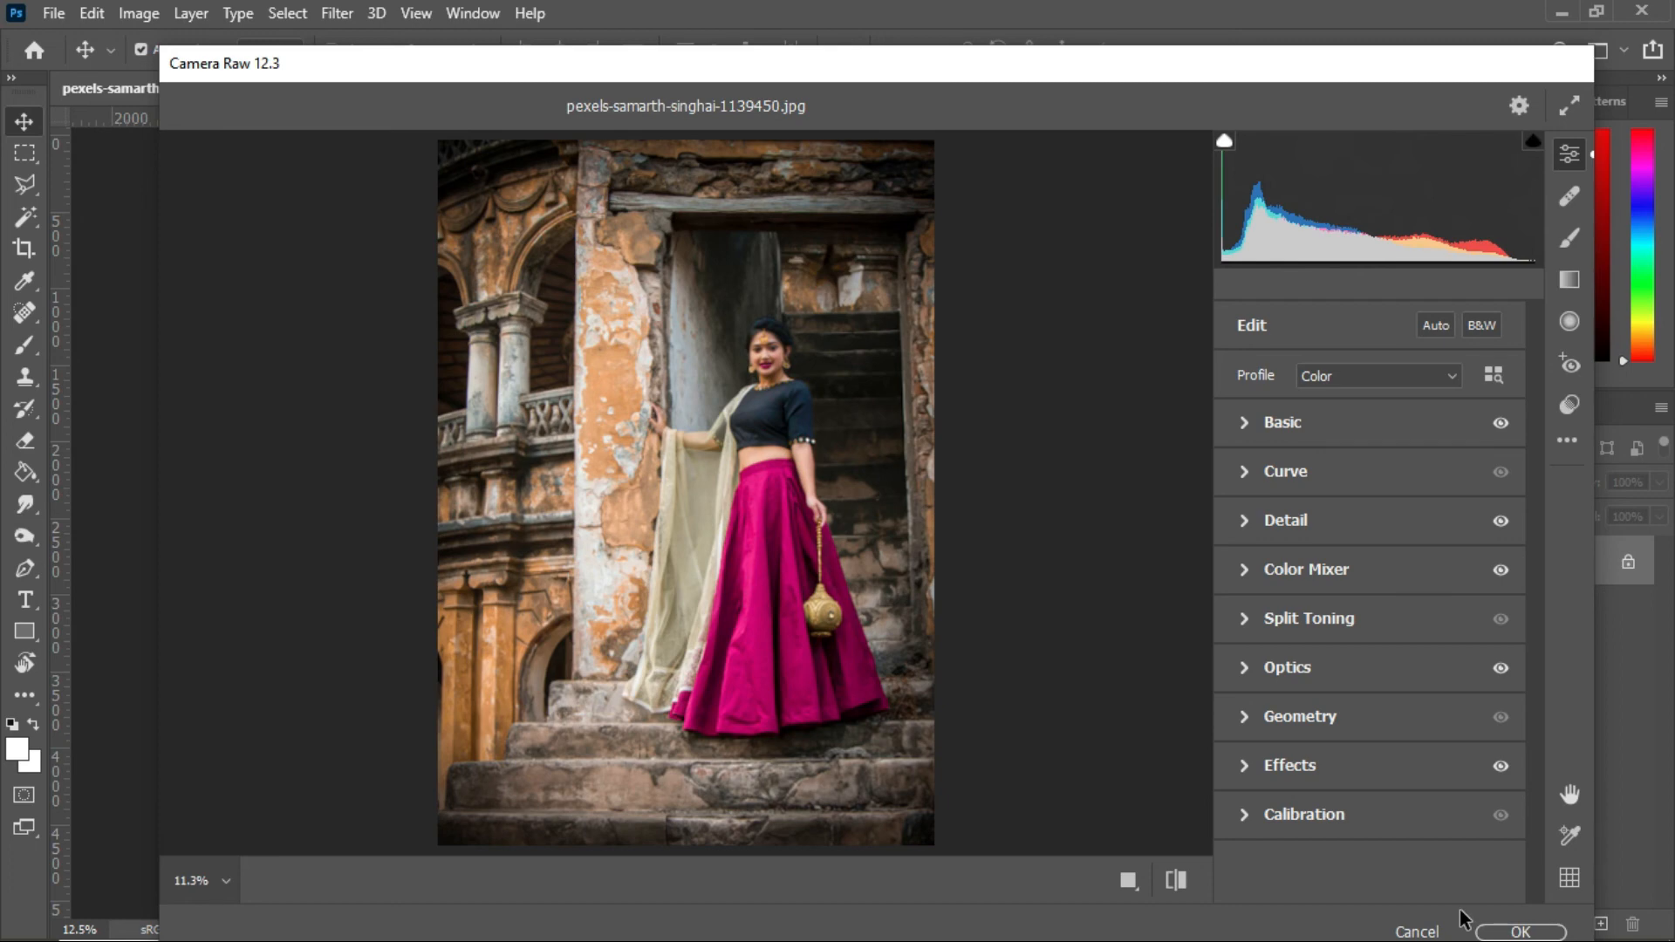
Apply the Camera Raw Filter adjustments to the photo.
{"action": "left_click", "coordinate": [1502, 931]}
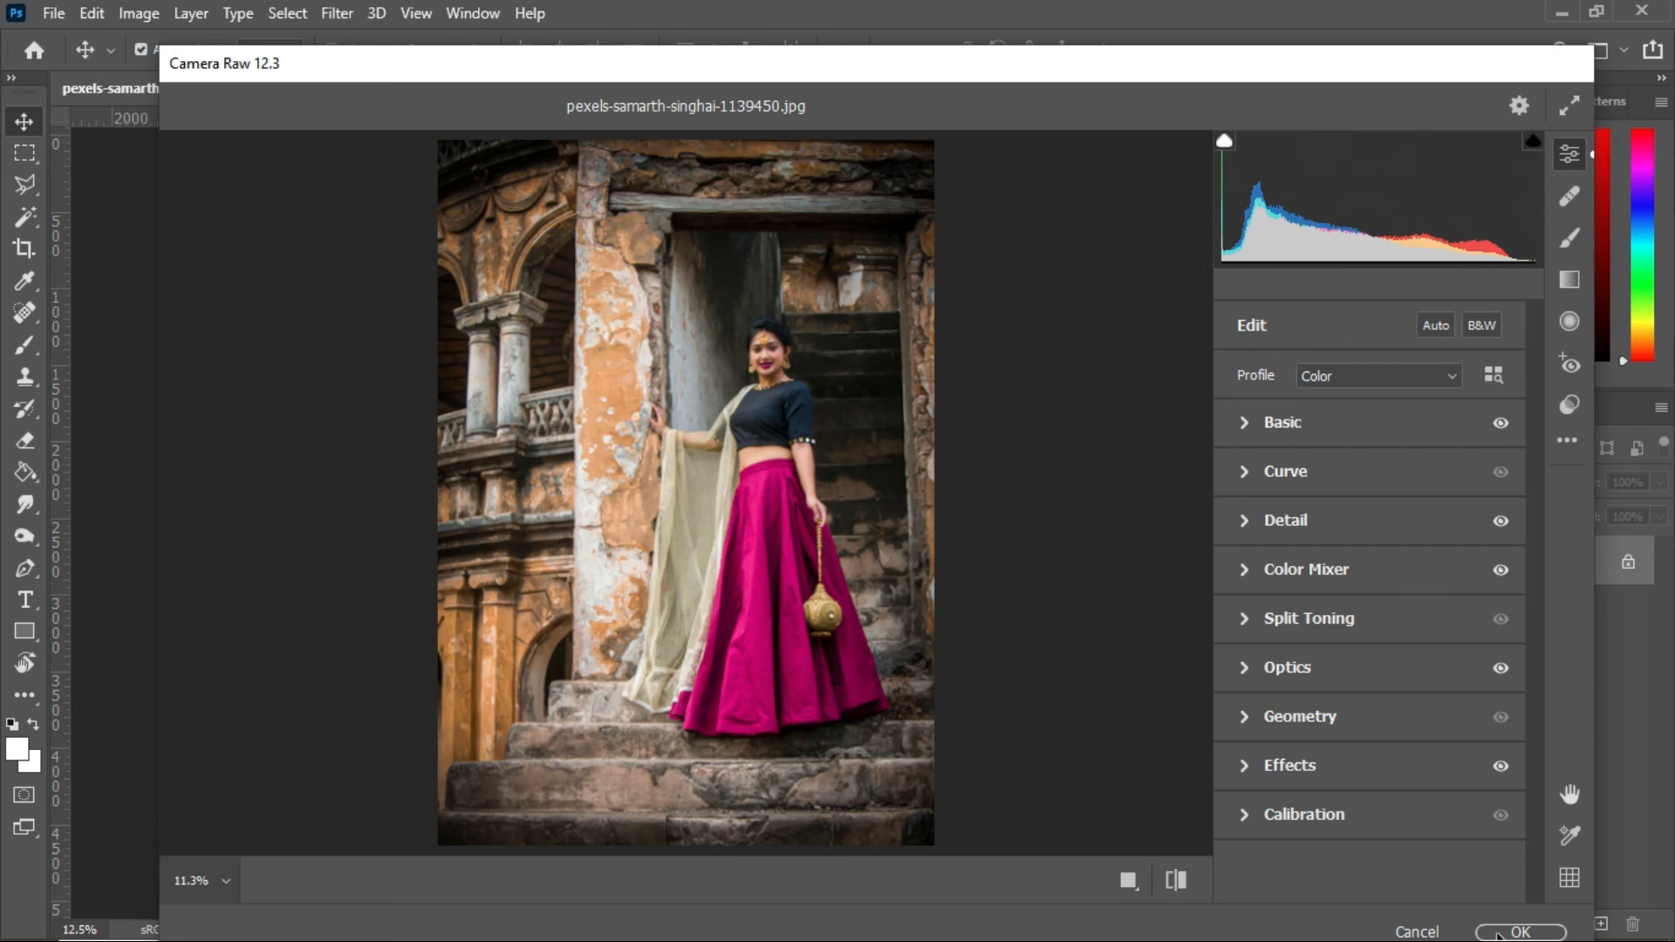
{"action": "left_click", "coordinate": [1498, 933]}
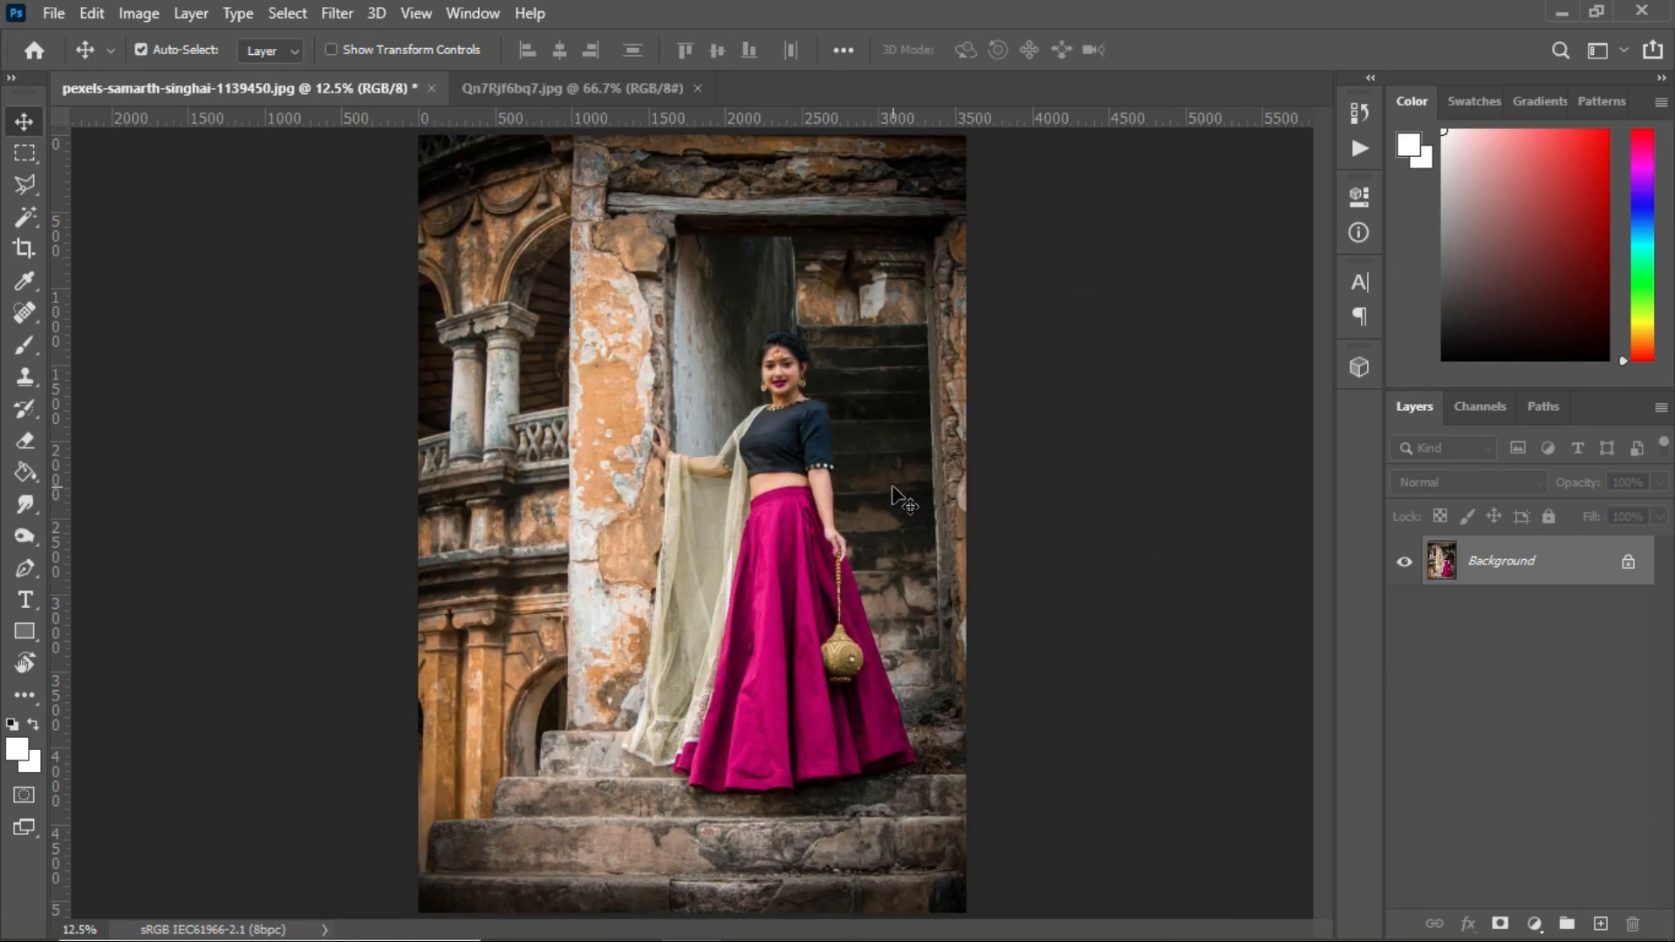
Inspect the filtered photo at different magnifications, then undo and redo the filter to compare it with the original.
{"action": "key", "text": "ctrl+plus"}
{"action": "key", "text": "ctrl+plus"}
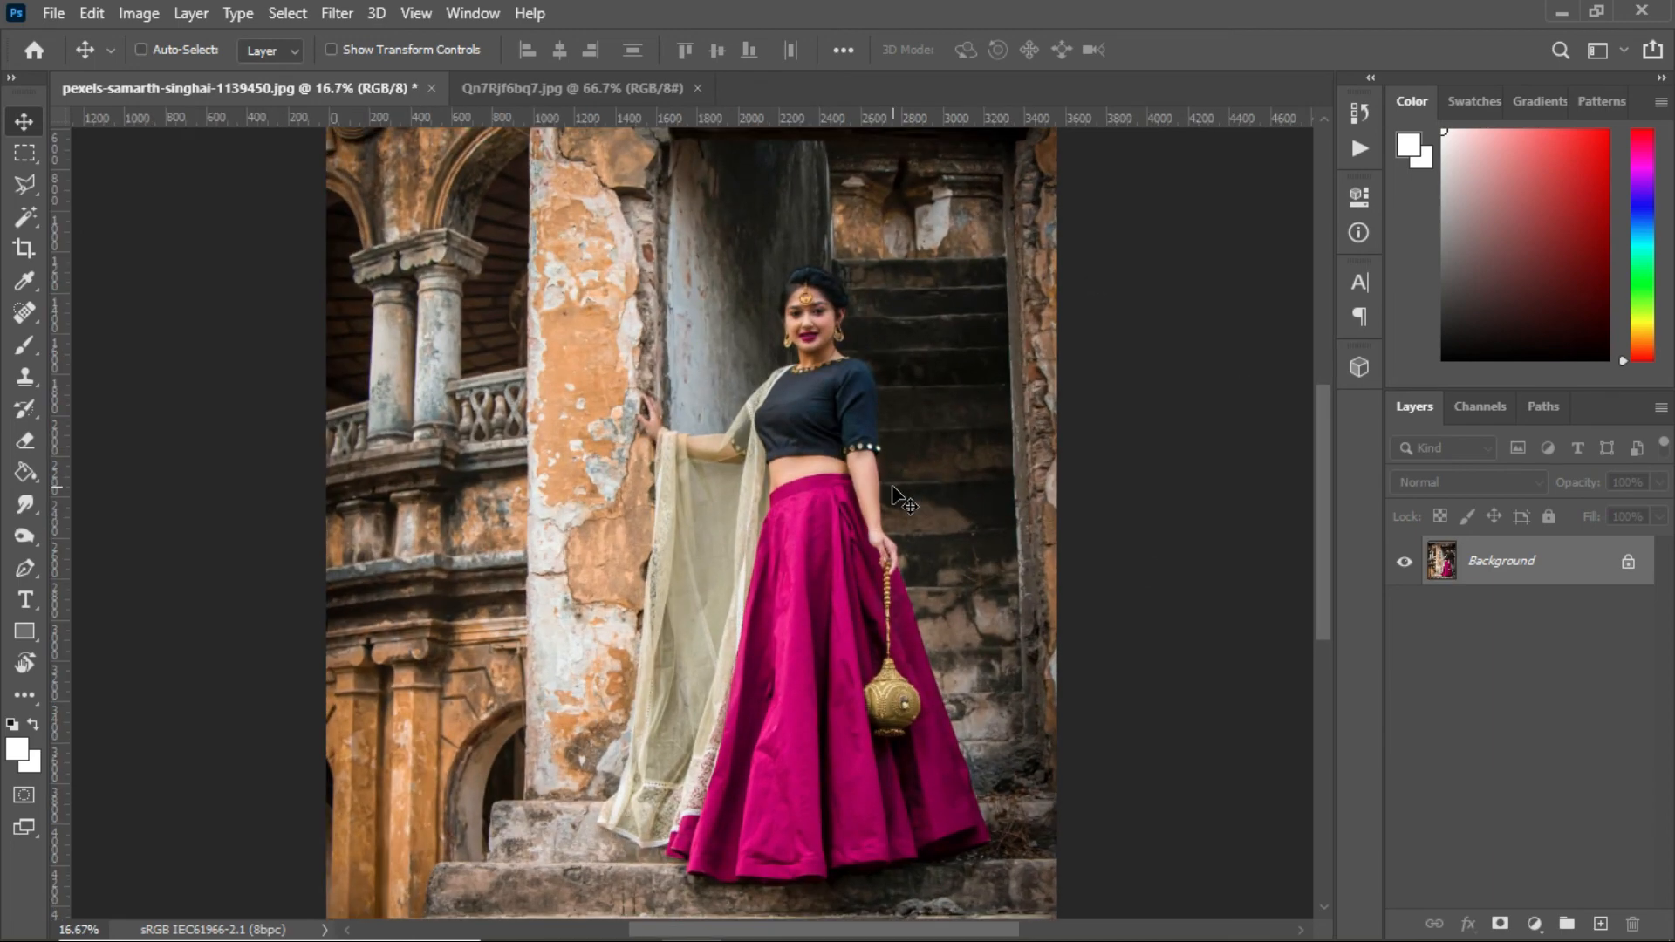
{"action": "key", "text": "ctrl+minus"}
{"action": "key", "text": "ctrl+minus"}
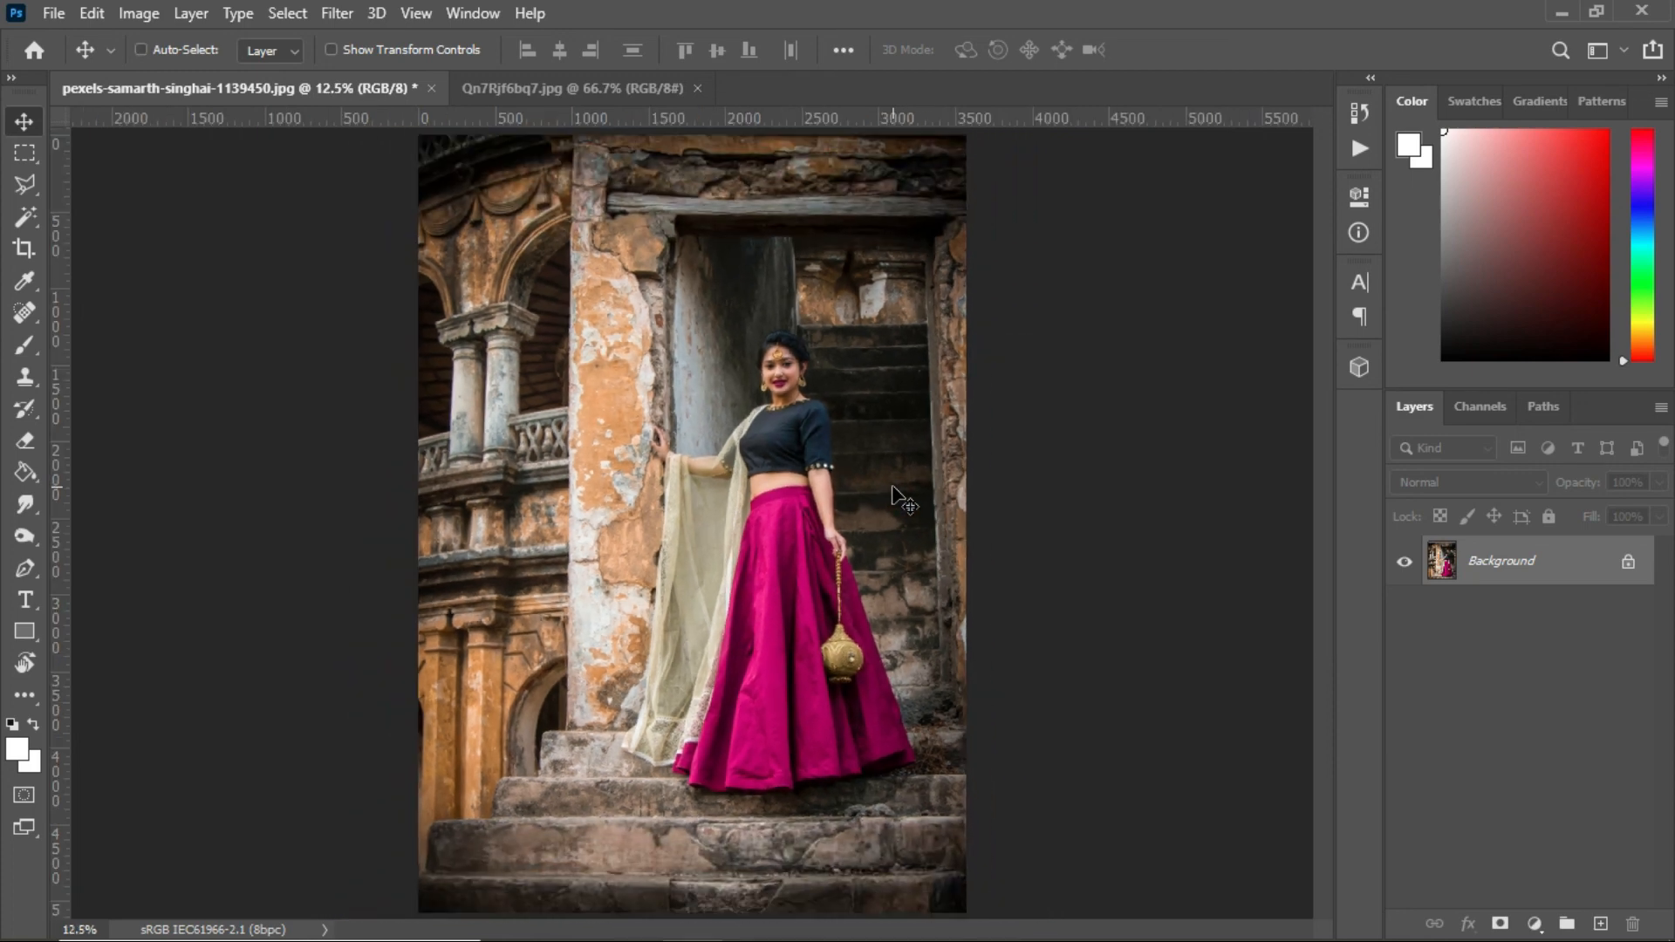
{"action": "key", "text": "ctrl+minus"}
{"action": "key", "text": "ctrl+plus"}
{"action": "key", "text": "ctrl+z"}
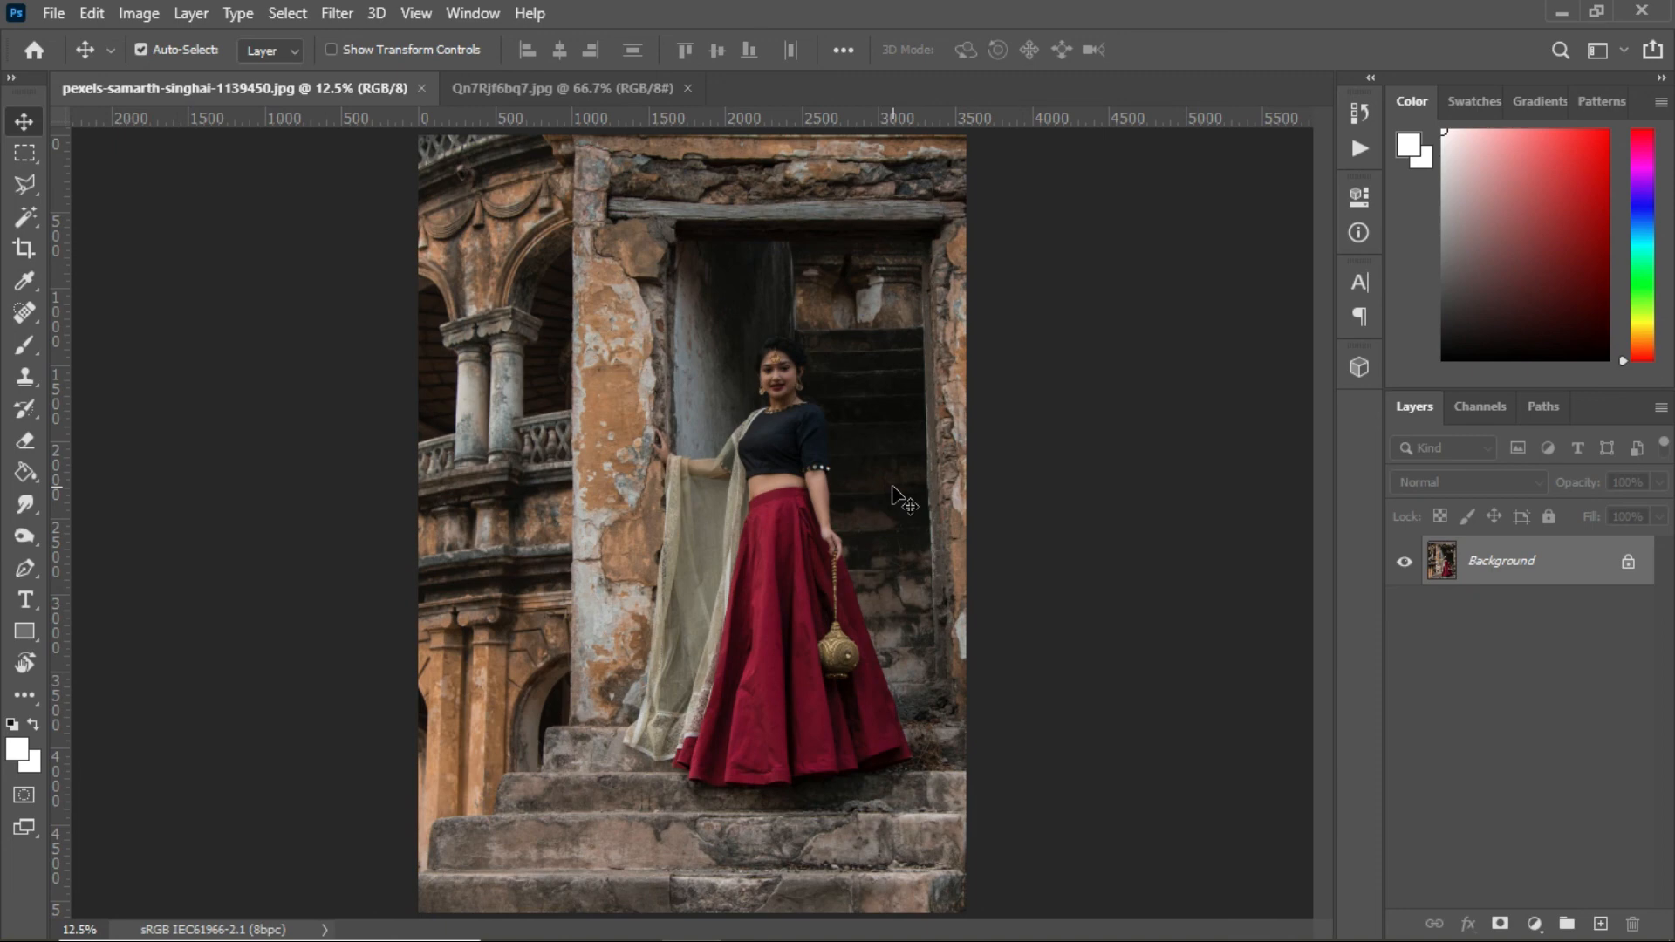
{"action": "key", "text": "ctrl+shift+z"}
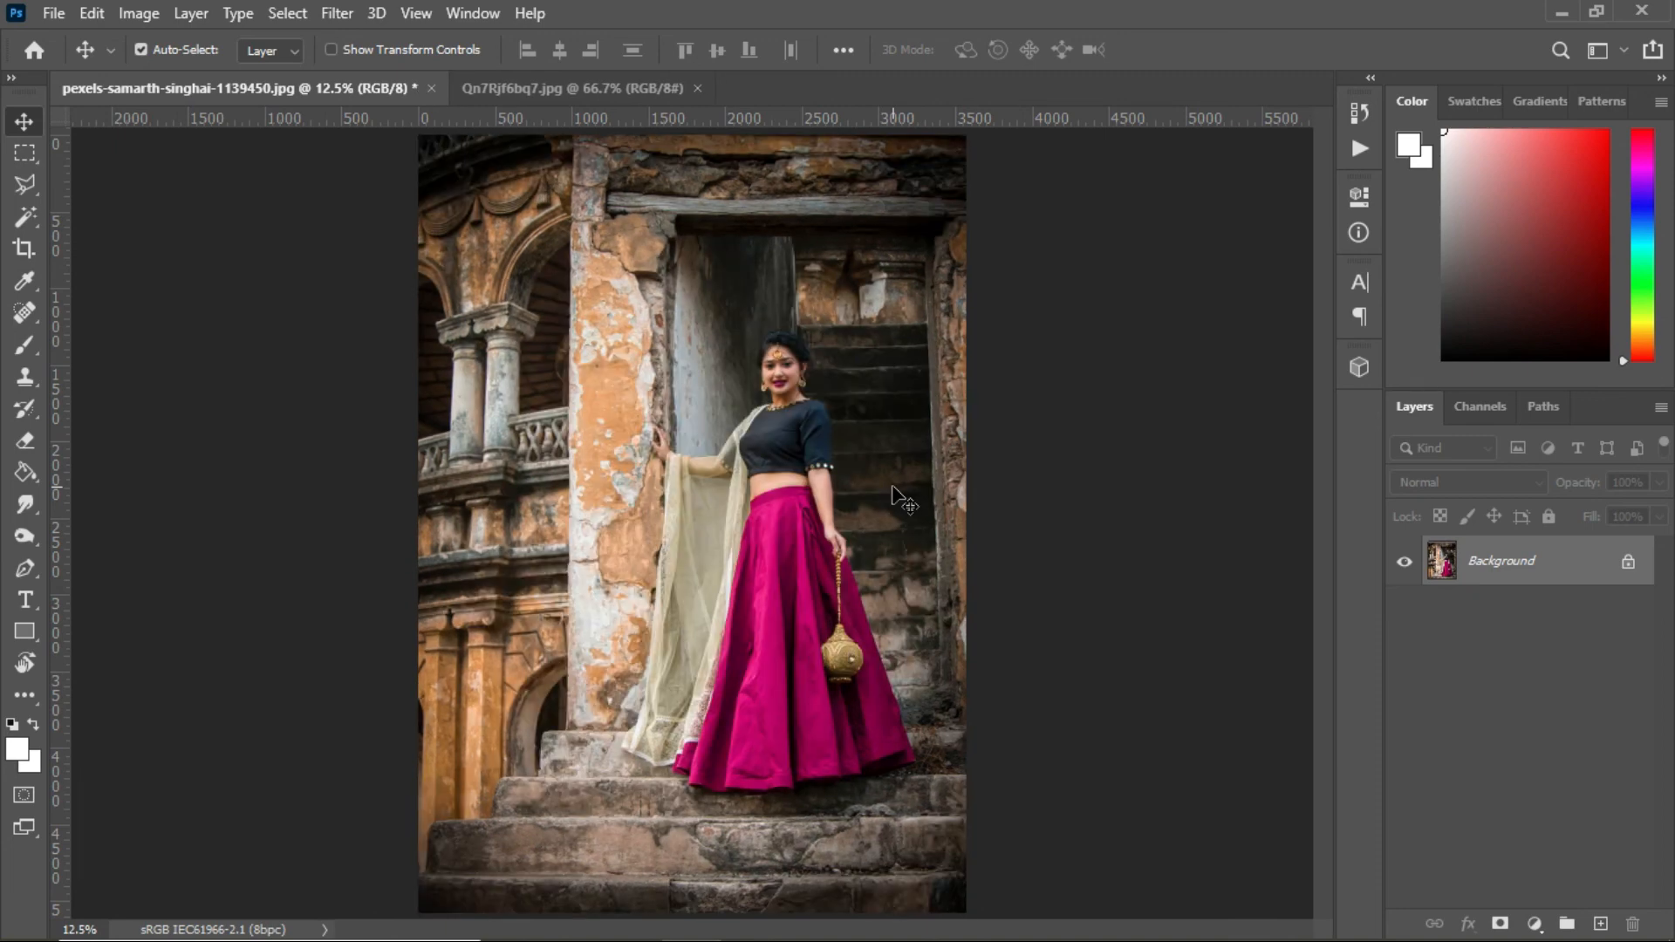